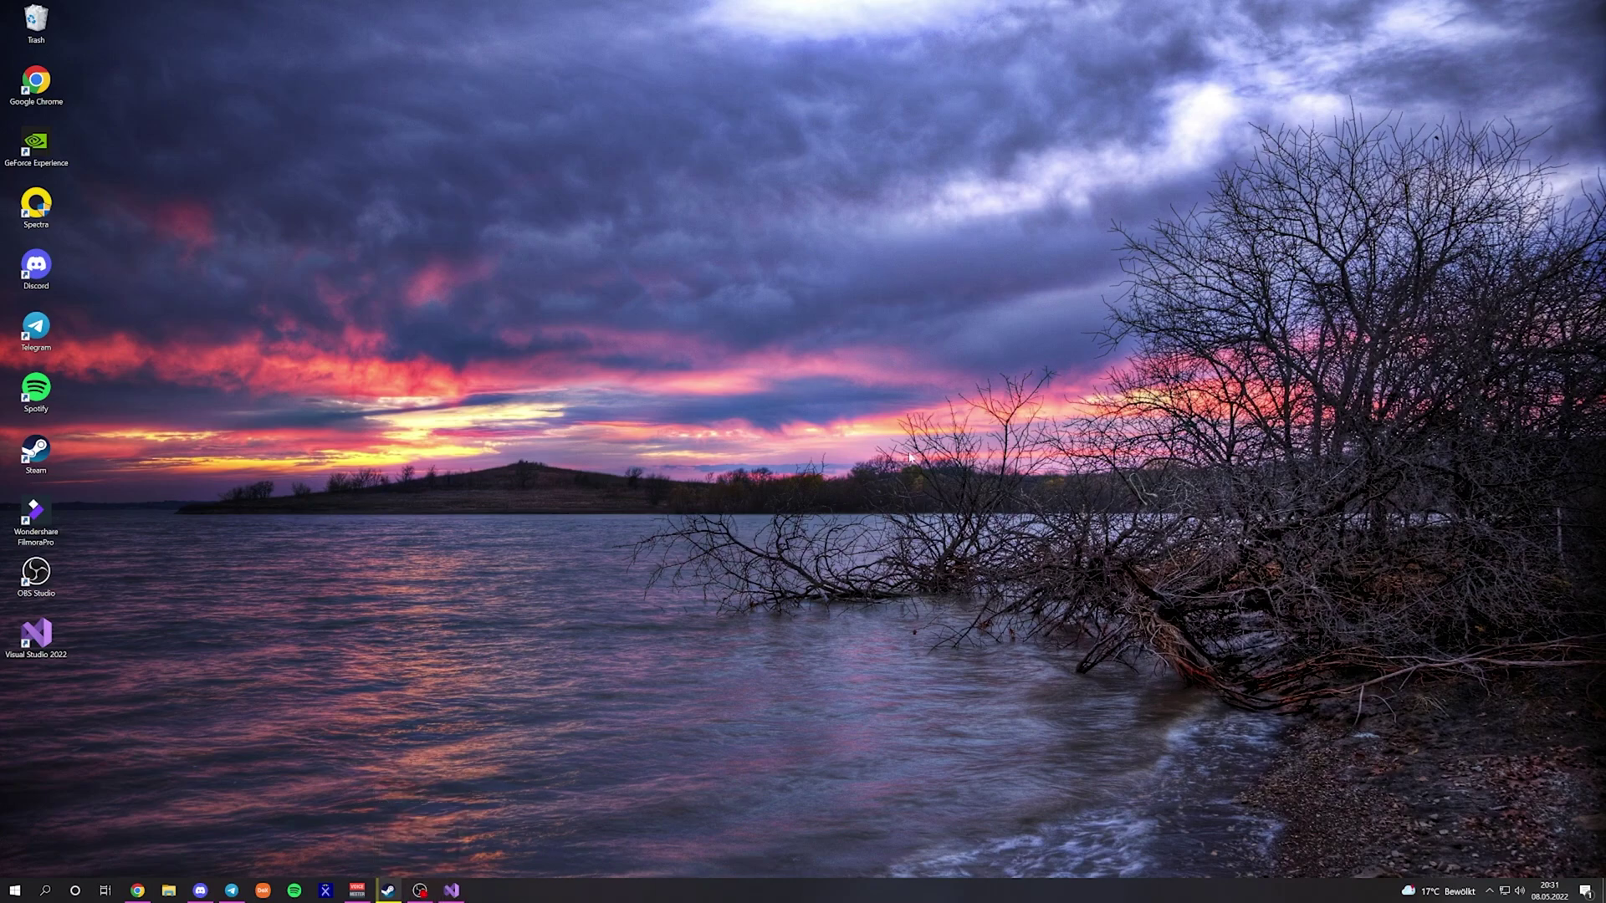
# - In RandomNumbers.cpp, add #include lines for iostream, time.h and random
pyautogui.click(450, 891)
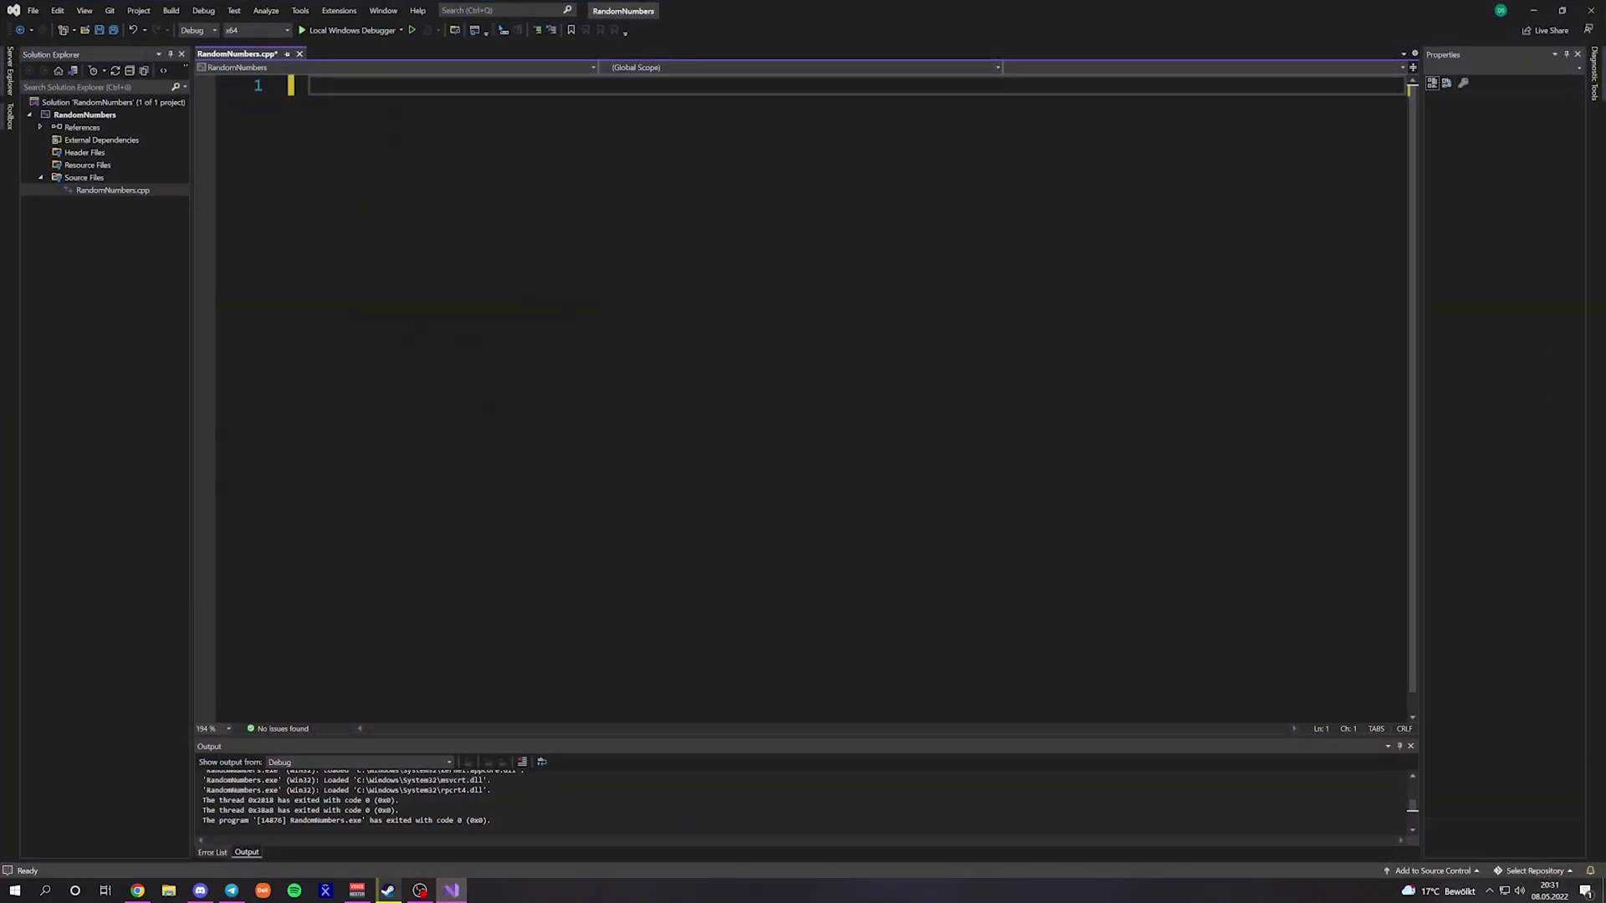
pyautogui.write('#include <')
pyautogui.write('iopstre>')
pyautogui.hotkey('ctrl', 'BackSpace')
pyautogui.write('iostgrea>')
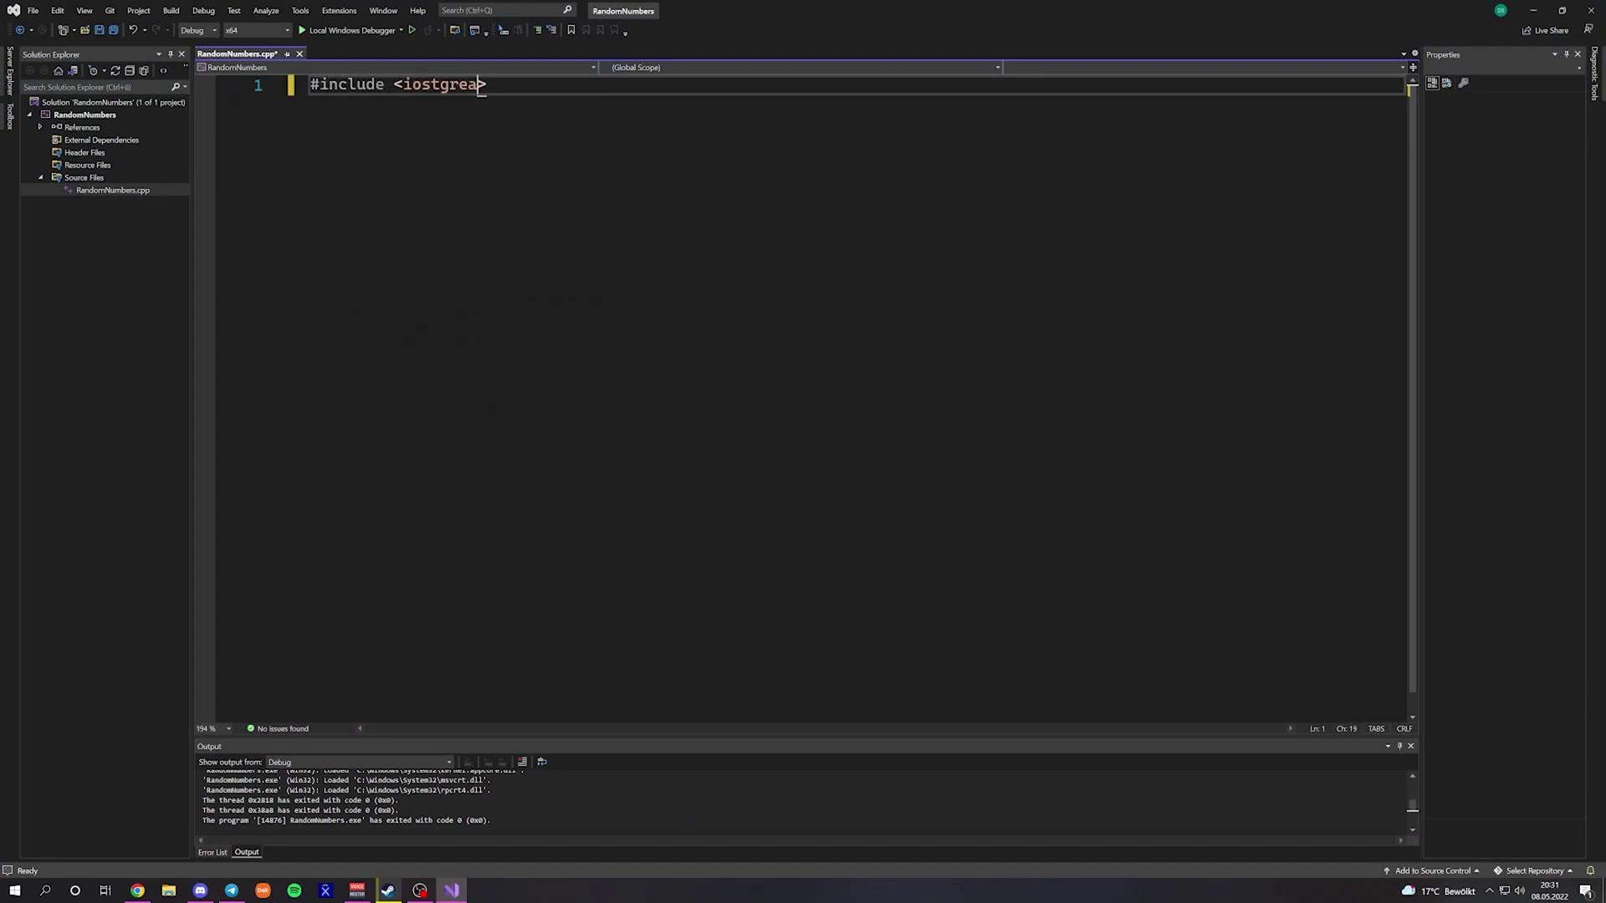
pyautogui.hotkey('ctrl', 'BackSpace')
pyautogui.write('iostream')
pyautogui.press('End')
pyautogui.press('Return')
pyautogui.write('#includ')
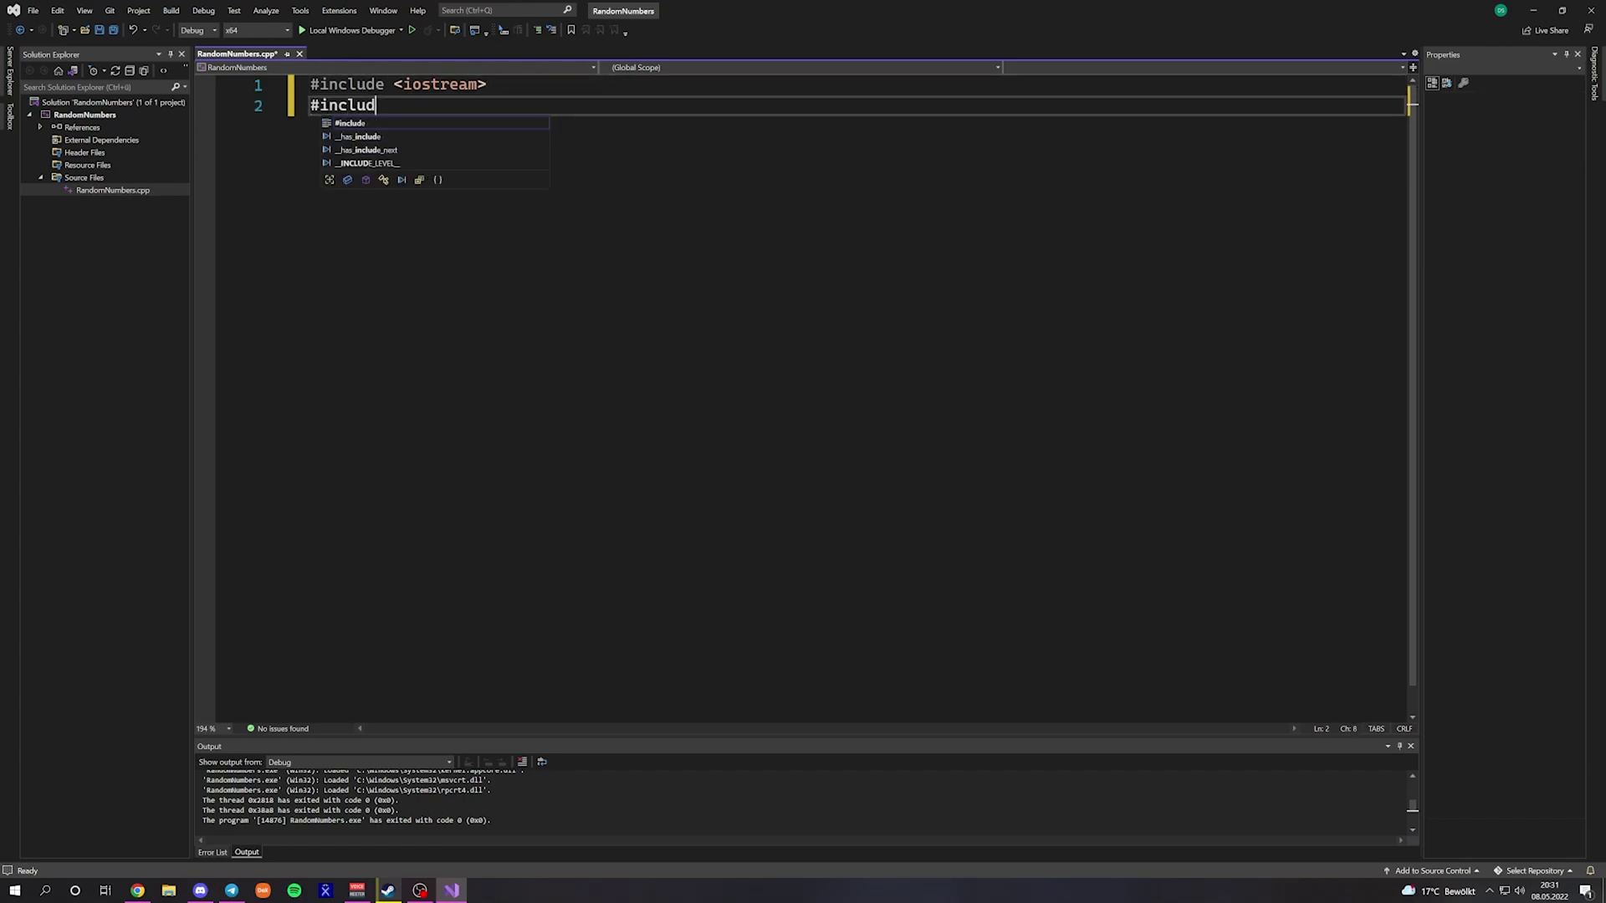
pyautogui.write('e <time>')
pyautogui.press('Down')
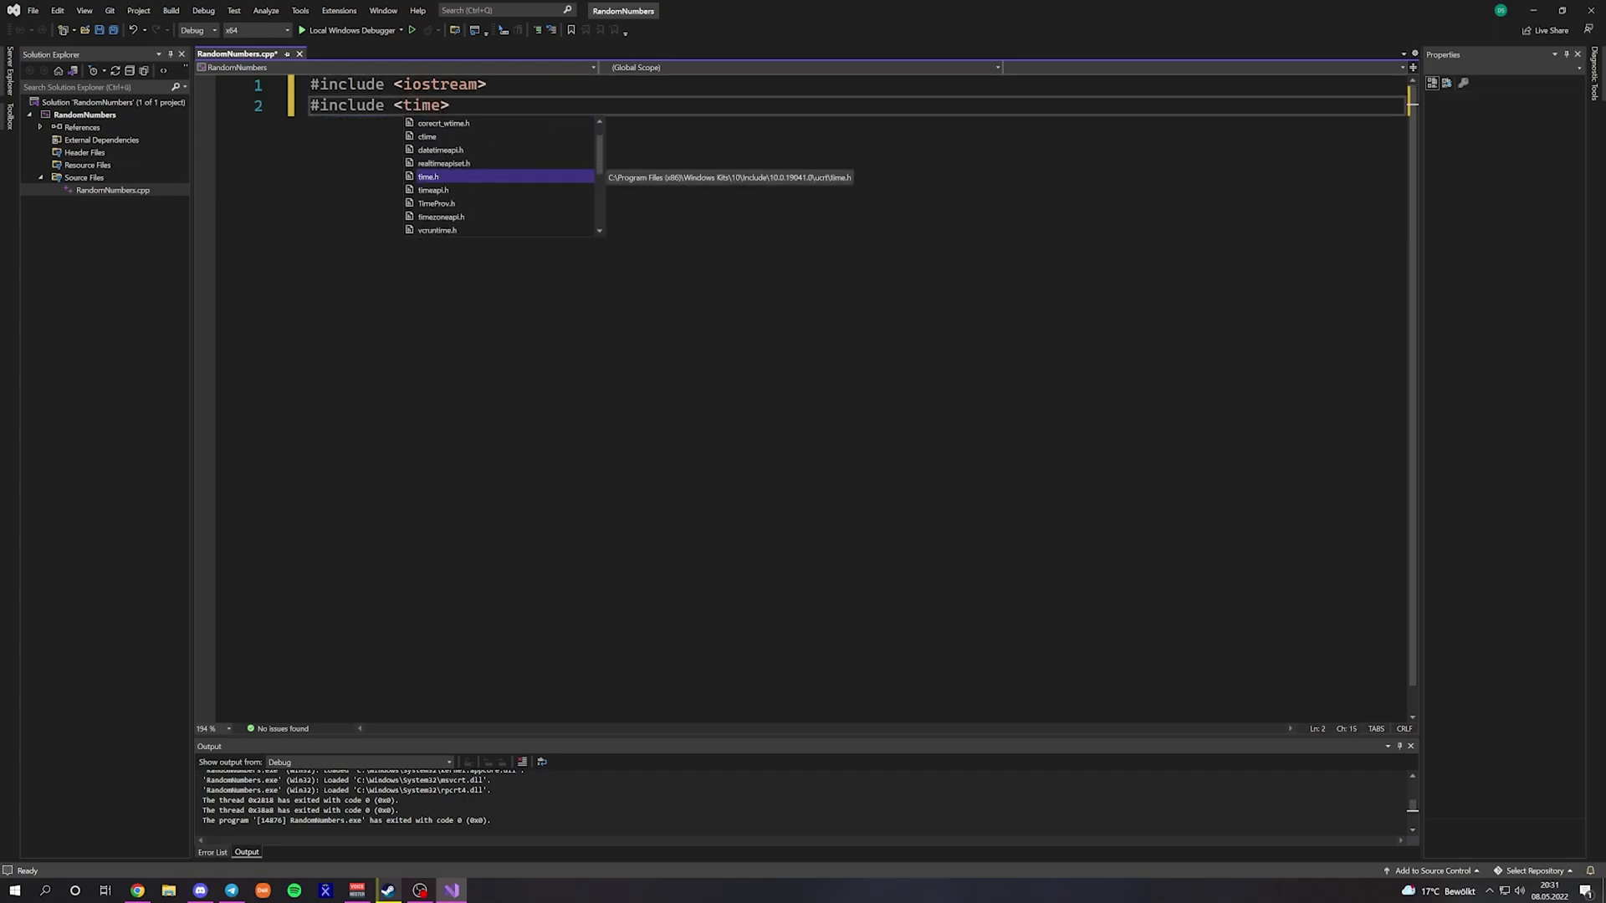
pyautogui.press('Tab')
pyautogui.press('End')
pyautogui.press('Return')
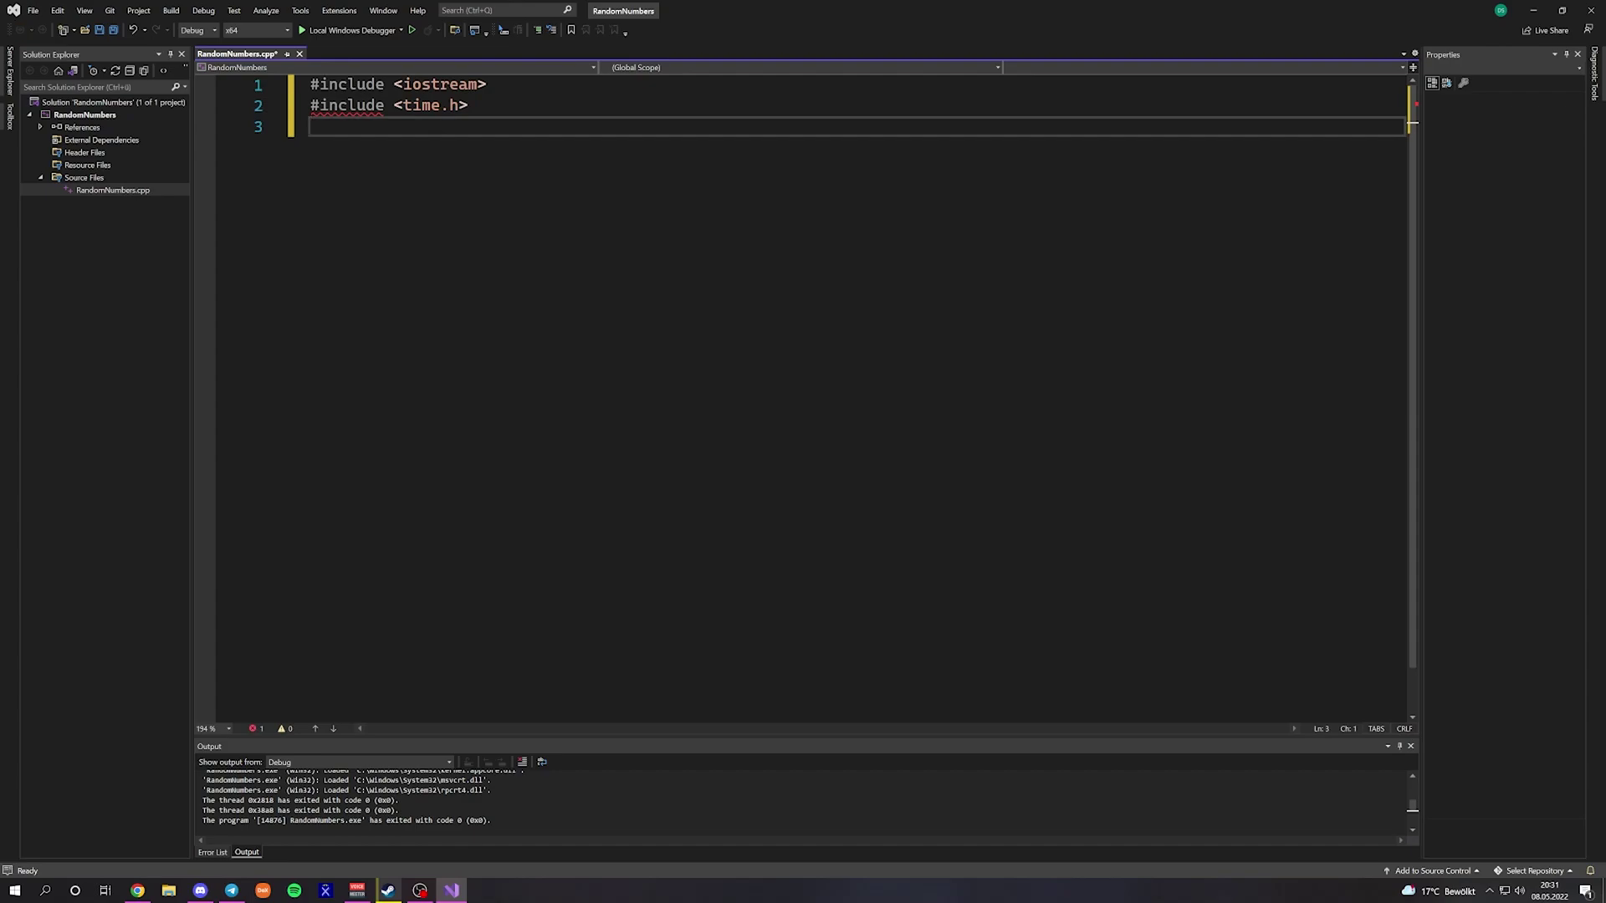
pyautogui.write('#inclu')
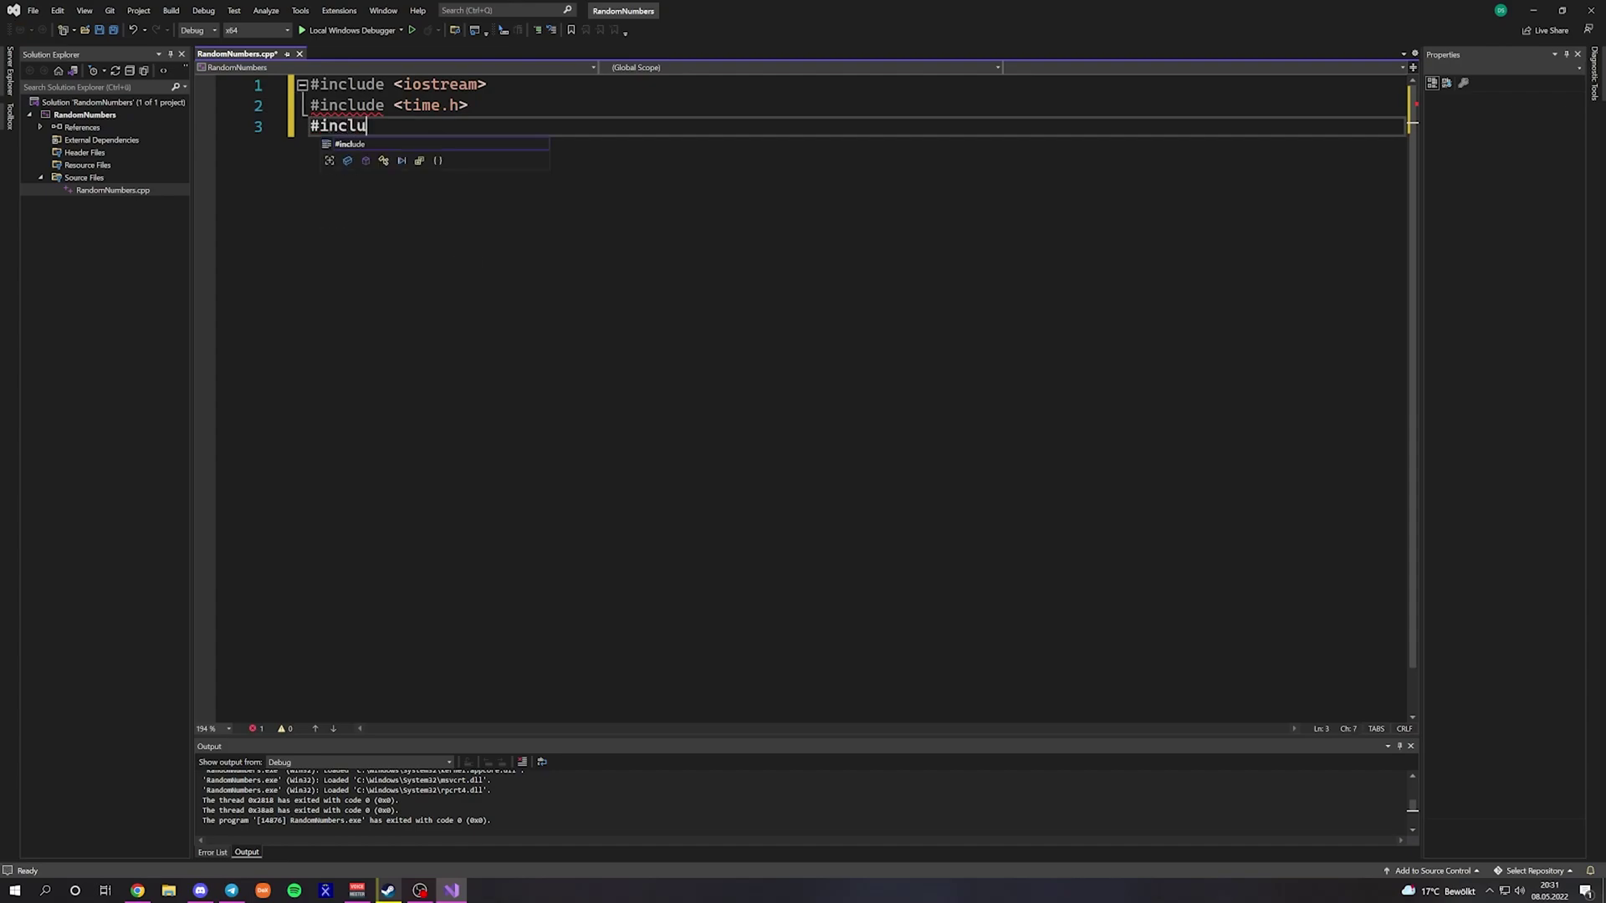
pyautogui.write('de <random>')
pyautogui.press('End')
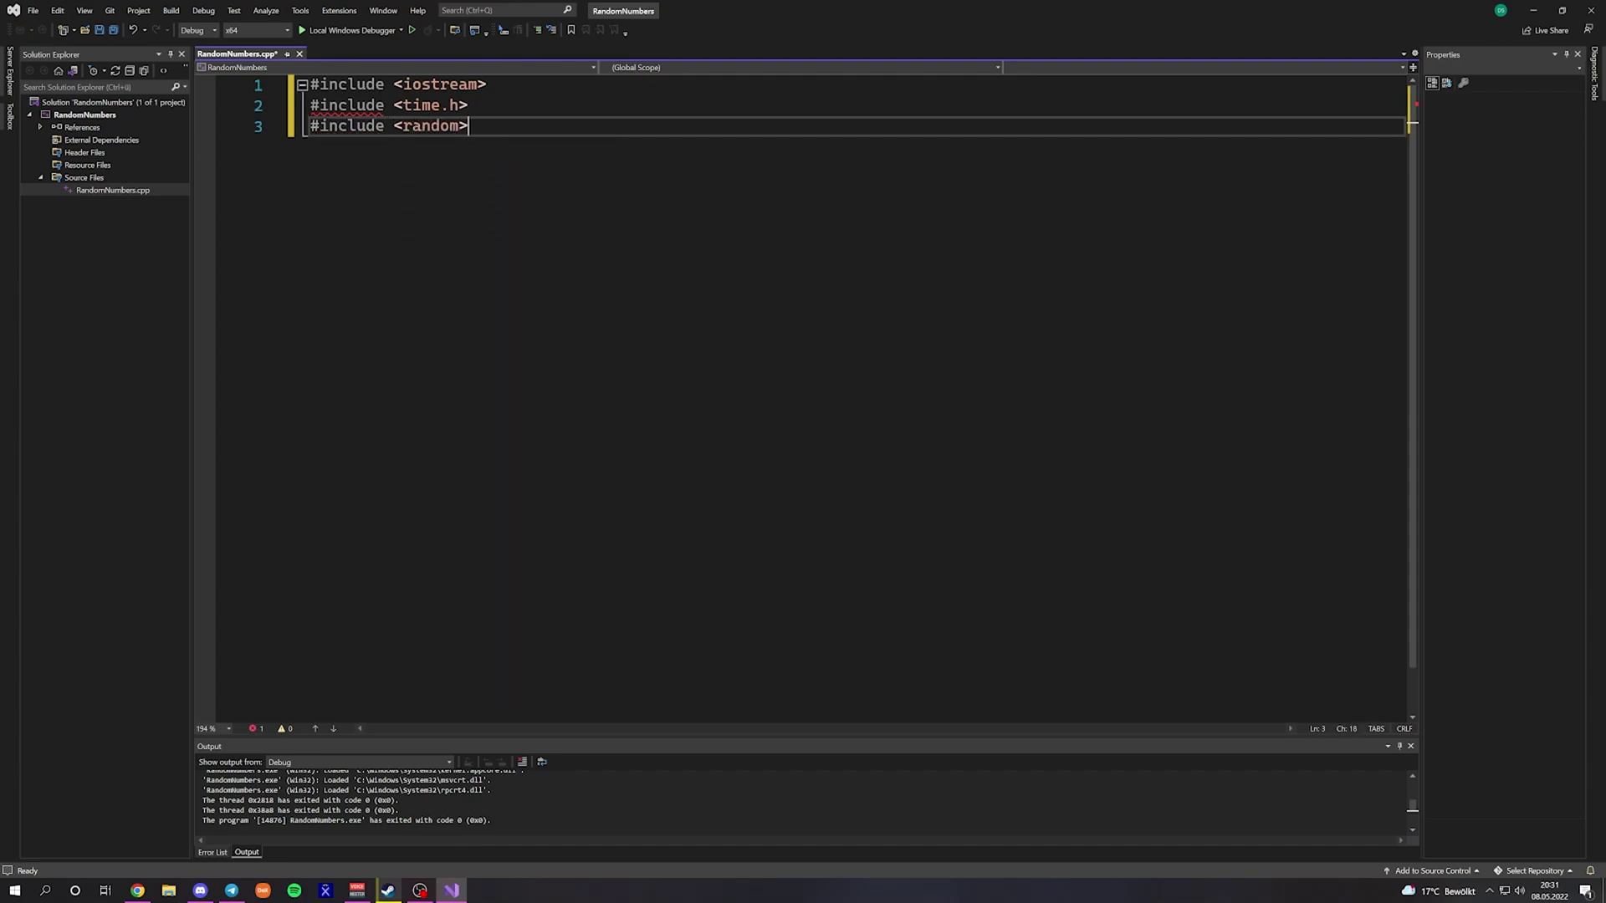
# - Add using namespace std; and an int main() that returns 0
pyautogui.press('Return')
pyautogui.press('Return')
pyautogui.write('int ,ai')
pyautogui.press('BackSpace')
pyautogui.press('BackSpace')
pyautogui.press('BackSpace')
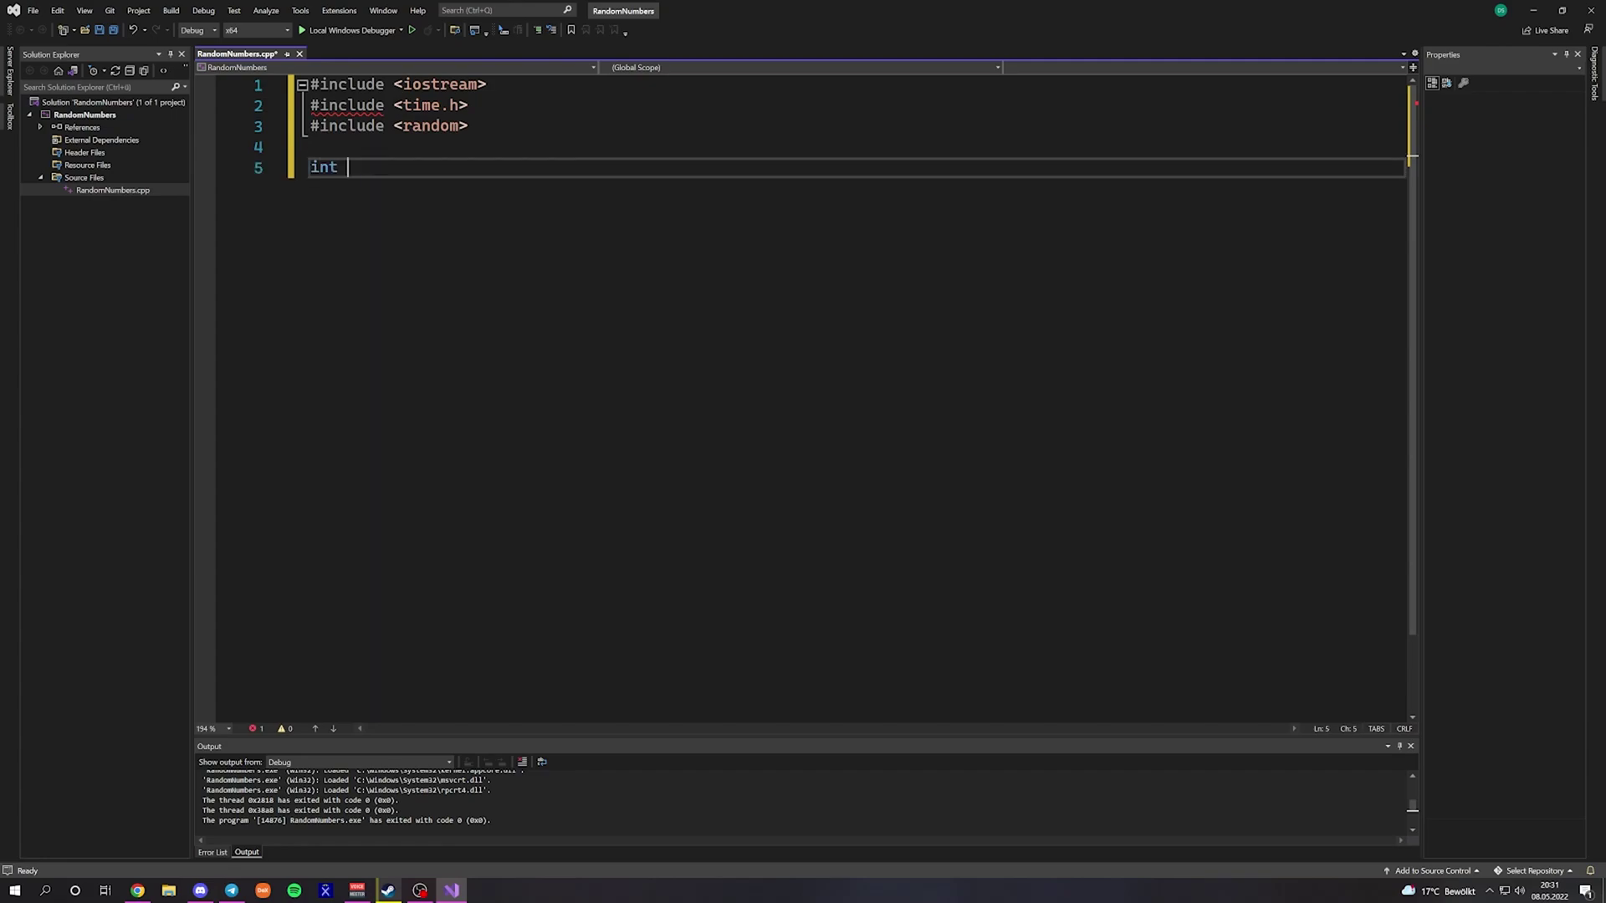
pyautogui.write('main() {')
pyautogui.press('Return')
pyautogui.write('return 0;')
pyautogui.hotkey('ctrl', 'Return')
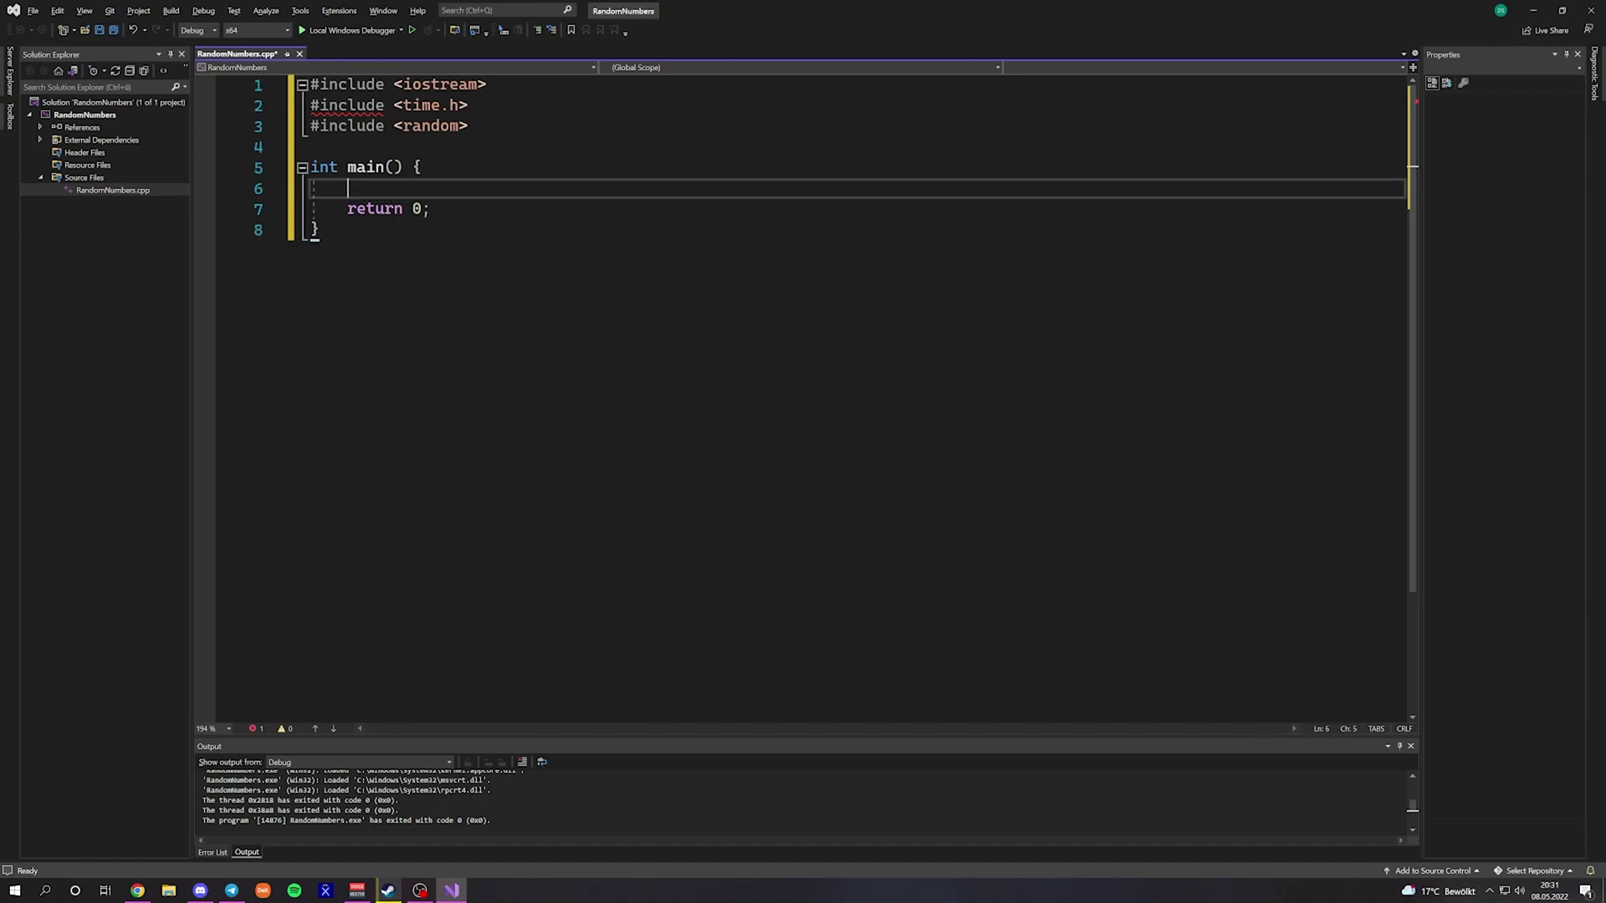
pyautogui.press('Up')
pyautogui.press('Up')
pyautogui.press('Return')
pyautogui.press('Return')
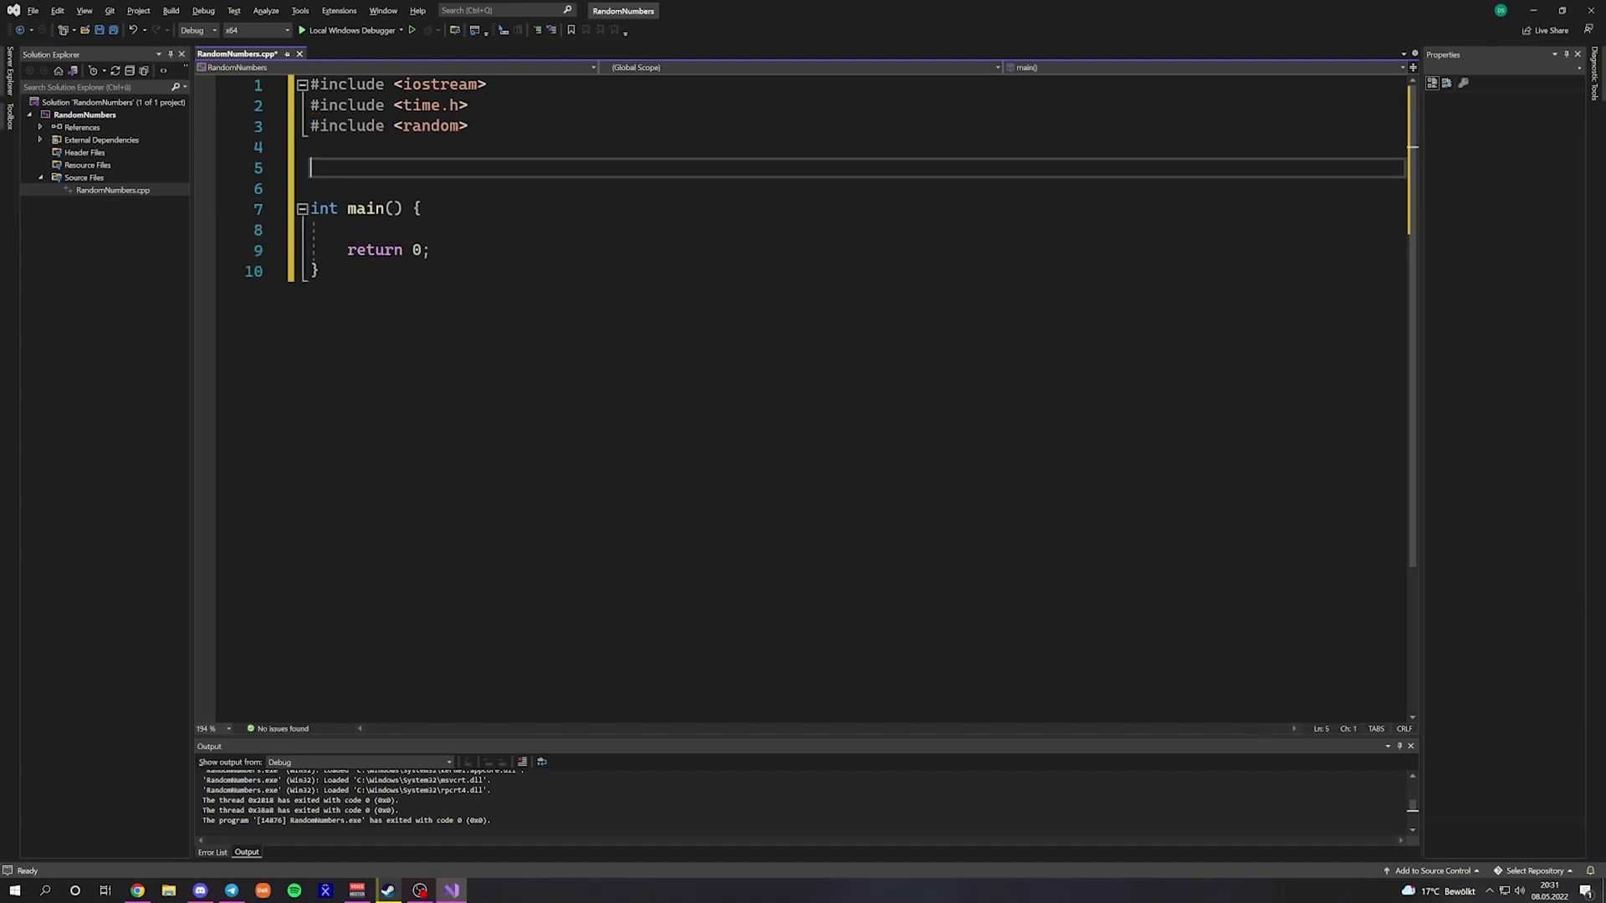
pyautogui.write('using namespace std')
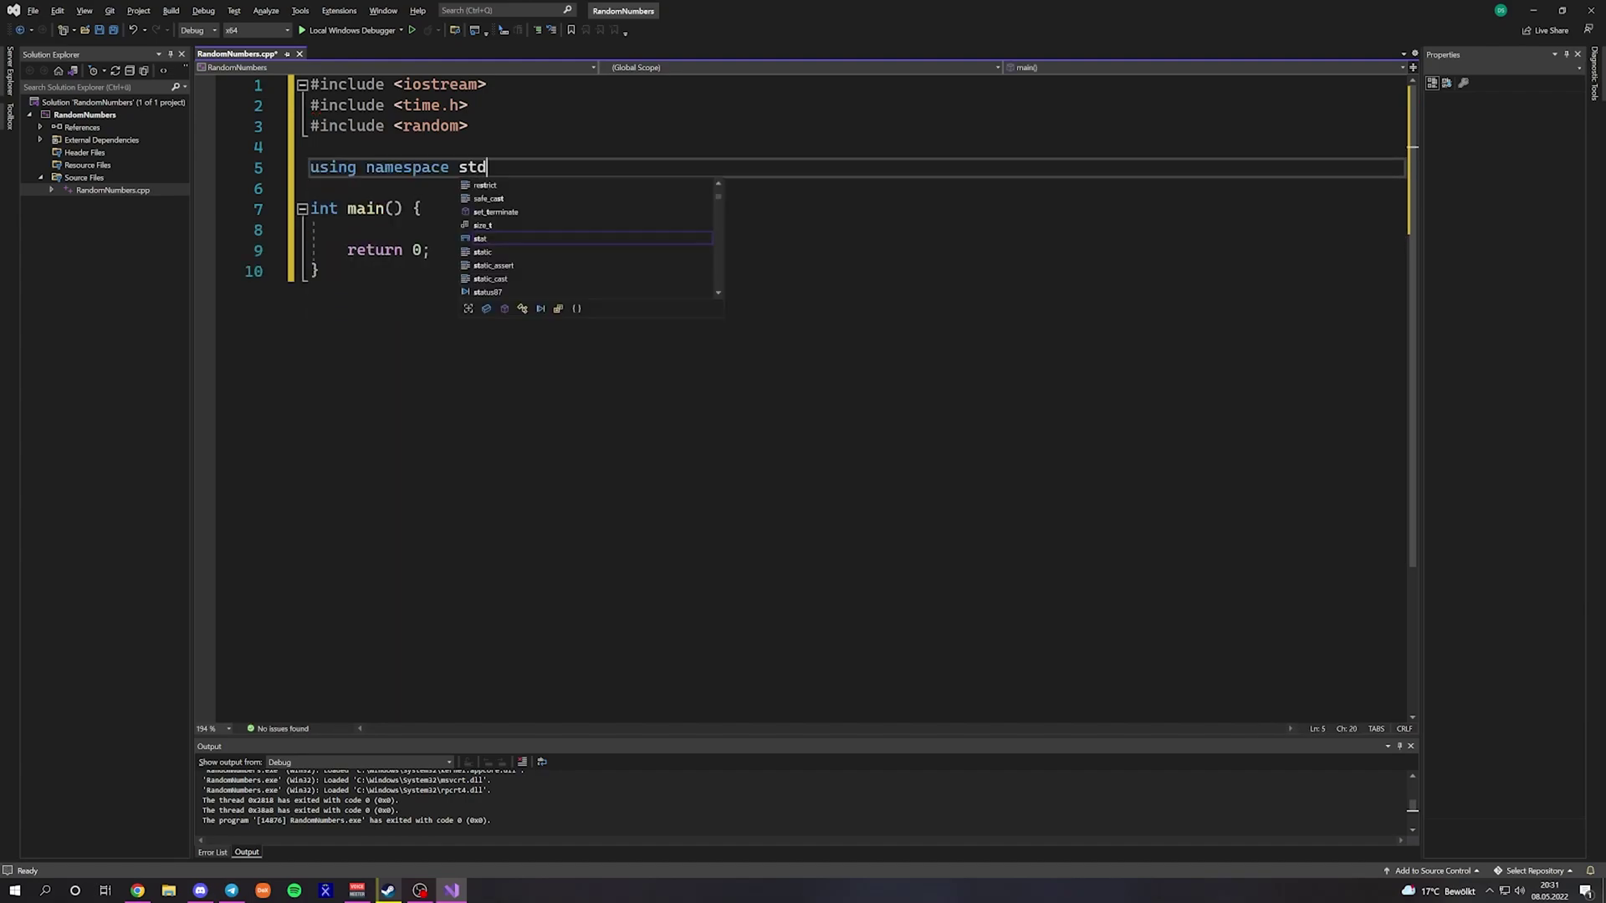
pyautogui.write(';')
pyautogui.press('Down')
pyautogui.press('Down')
pyautogui.press('Down')
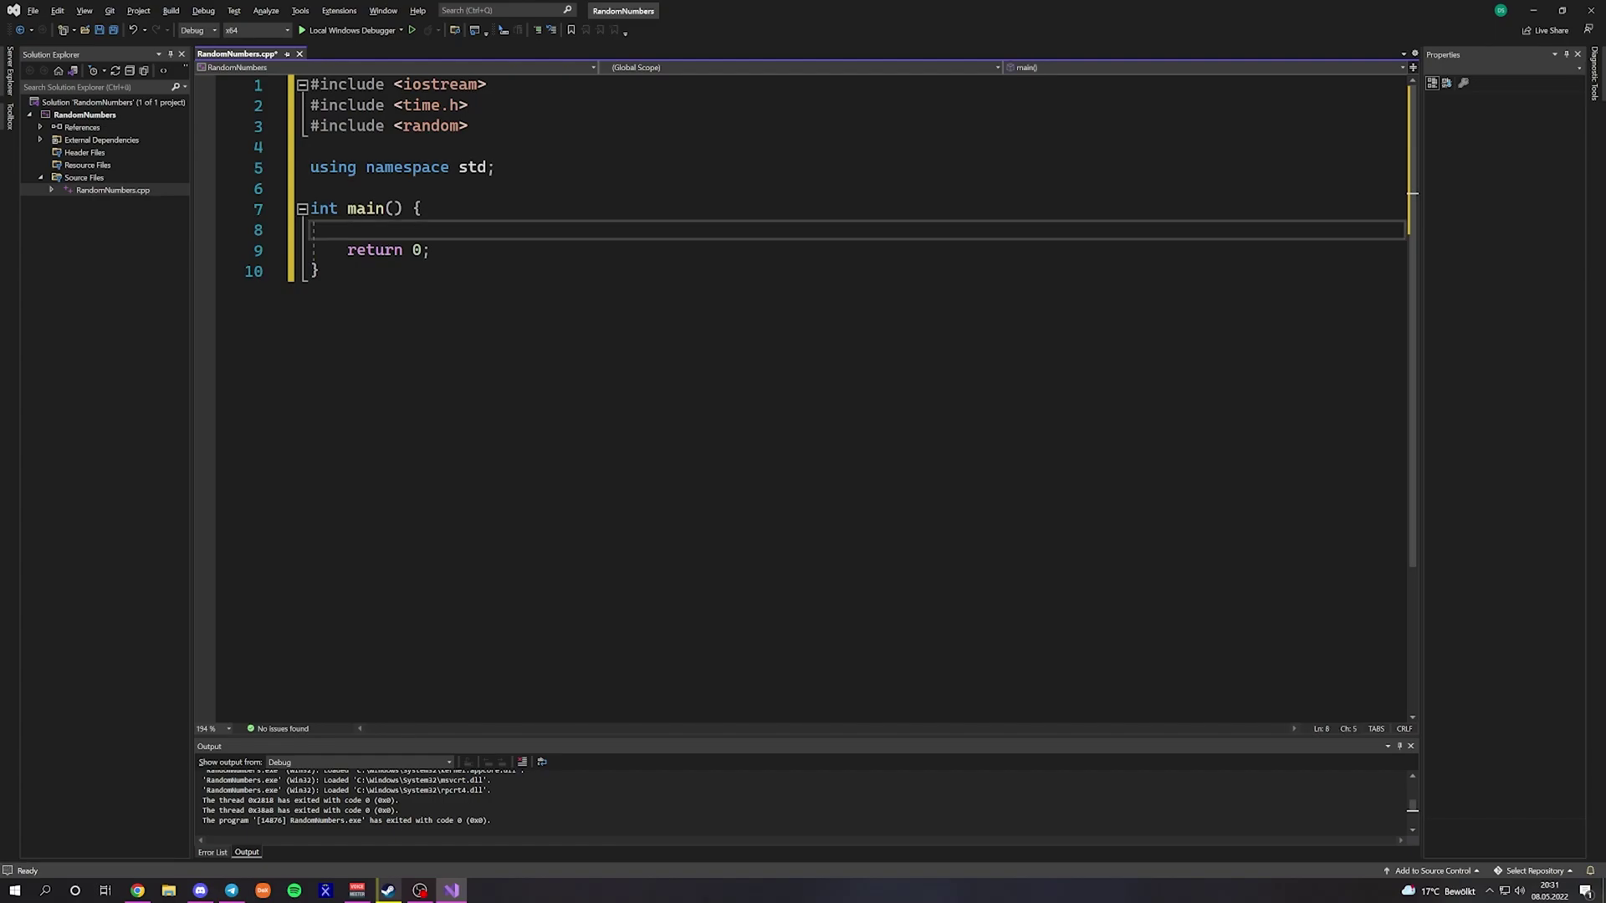
# - Build the program and lay out a for loop in main with braces on separate lines
pyautogui.click(350, 31)
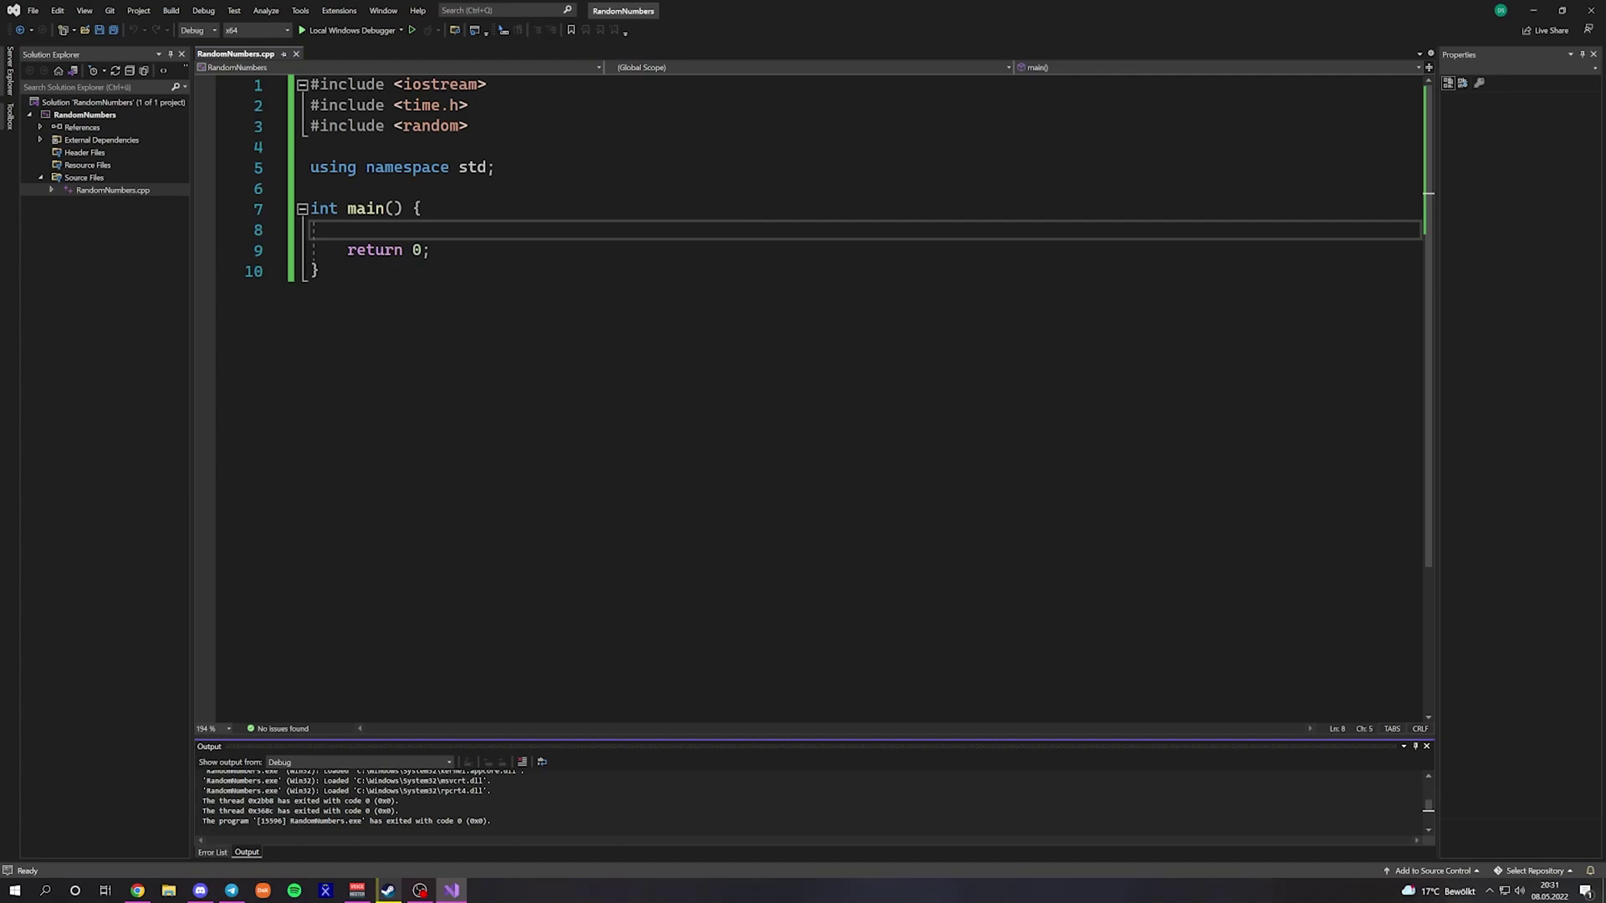
pyautogui.press('Return')
pyautogui.press('Return')
pyautogui.press('Up')
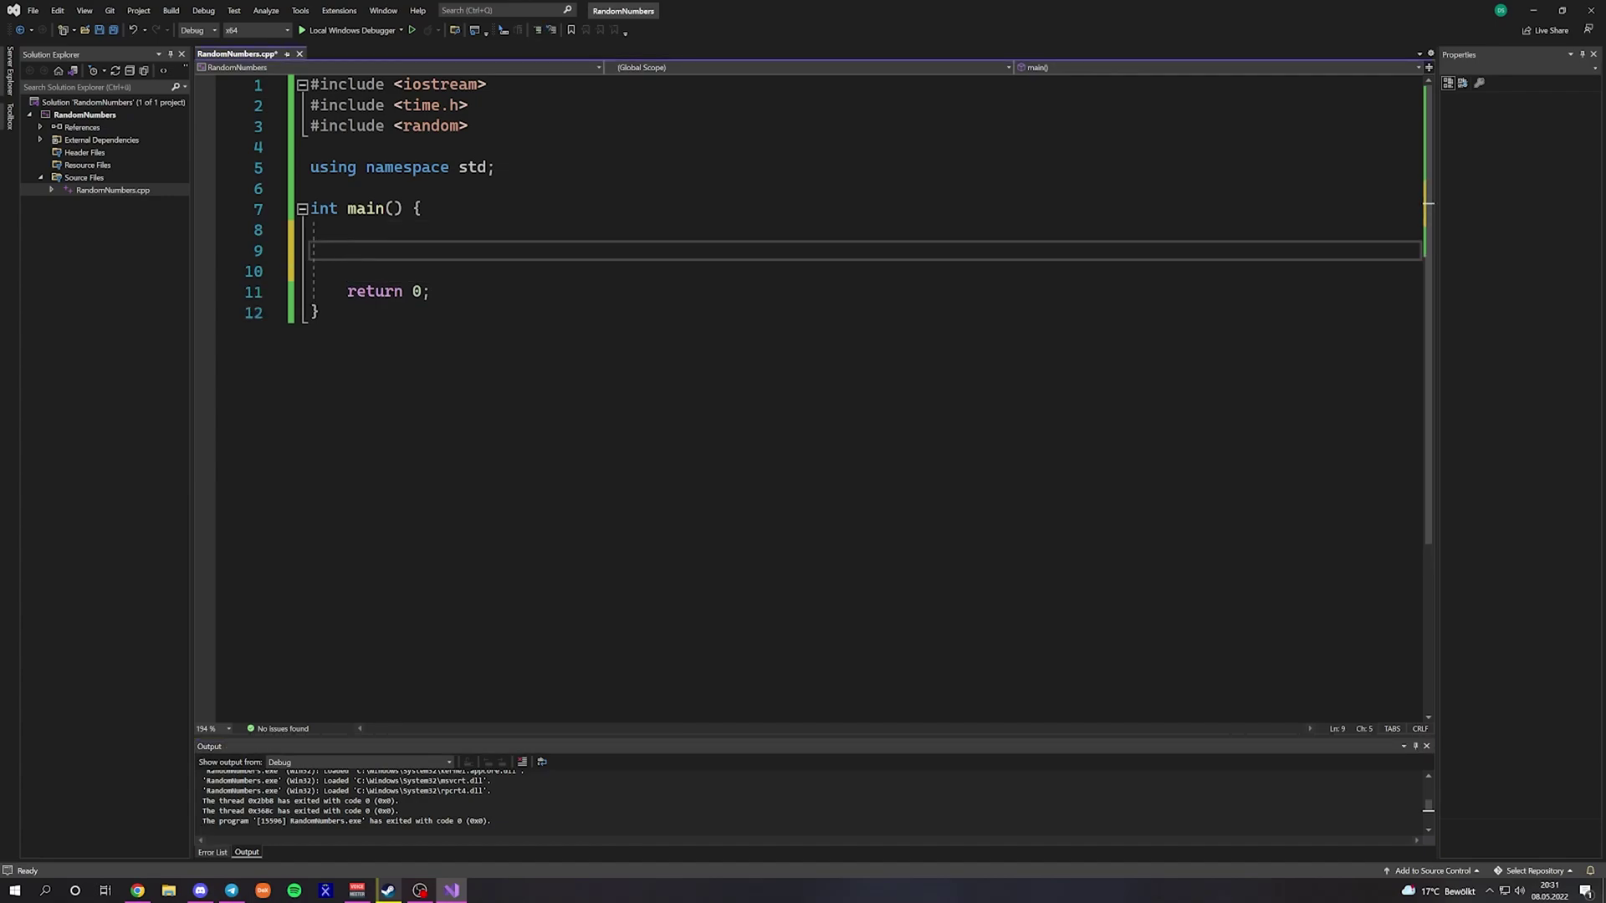
pyautogui.write('for (;;) {')
pyautogui.press('Return')
# - Change the loop limit from 110 to 10 and add srand(0); above the loop
pyautogui.press('Up')
pyautogui.press('Left')
pyautogui.press('Left')
pyautogui.press('Left')
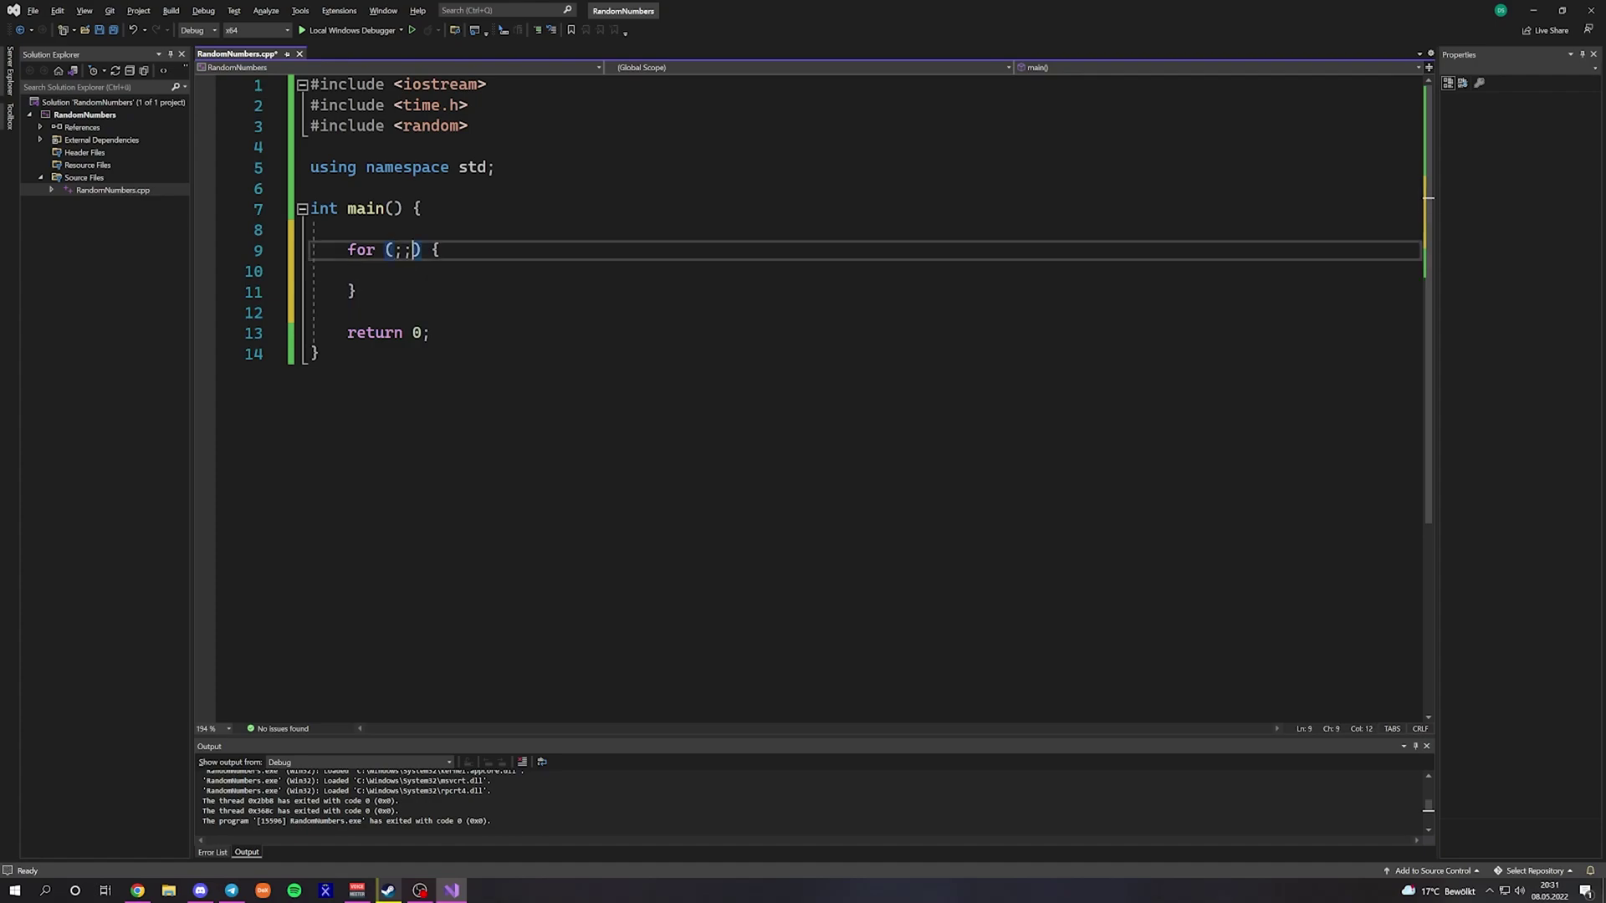
pyautogui.write('i++')
pyautogui.press('Left')
pyautogui.press('Left')
pyautogui.write('i < 110')
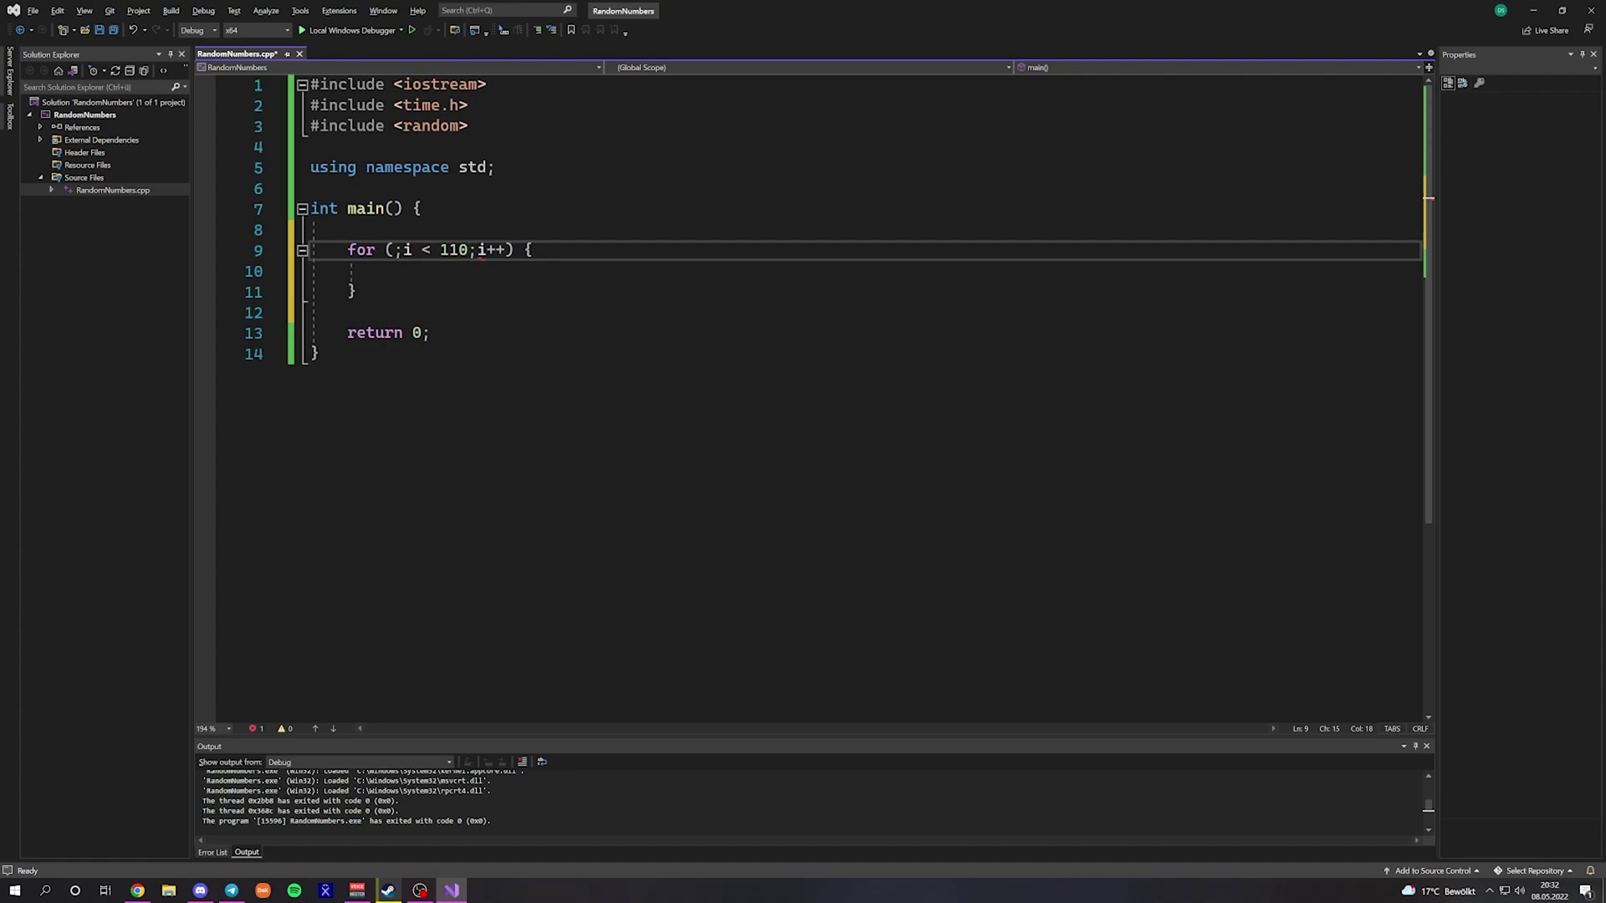
pyautogui.press('BackSpace')
pyautogui.press('Left')
pyautogui.press('Left')
pyautogui.press('Left')
pyautogui.press('Left')
pyautogui.press('Left')
pyautogui.press('Right')
pyautogui.write('int i {0')
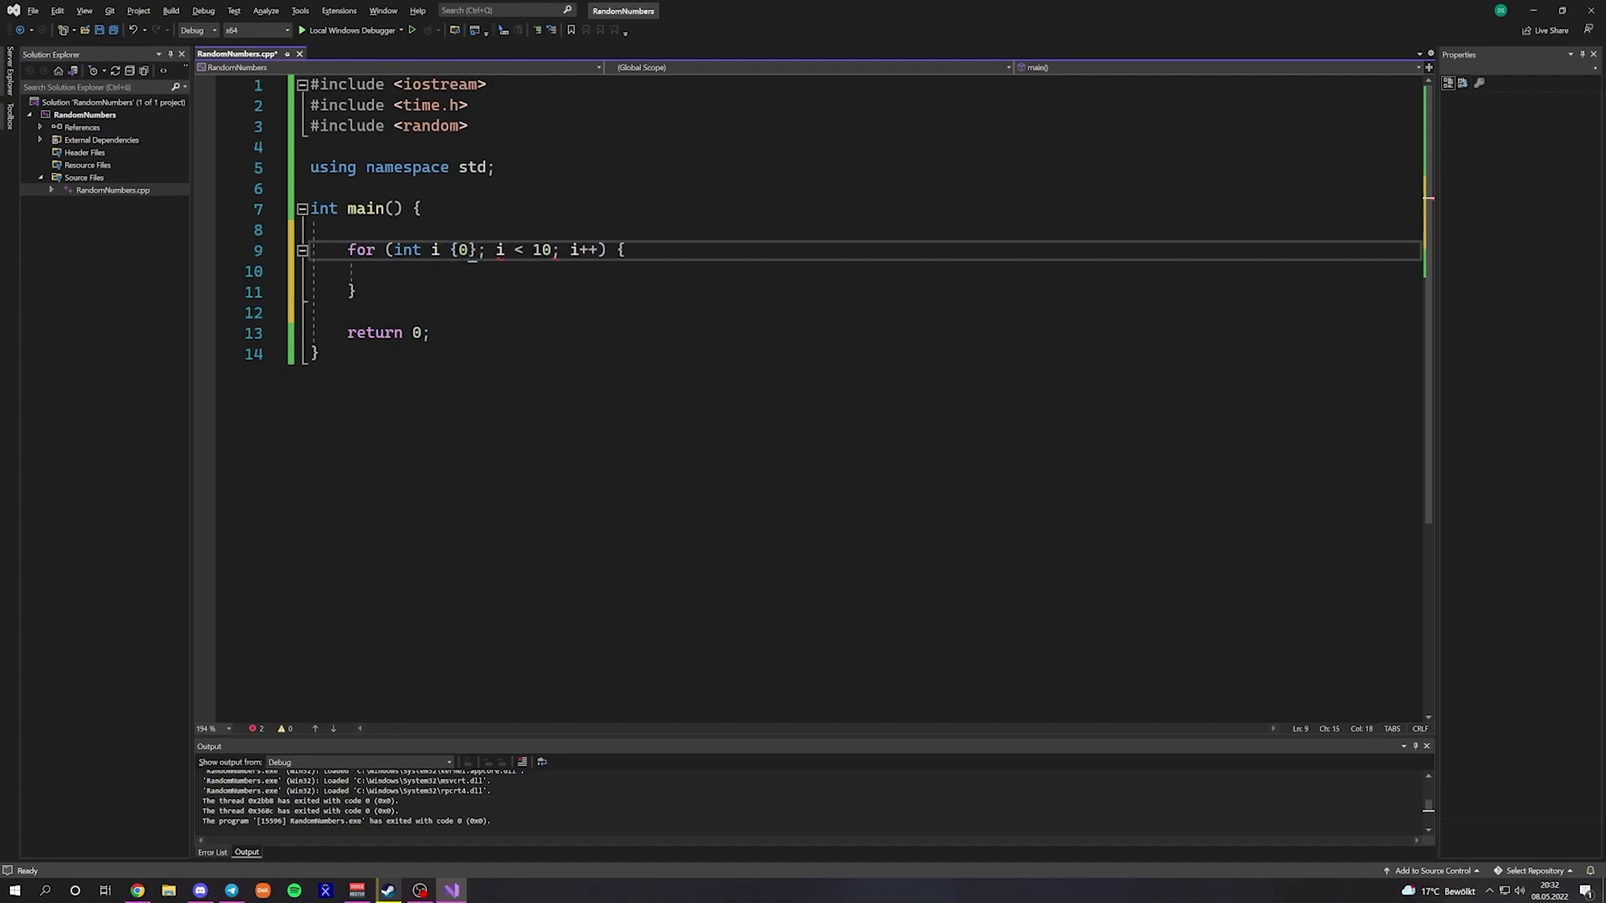
pyautogui.press('Down')
pyautogui.write('cout ')
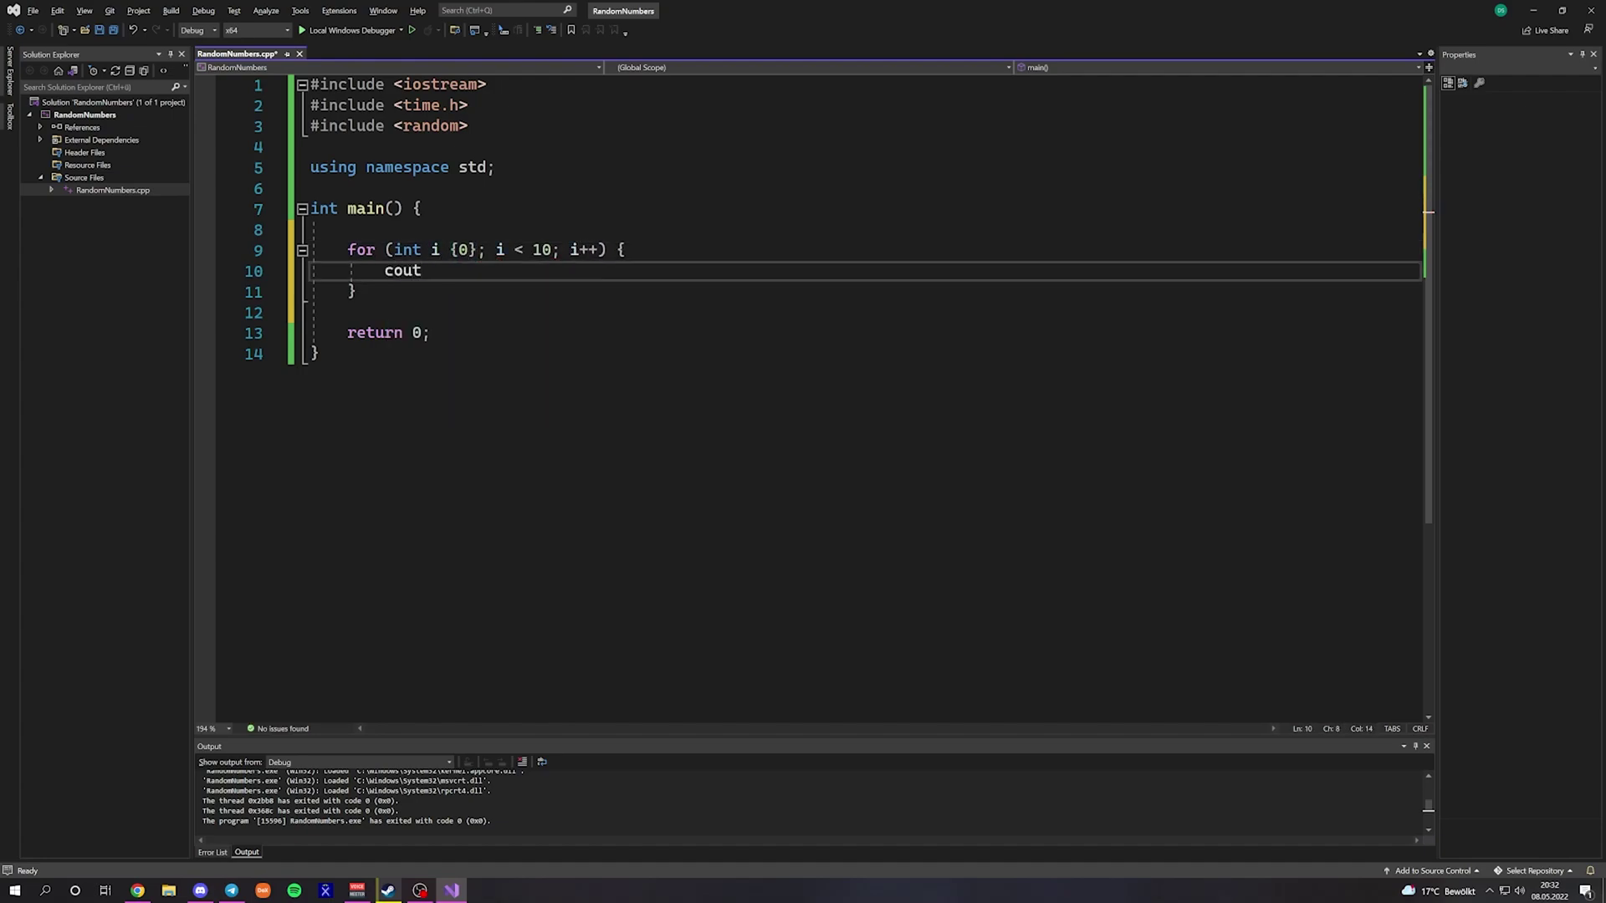
pyautogui.write('<< << endl;')
pyautogui.press('Up')
pyautogui.press('Up')
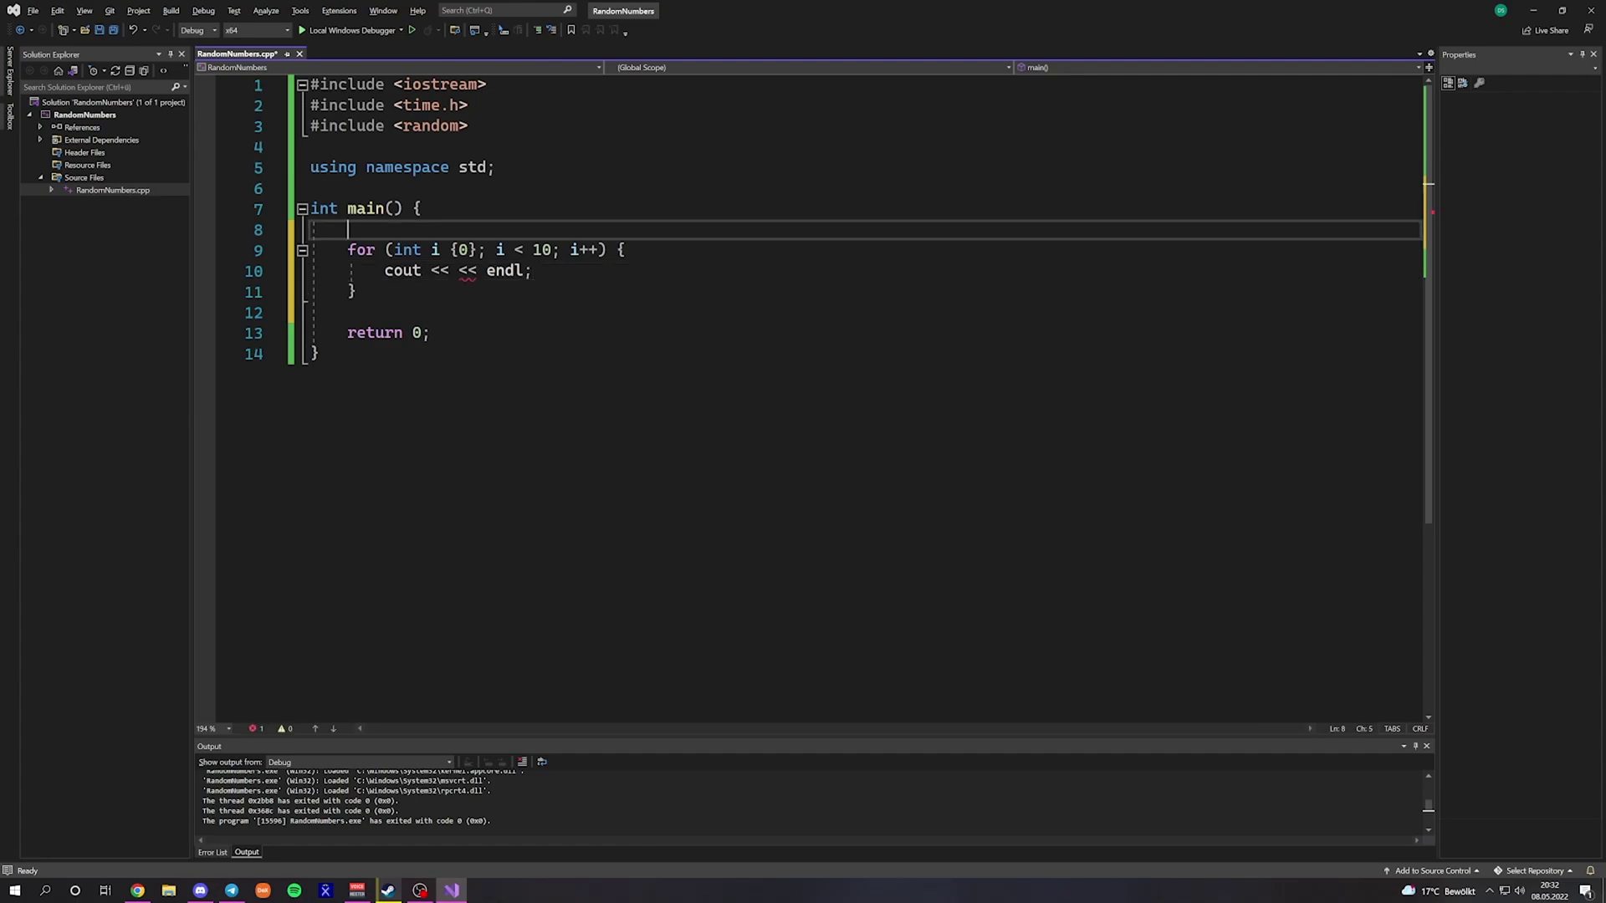
pyautogui.press('Return')
pyautogui.press('Return')
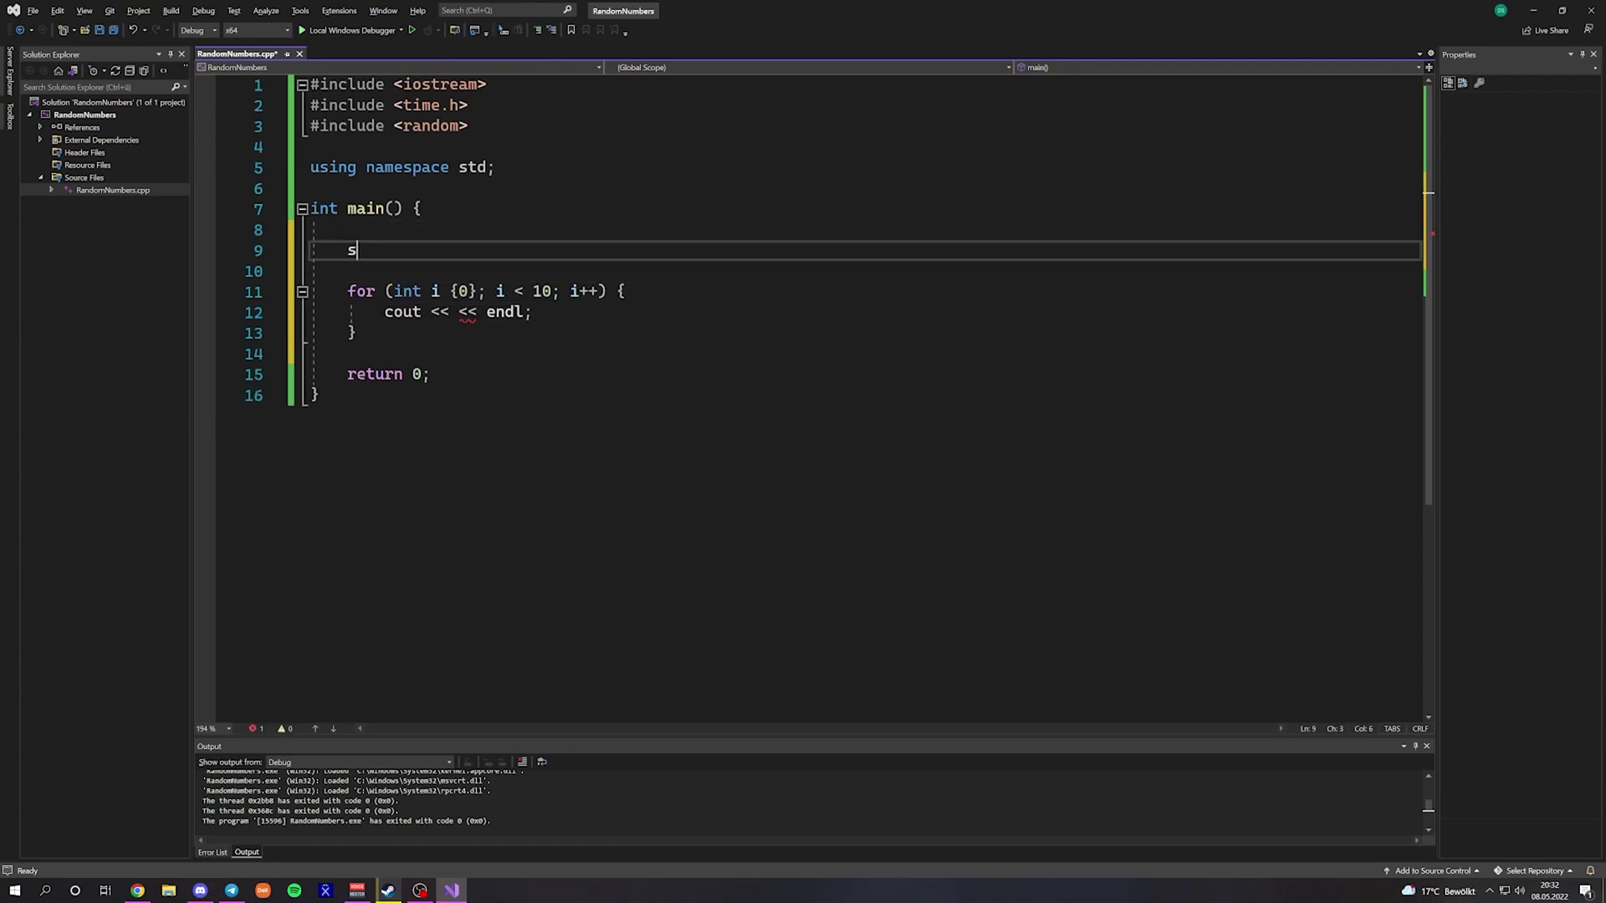
pyautogui.write('srand')
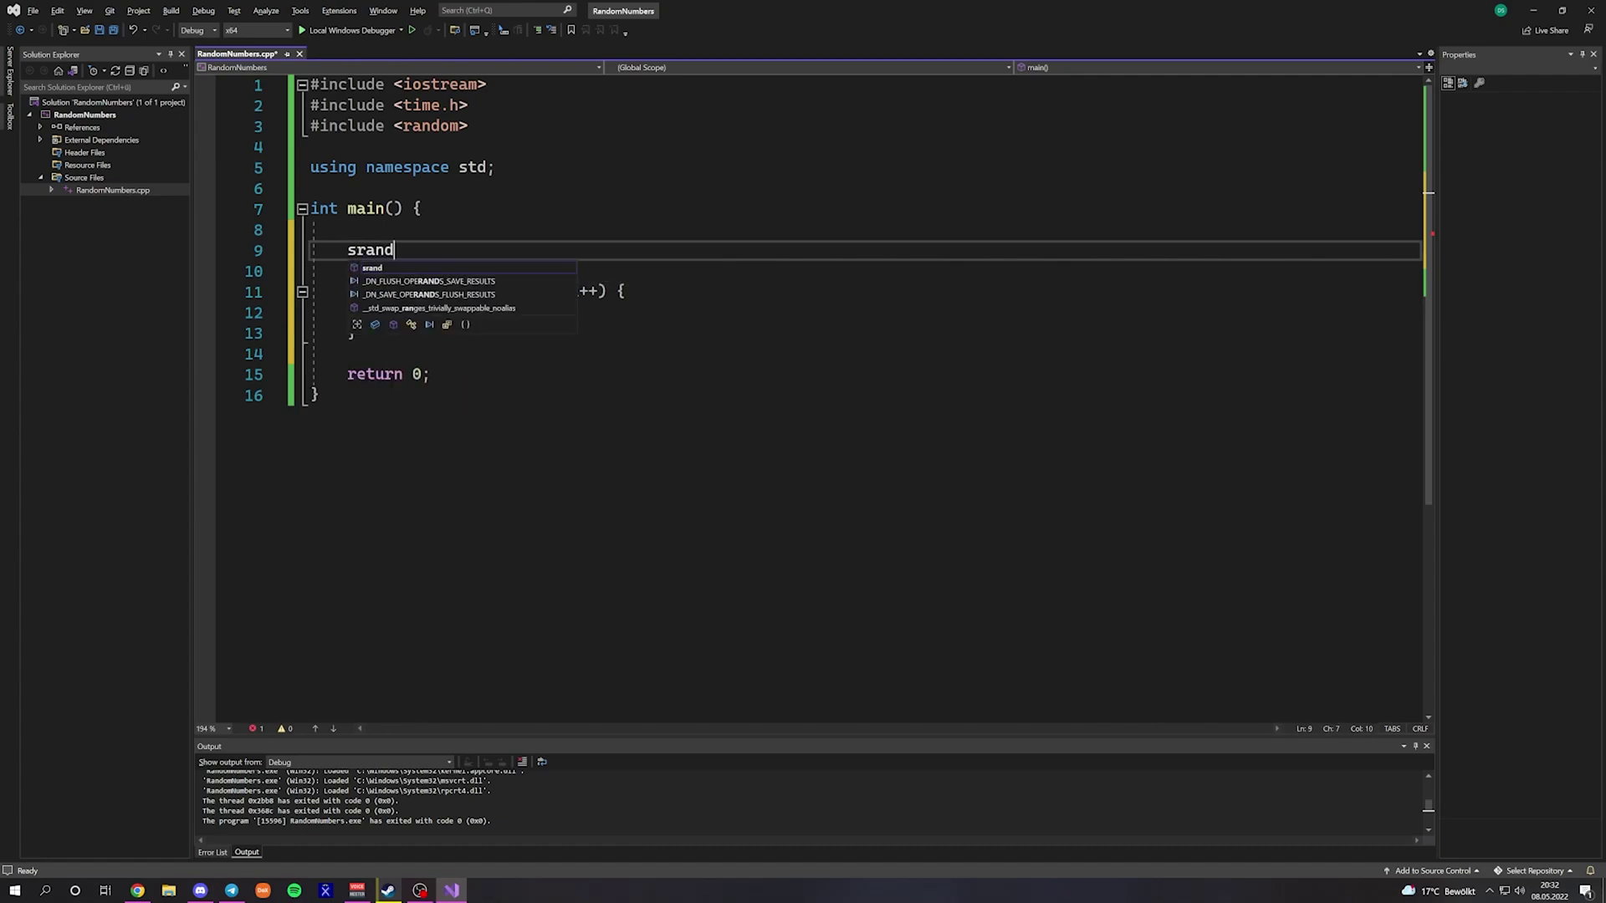
pyautogui.write('(0')
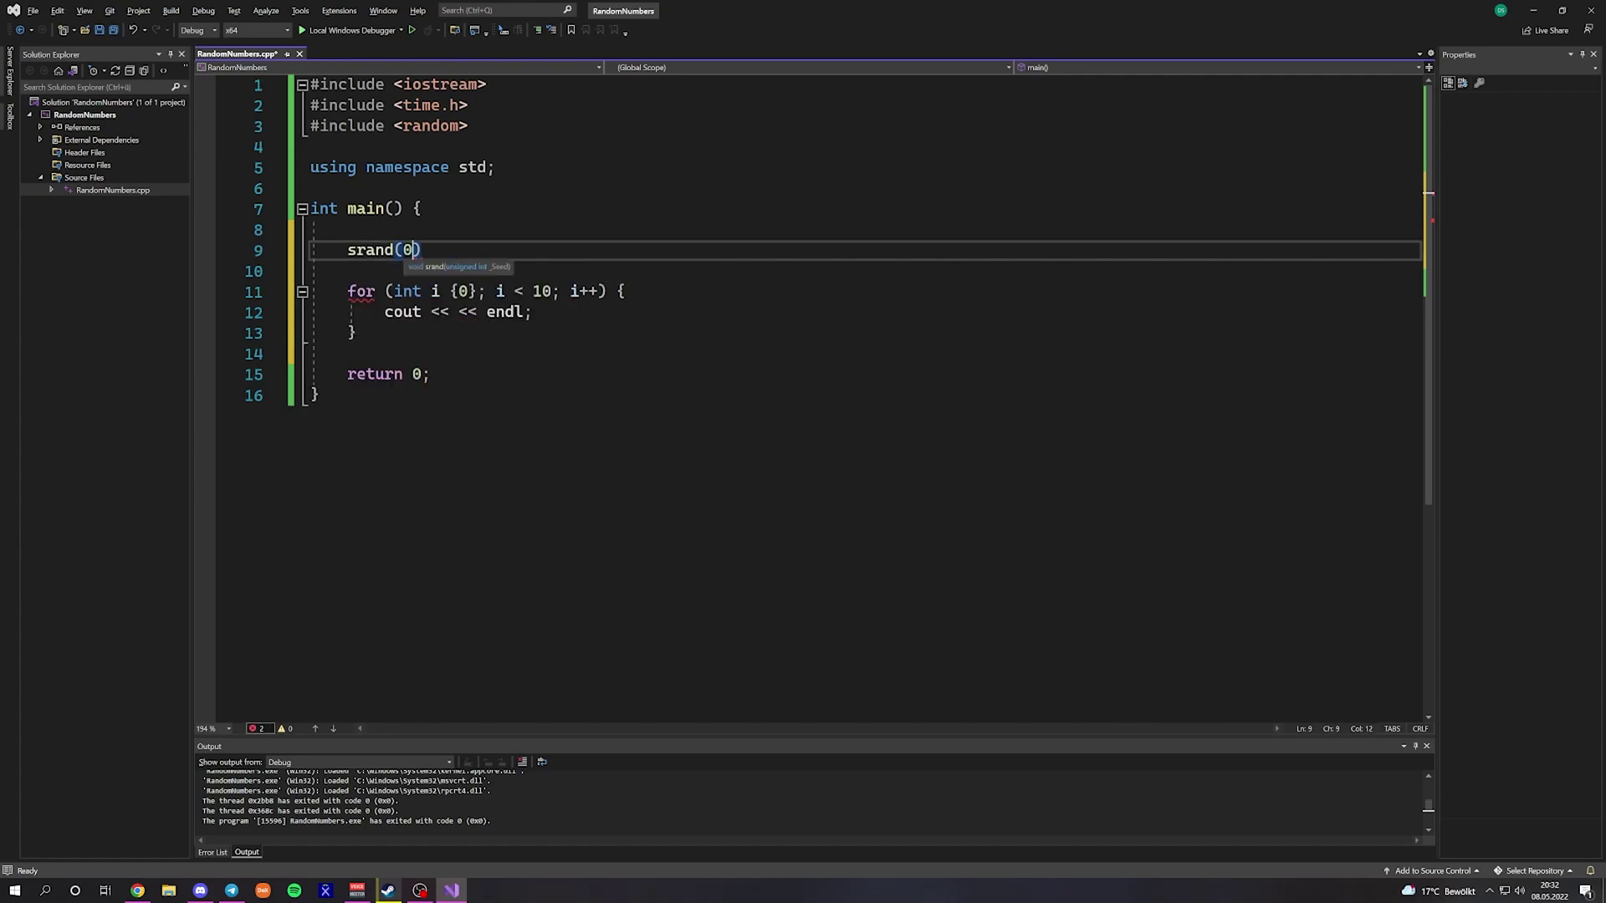
pyautogui.write(');')
# - Insert rand() between the << operators of the loop's cout statement
pyautogui.click(460, 311)
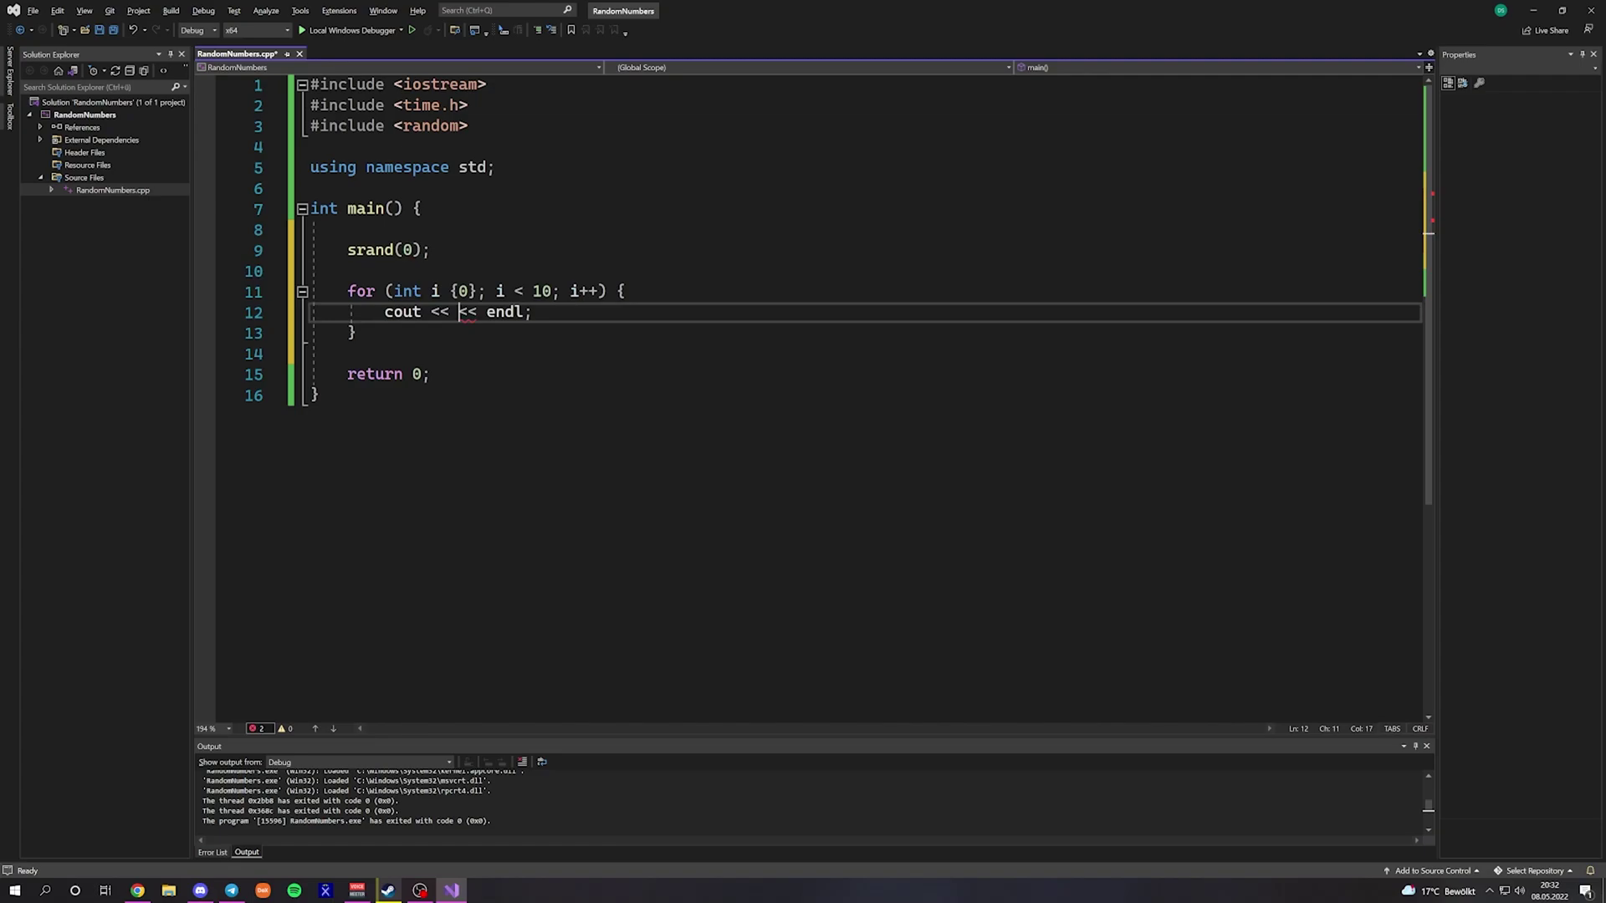
pyautogui.write('rand(')
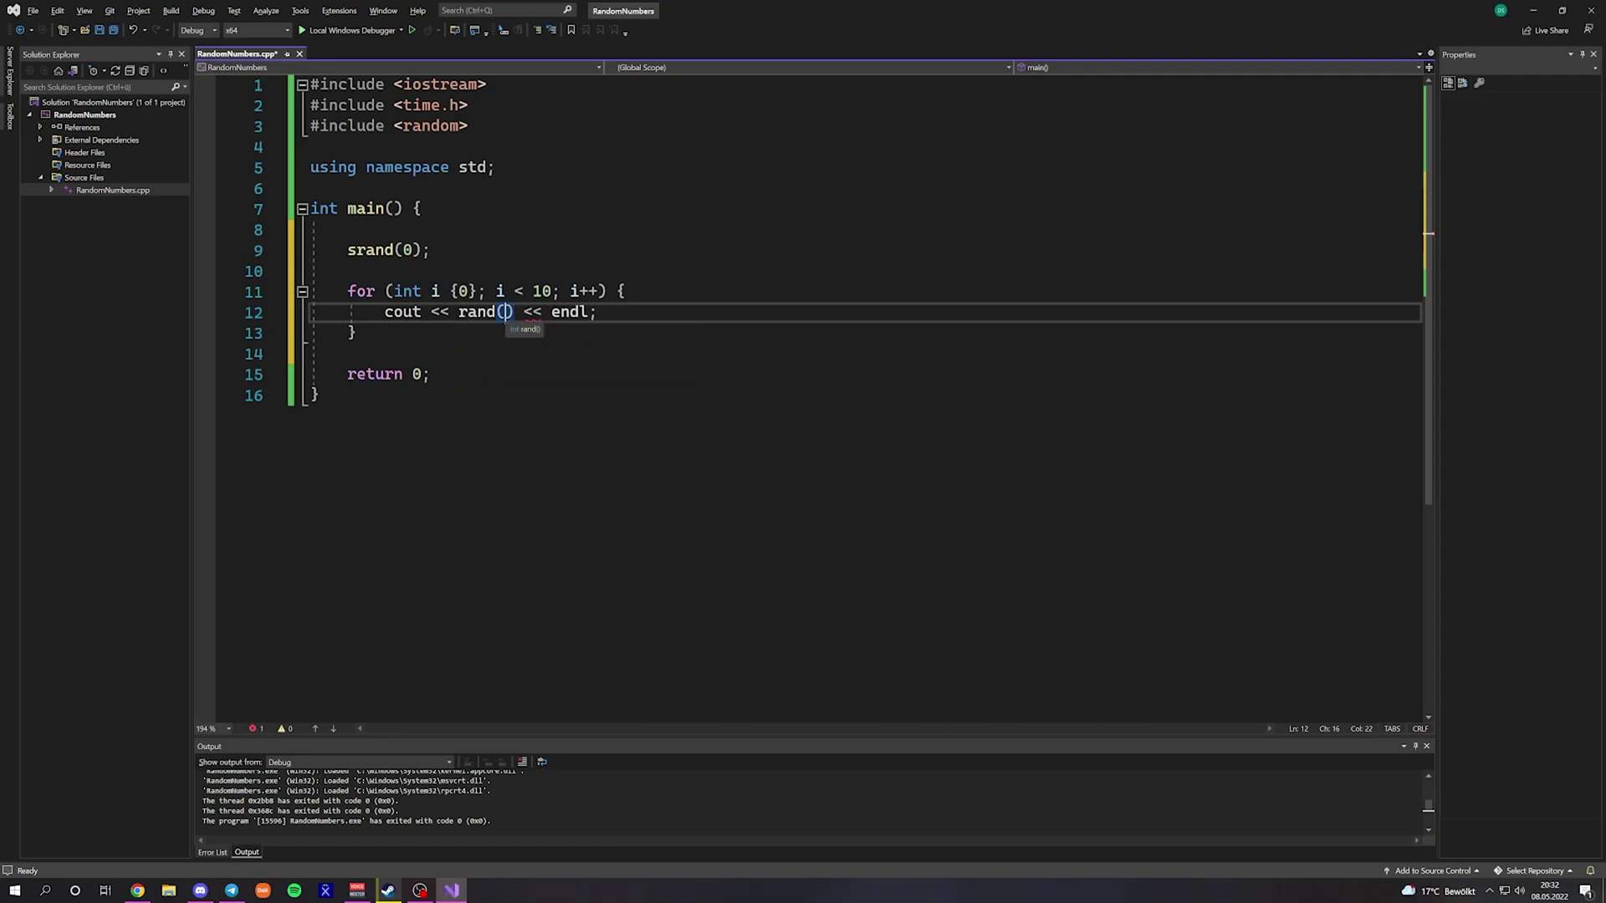
pyautogui.write(')')
# - Run RandomNumbers in the debugger and inspect the ten printed numbers in the console
pyautogui.click(368, 31)
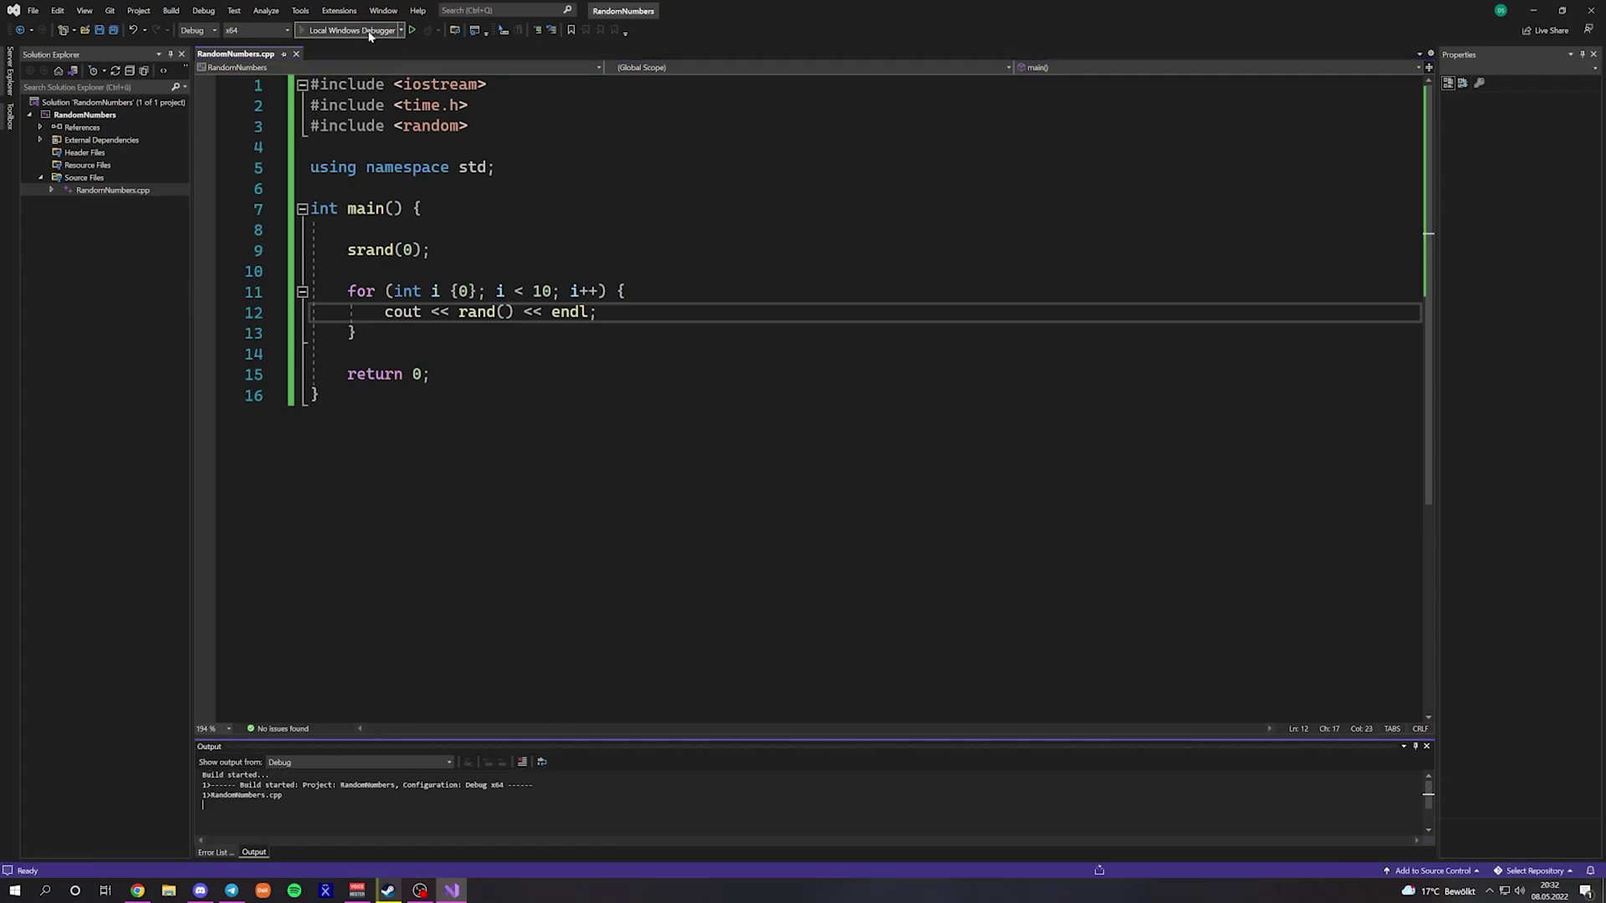
pyautogui.moveTo(299, 220); pyautogui.dragTo(666, 258)
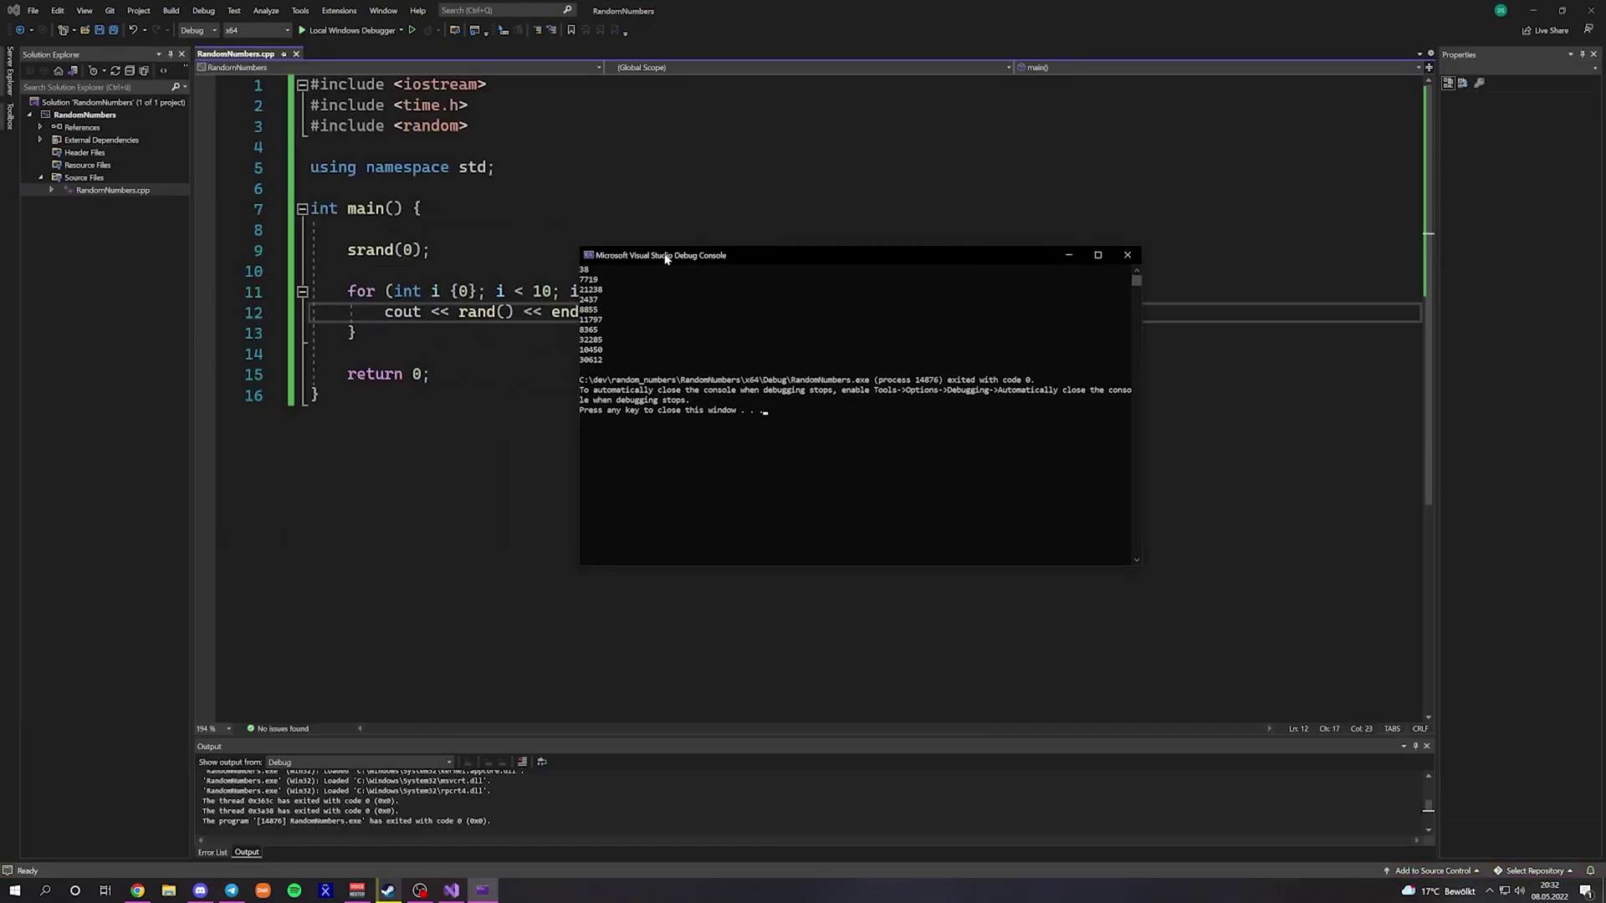
pyautogui.moveTo(609, 365)
pyautogui.mouseDown()
pyautogui.moveTo(589, 271)
pyautogui.moveTo(603, 364)
pyautogui.mouseUp()
pyautogui.click(628, 332)
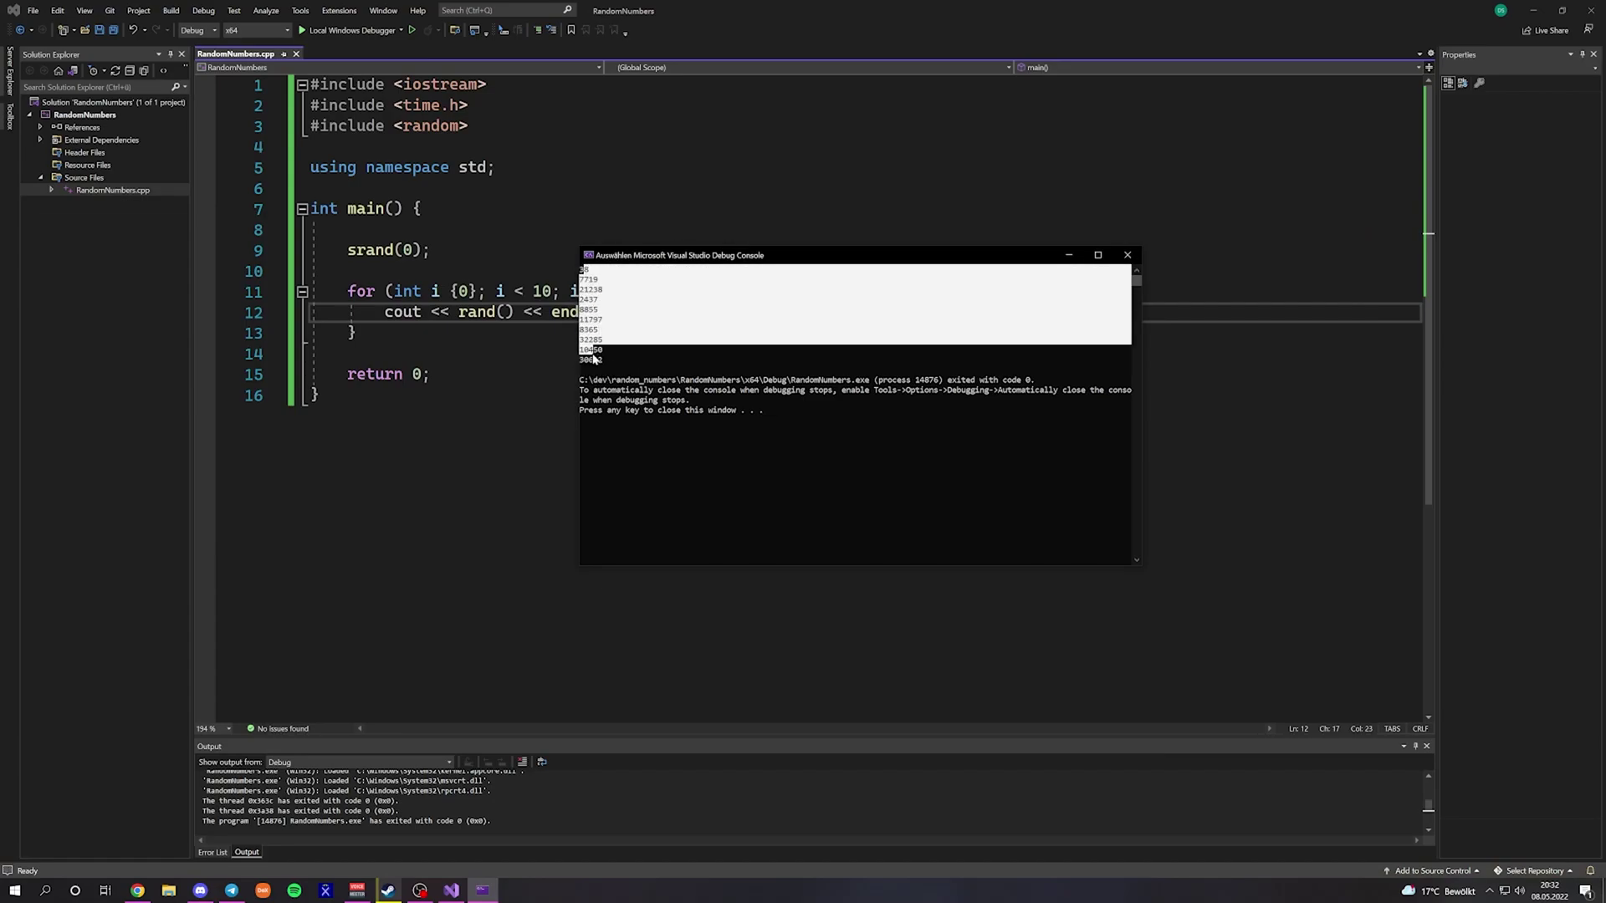
pyautogui.click(809, 490)
# - Close the console, remove the scratch note and open a new line after the loop
pyautogui.press('Return')
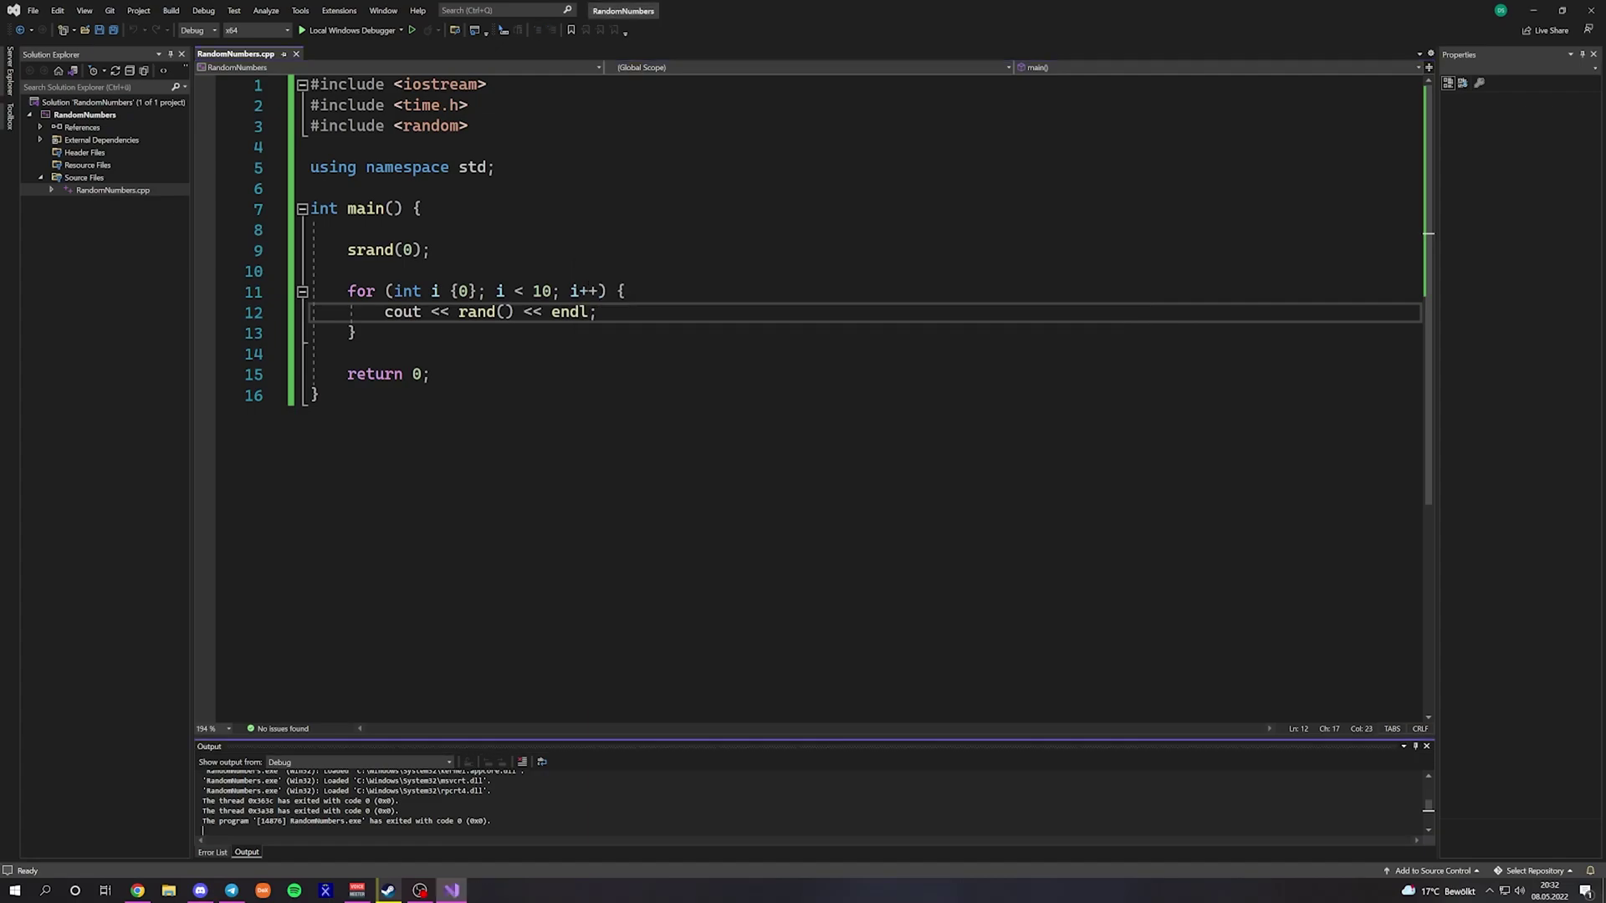
pyautogui.click(430, 375)
pyautogui.press('Up')
pyautogui.write('0 ')
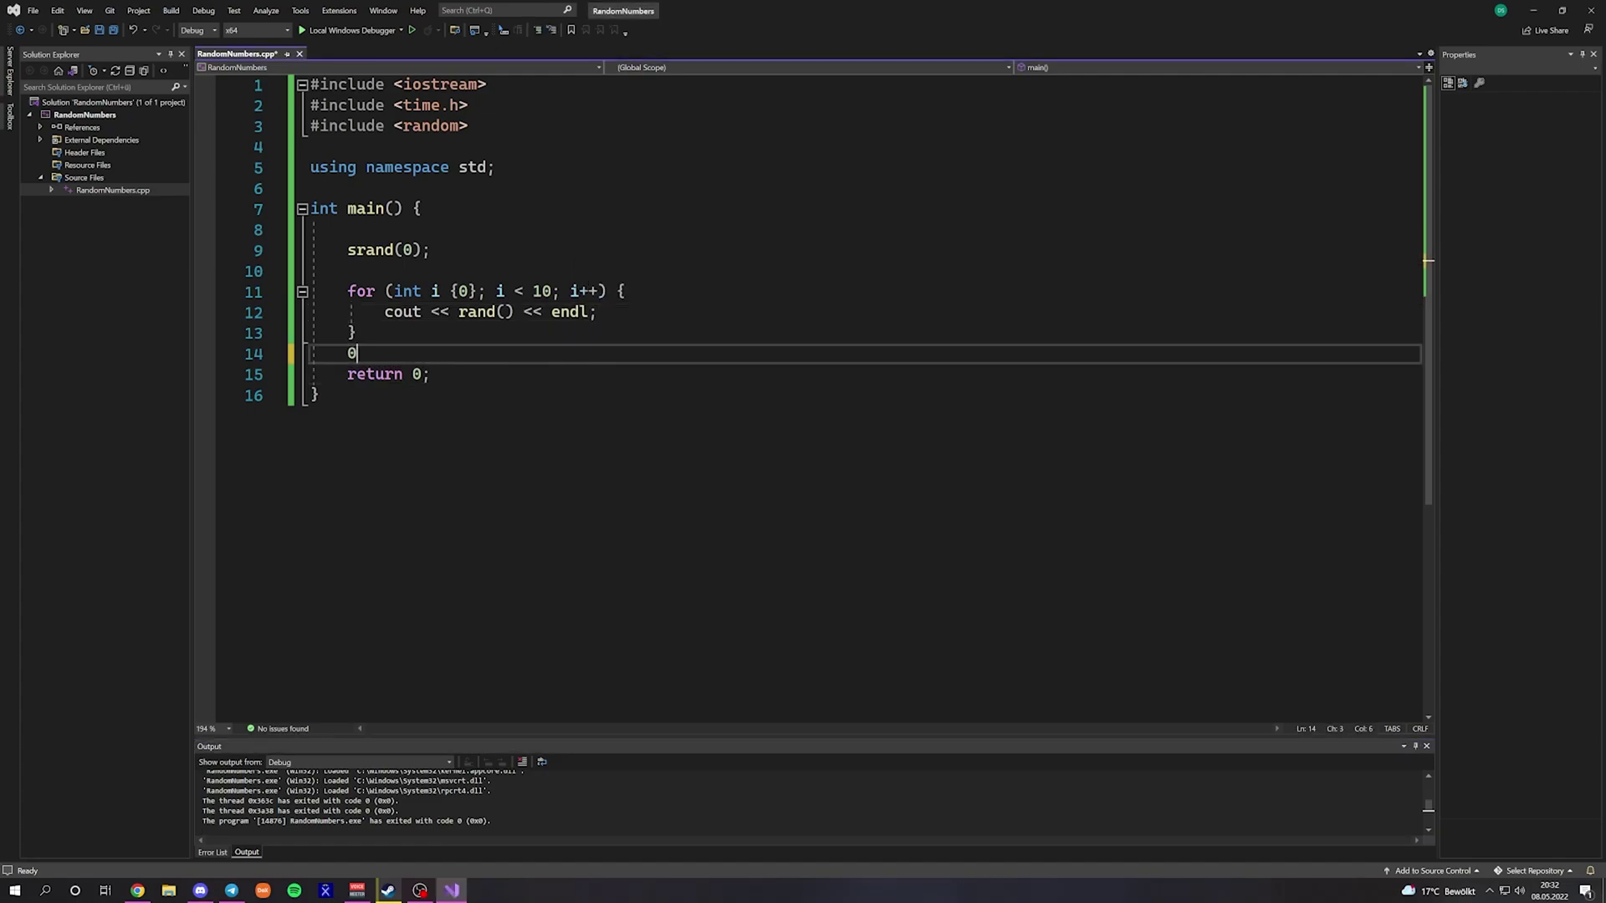
pyautogui.write('- 36k')
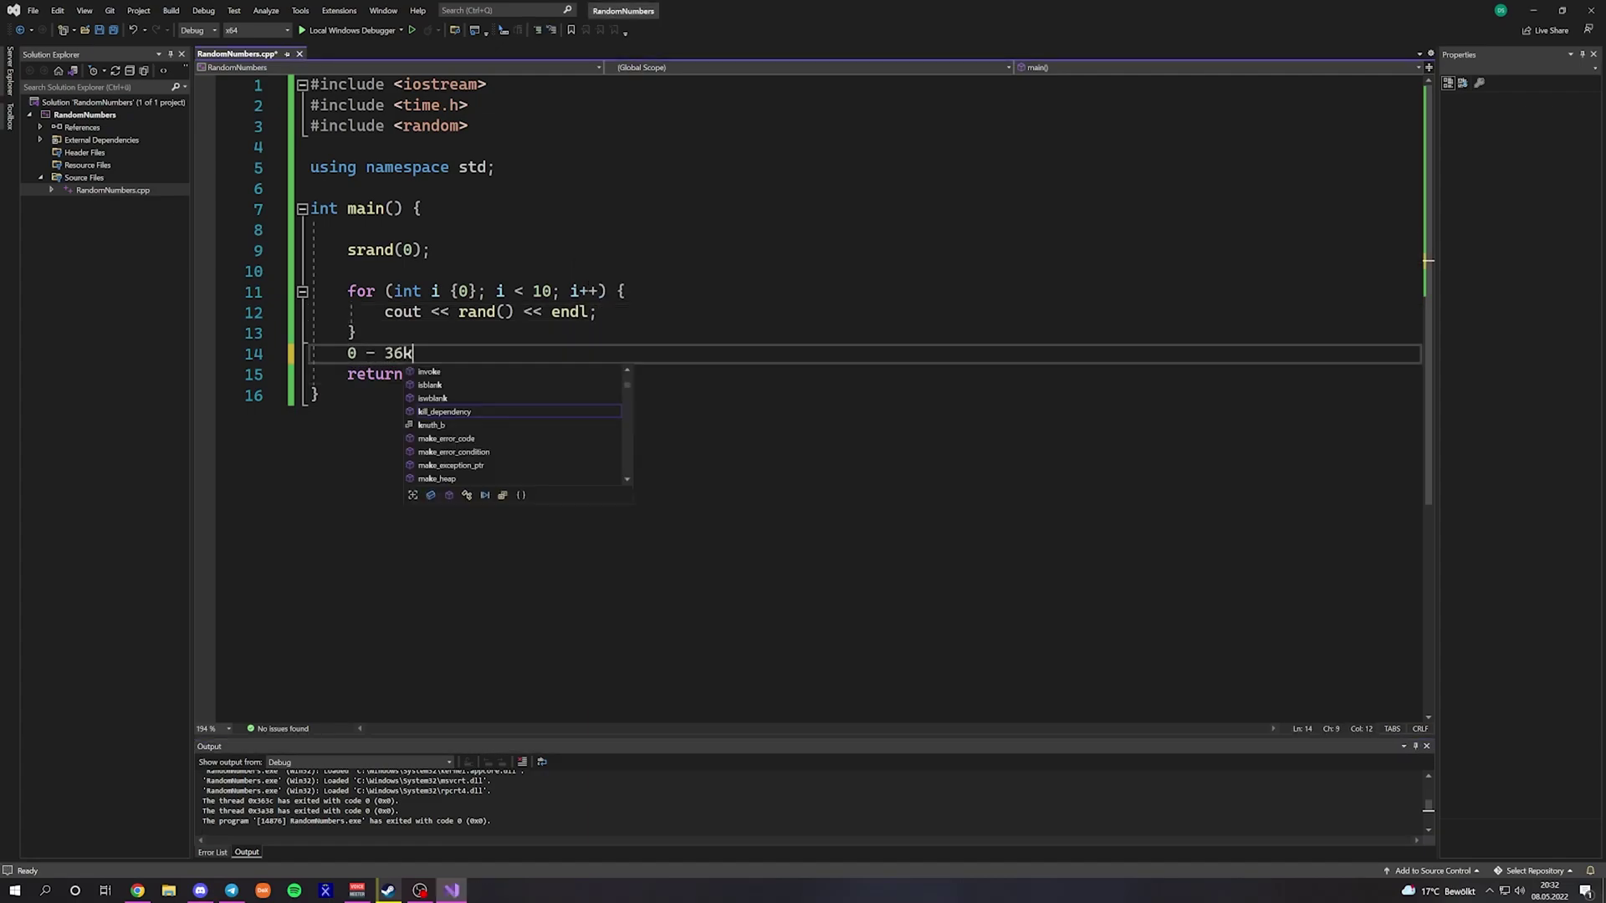
pyautogui.press('BackSpace')
pyautogui.press('BackSpace')
pyautogui.press('BackSpace')
pyautogui.press('BackSpace')
pyautogui.press('BackSpace')
pyautogui.press('BackSpace')
pyautogui.press('BackSpace')
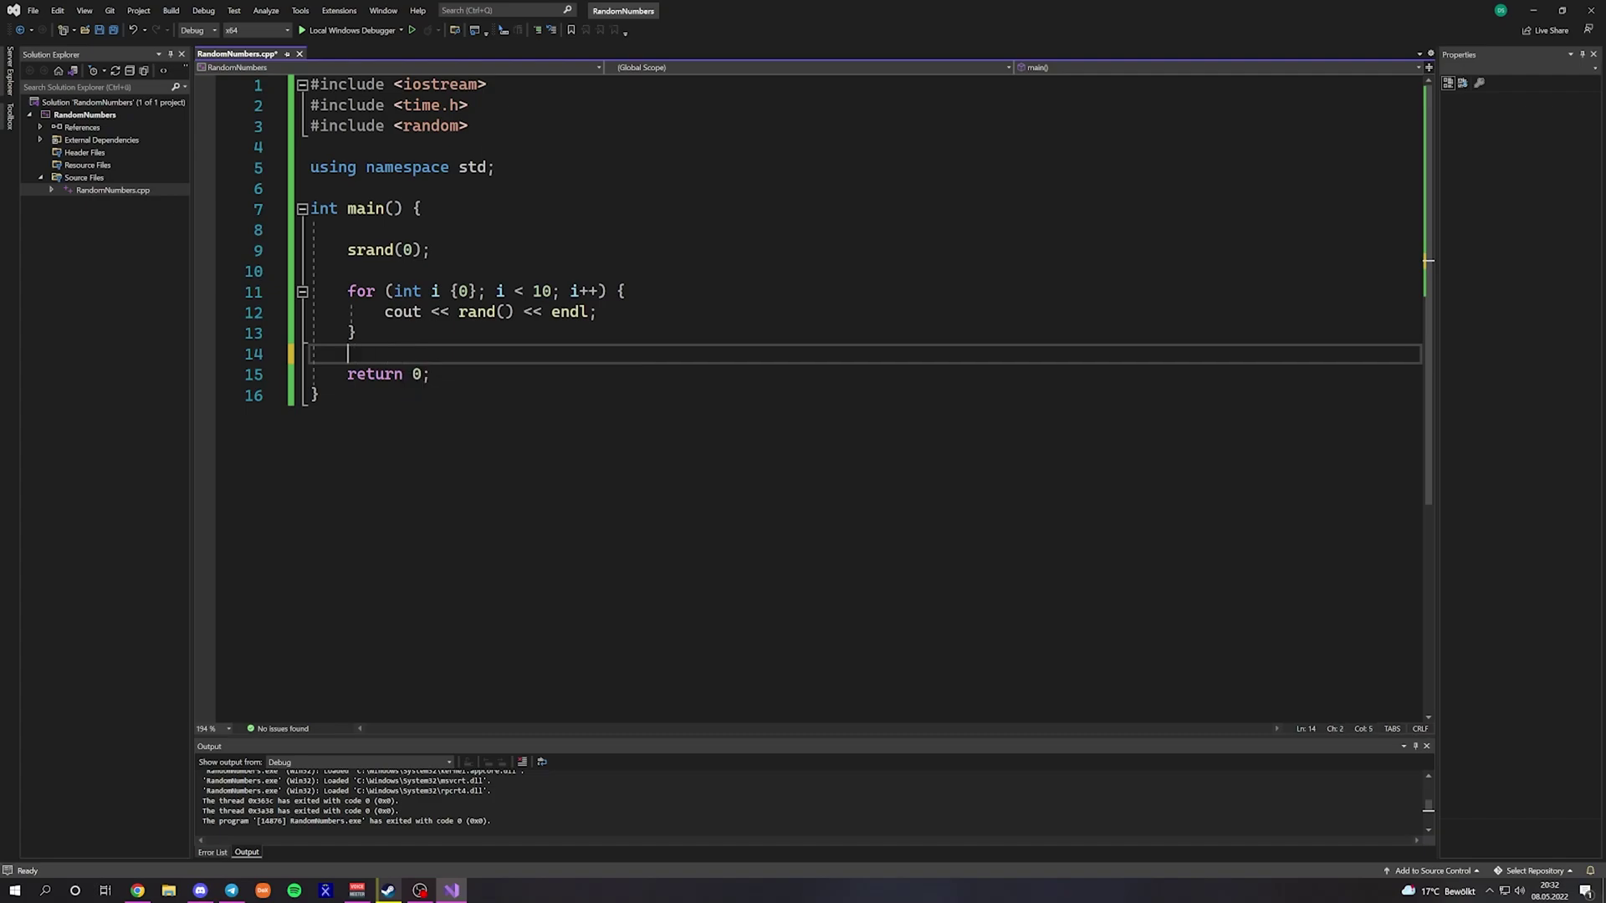
pyautogui.press('Return')
pyautogui.write('co')
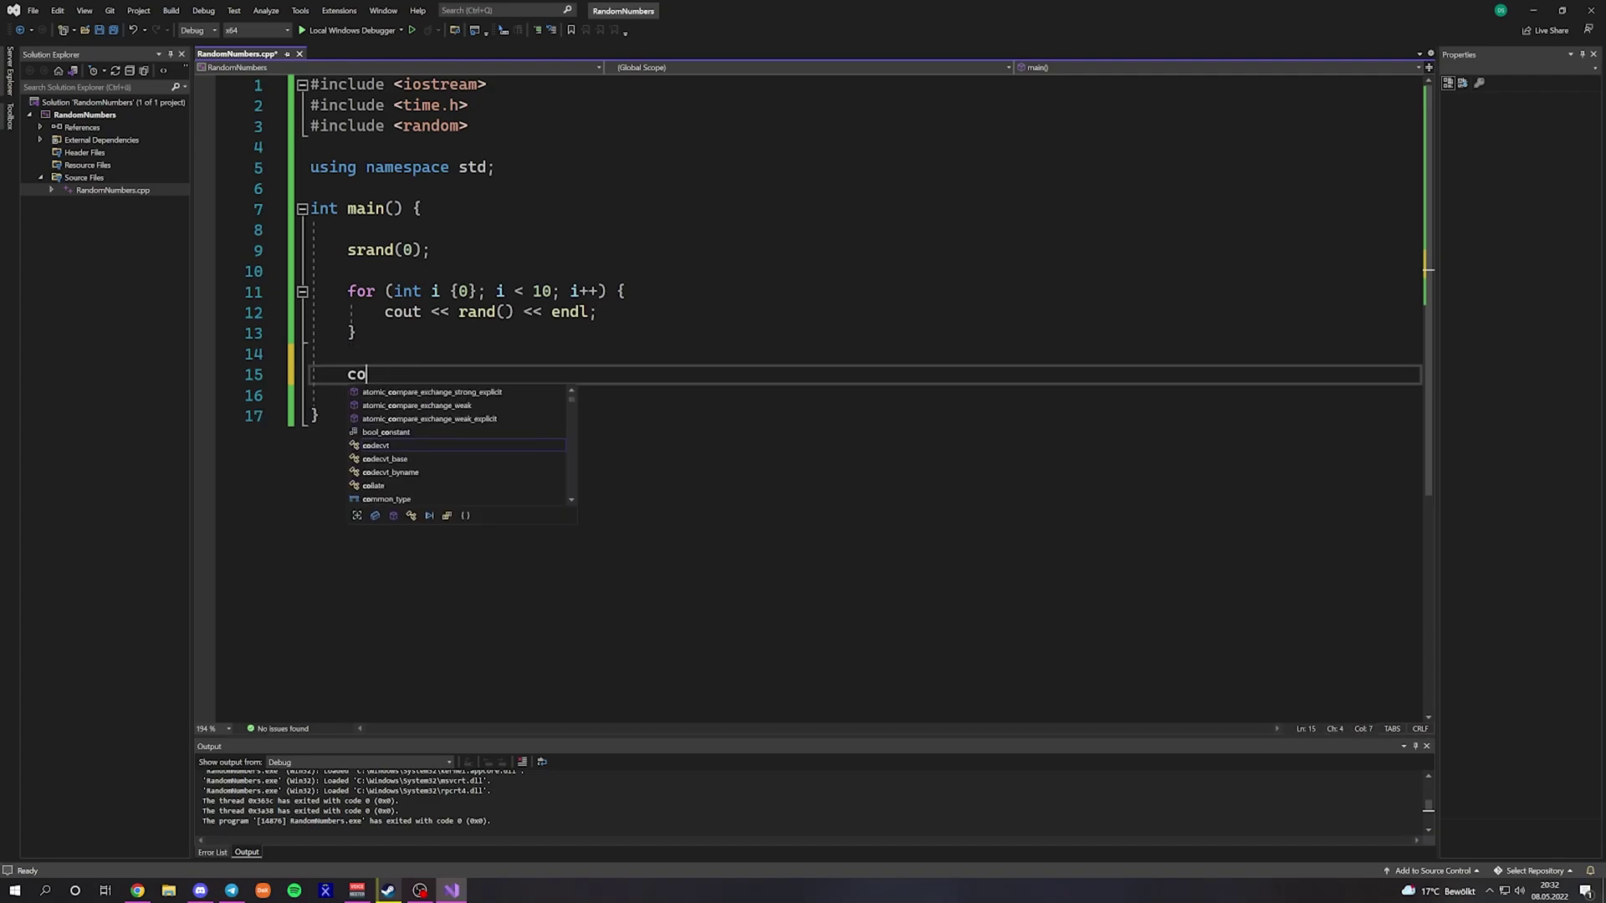
pyautogui.write('ut << ')
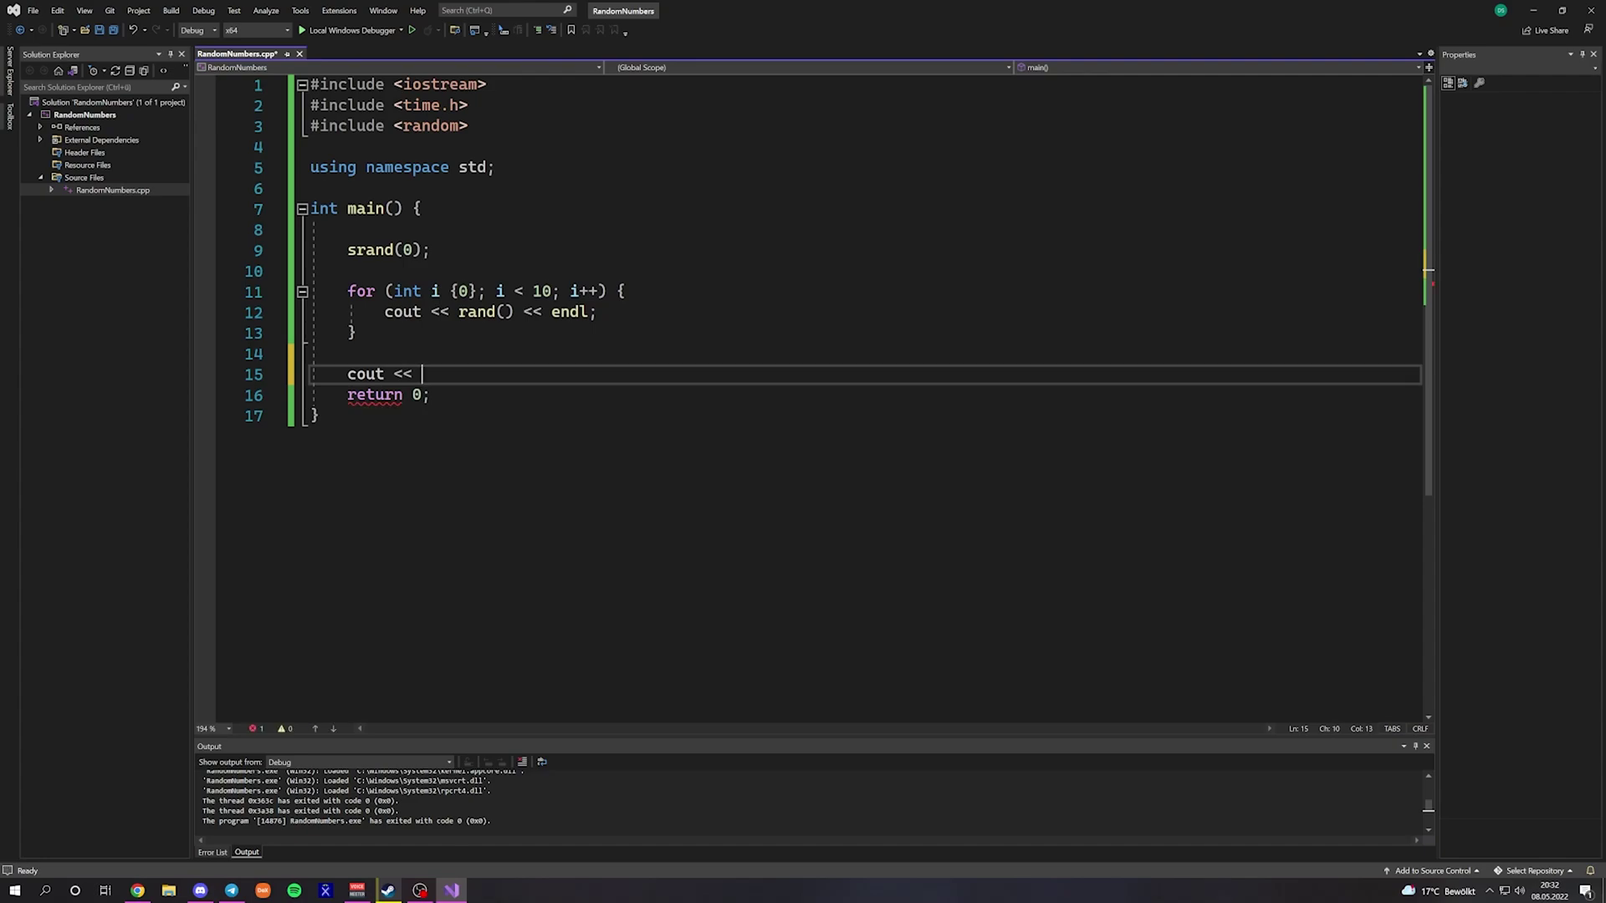
pyautogui.write('Max Radn')
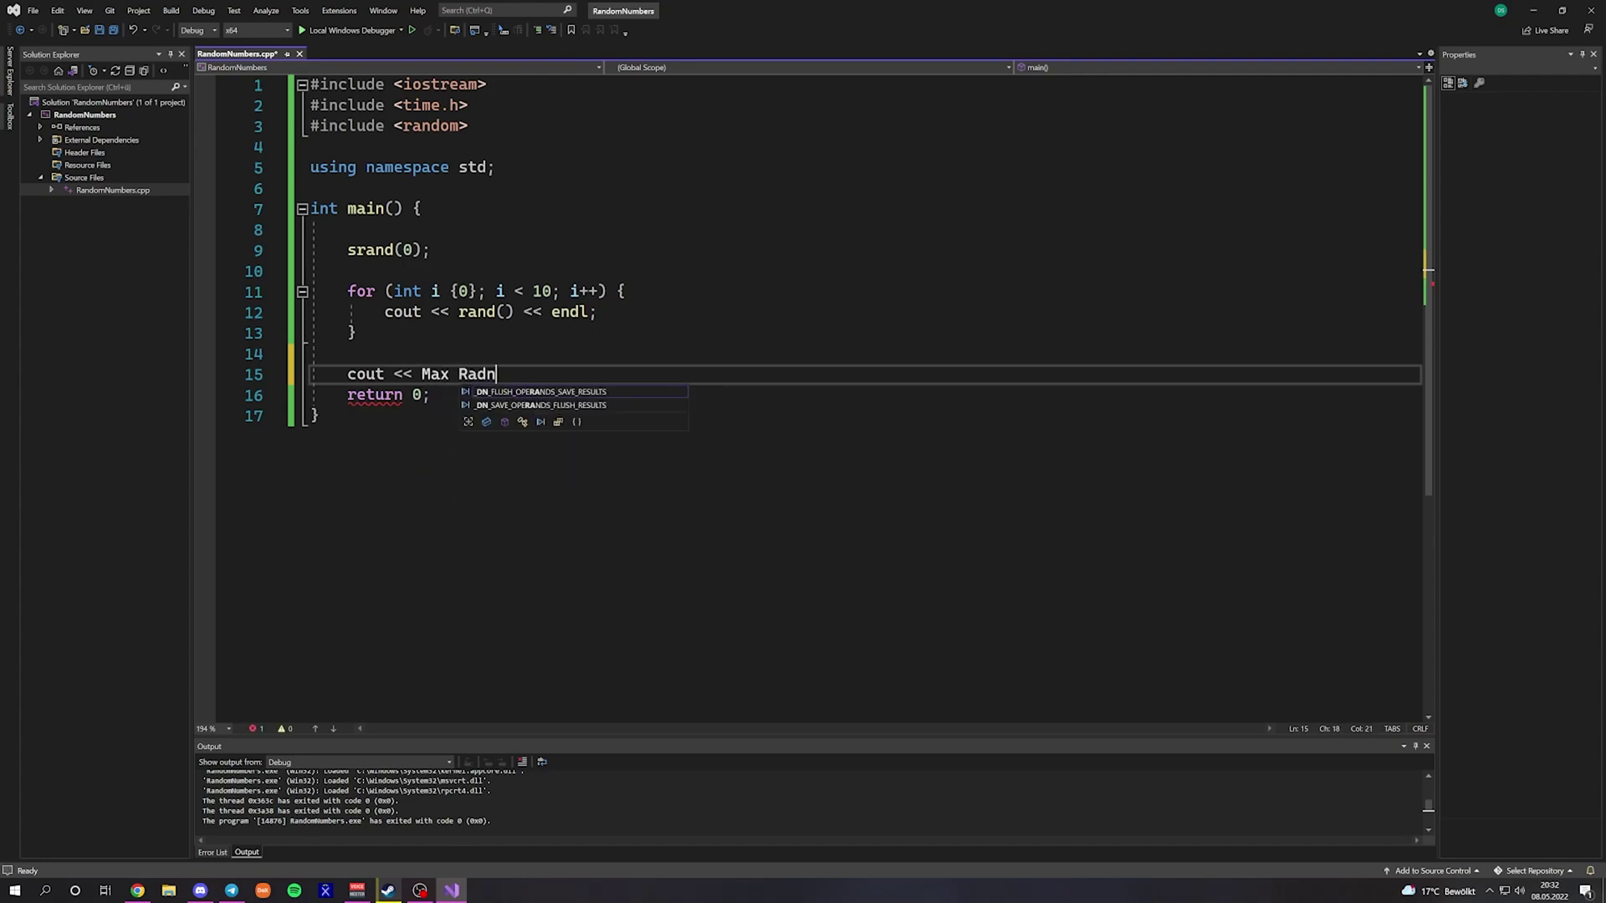
pyautogui.write('om')
# - Write cout << "Highest Number :" << RAND_MAX << endl;, correcting the typos along the way
pyautogui.hotkey('ctrl', 'BackSpace')
pyautogui.hotkey('ctrl', 'BackSpace')
pyautogui.write('ighes')
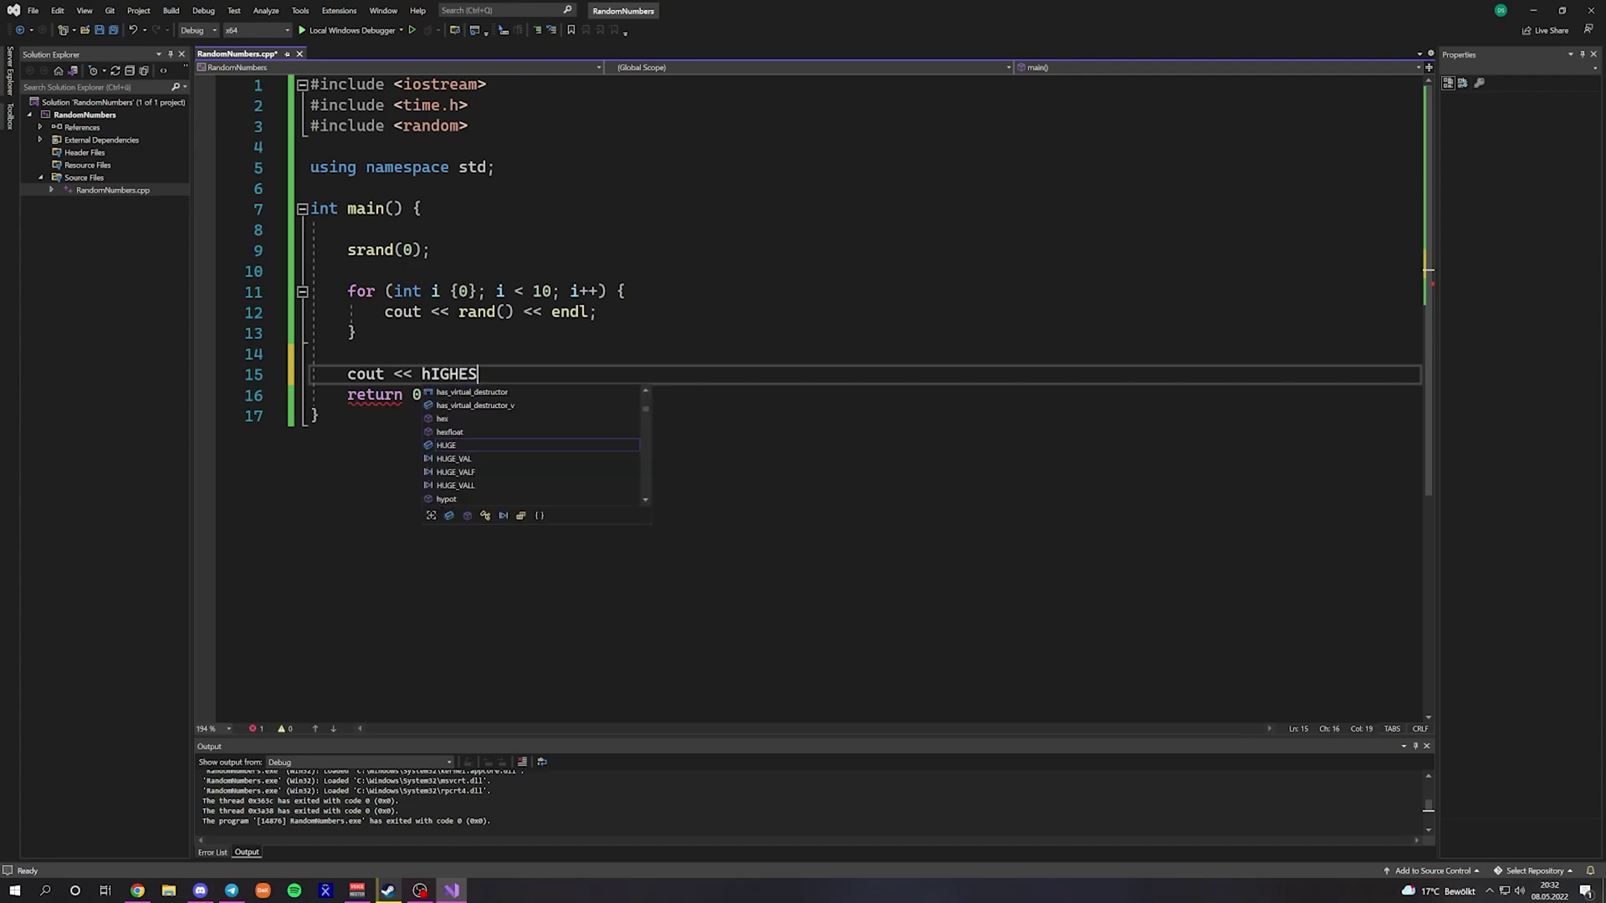
pyautogui.hotkey('ctrl', 'BackSpace')
pyautogui.write('Highest Number')
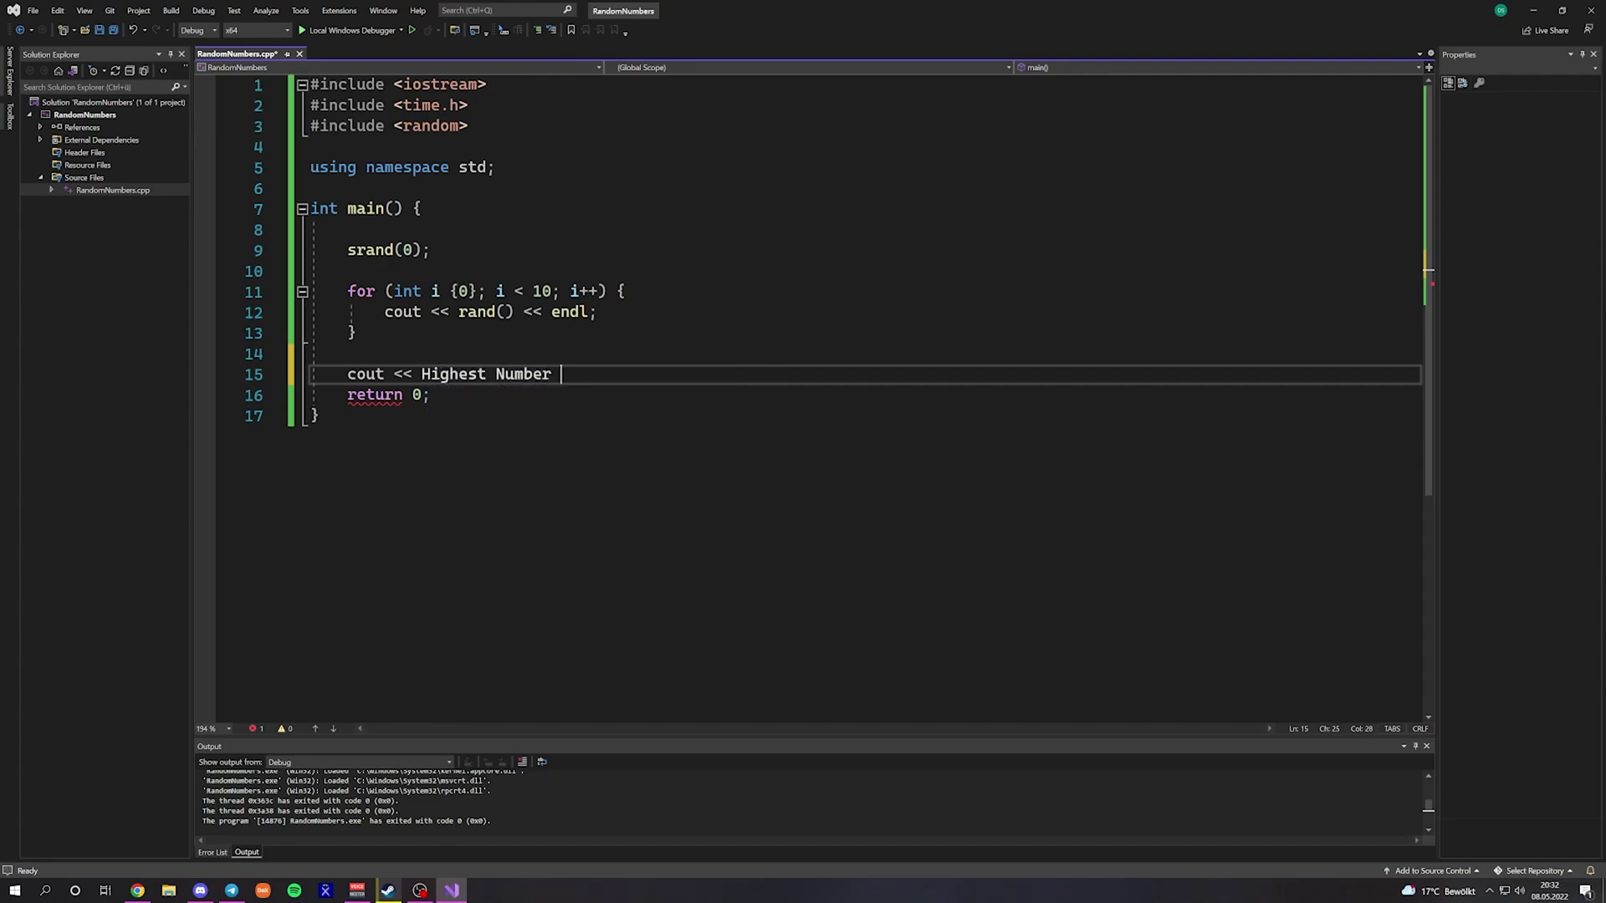
pyautogui.press('Left')
pyautogui.write('"')
pyautogui.press('Left')
pyautogui.press('Left')
pyautogui.press('Left')
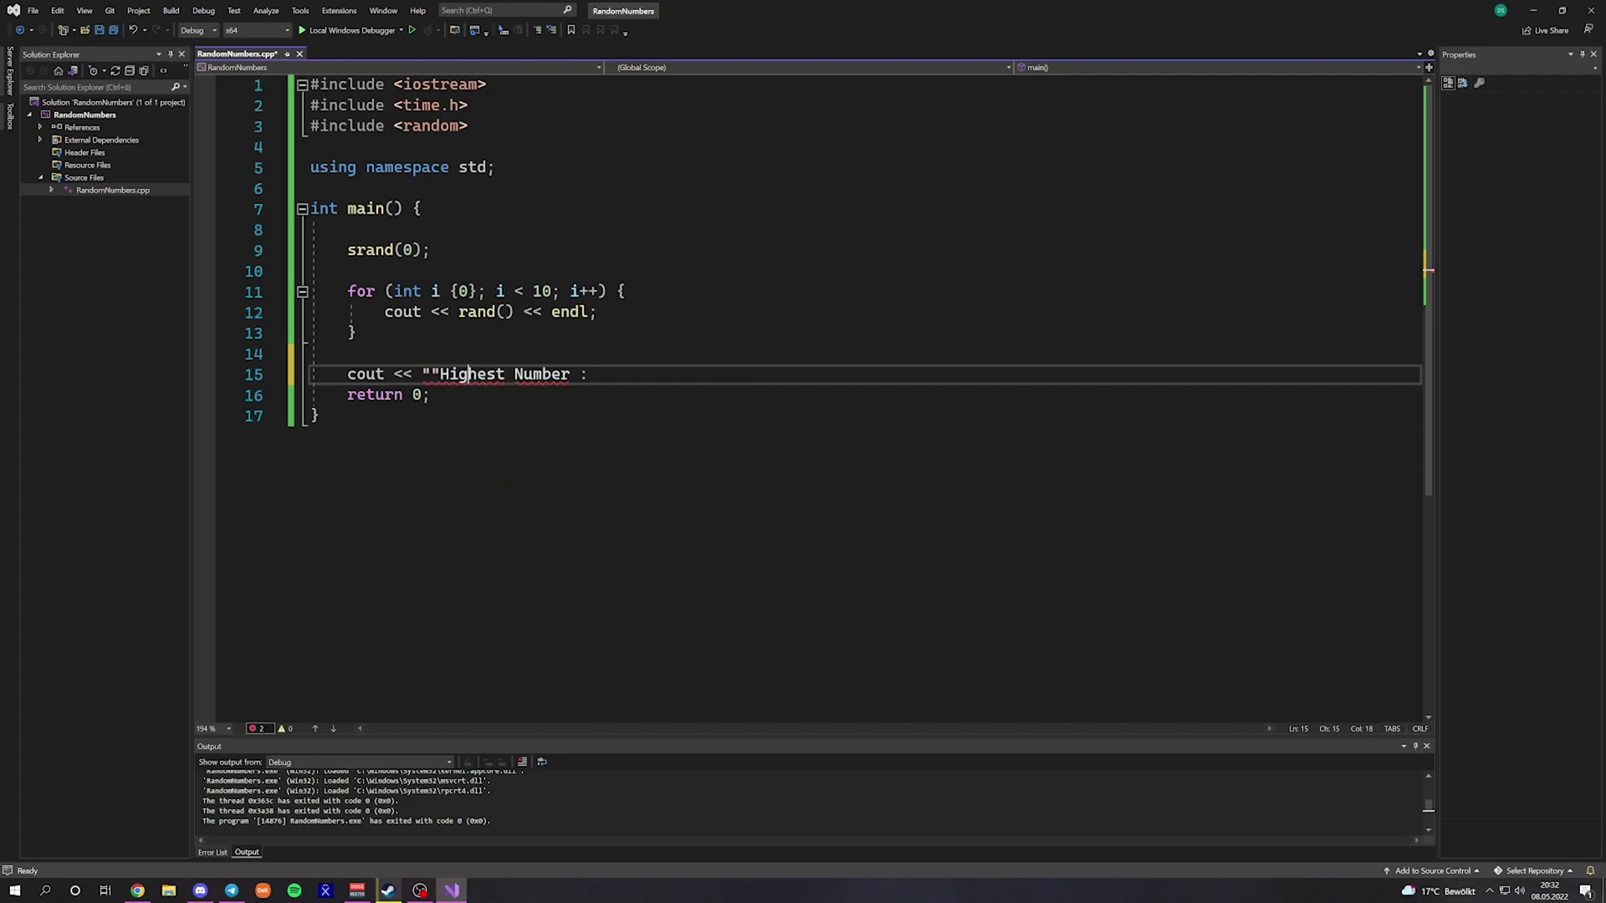
pyautogui.press('Delete')
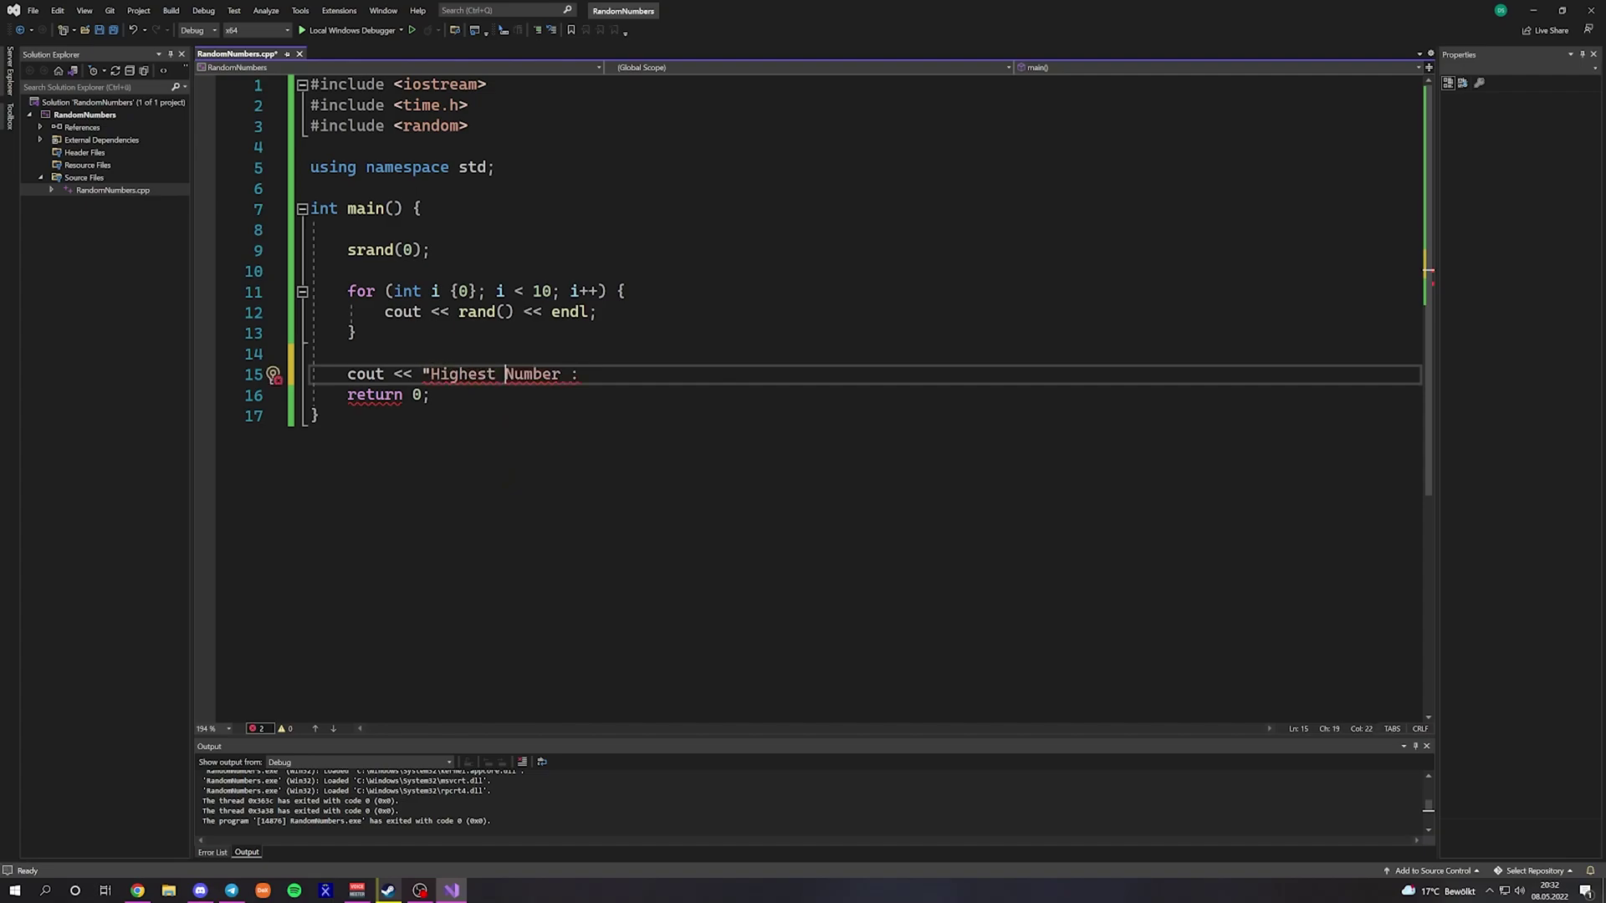
pyautogui.press('End')
pyautogui.write('<< ')
pyautogui.write('RAND')
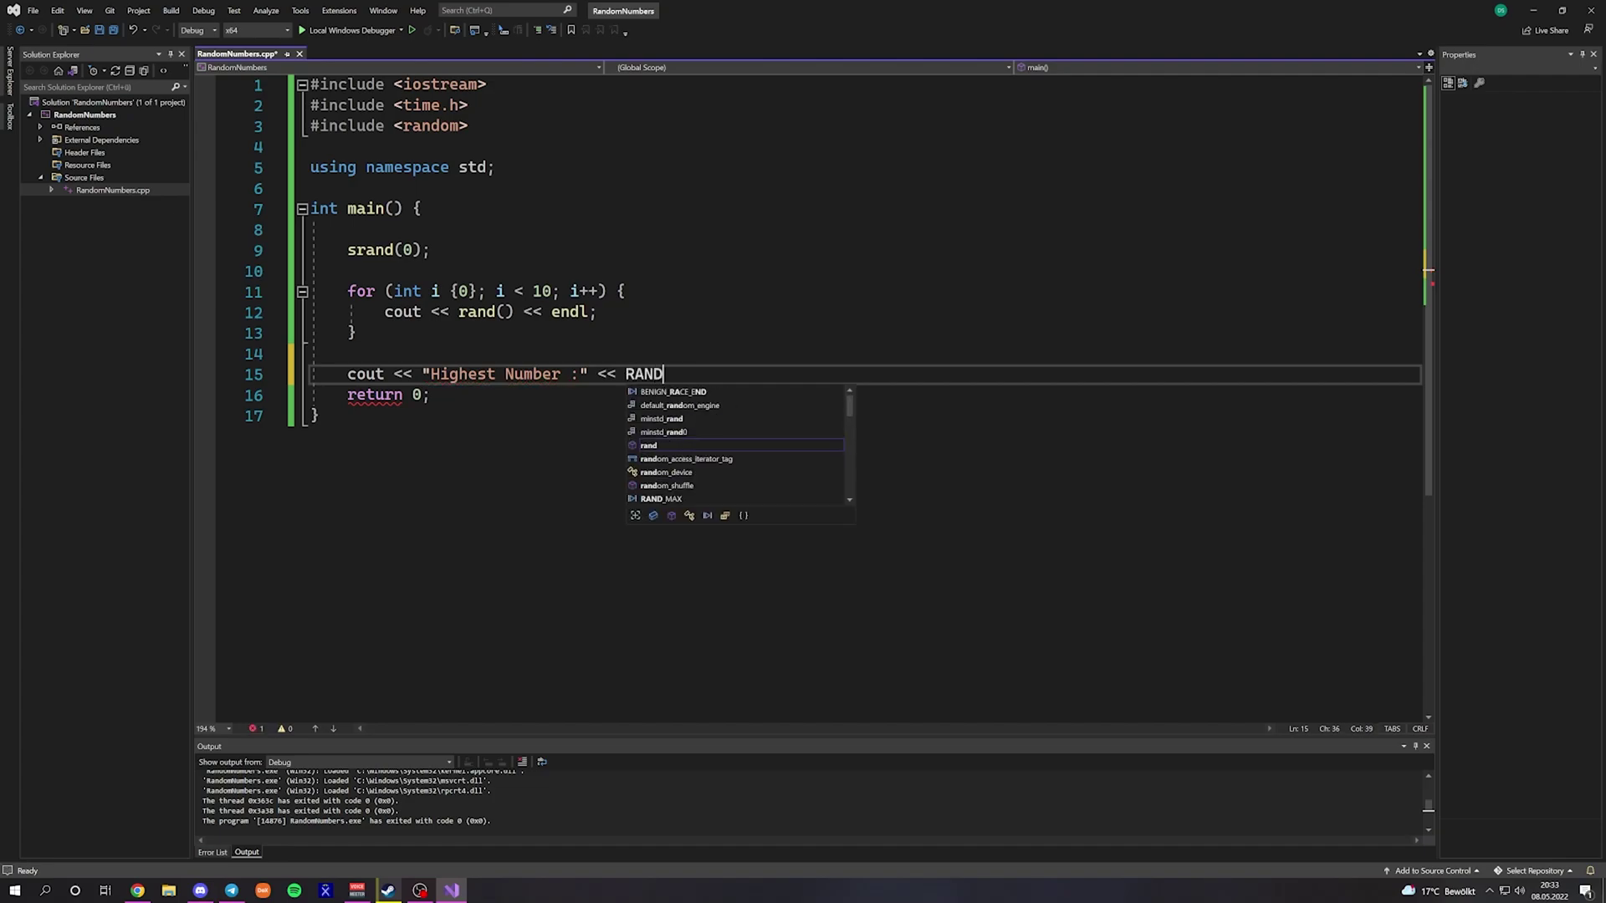
pyautogui.write('OM_MAX')
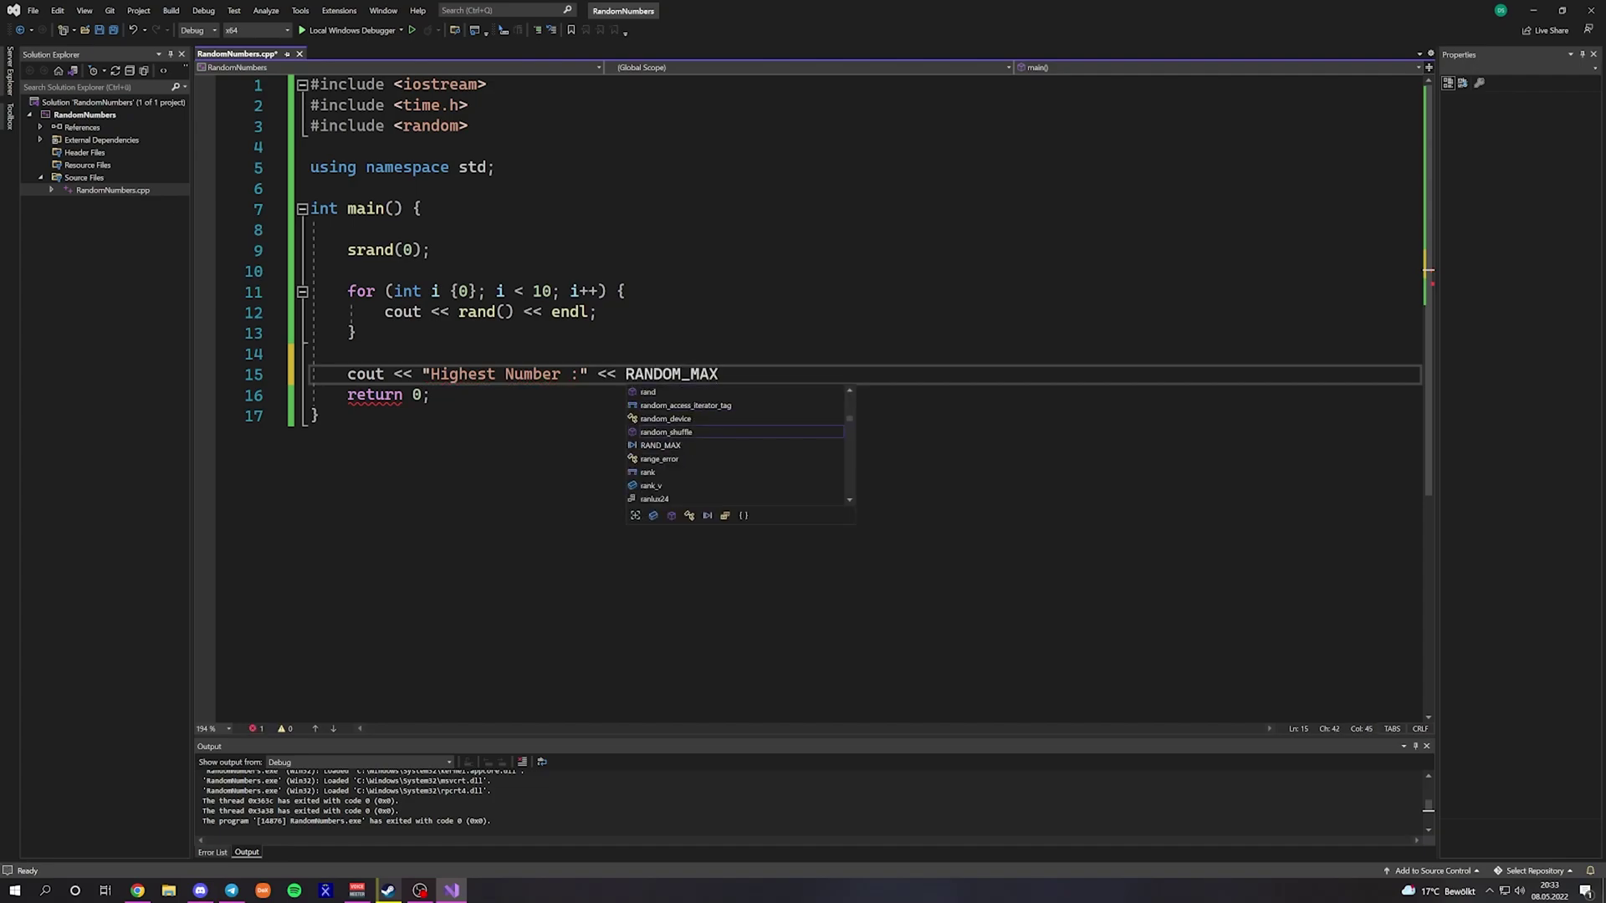
pyautogui.press('BackSpace')
pyautogui.press('BackSpace')
pyautogui.press('BackSpace')
pyautogui.press('BackSpace')
pyautogui.press('BackSpace')
pyautogui.press('BackSpace')
pyautogui.write('_')
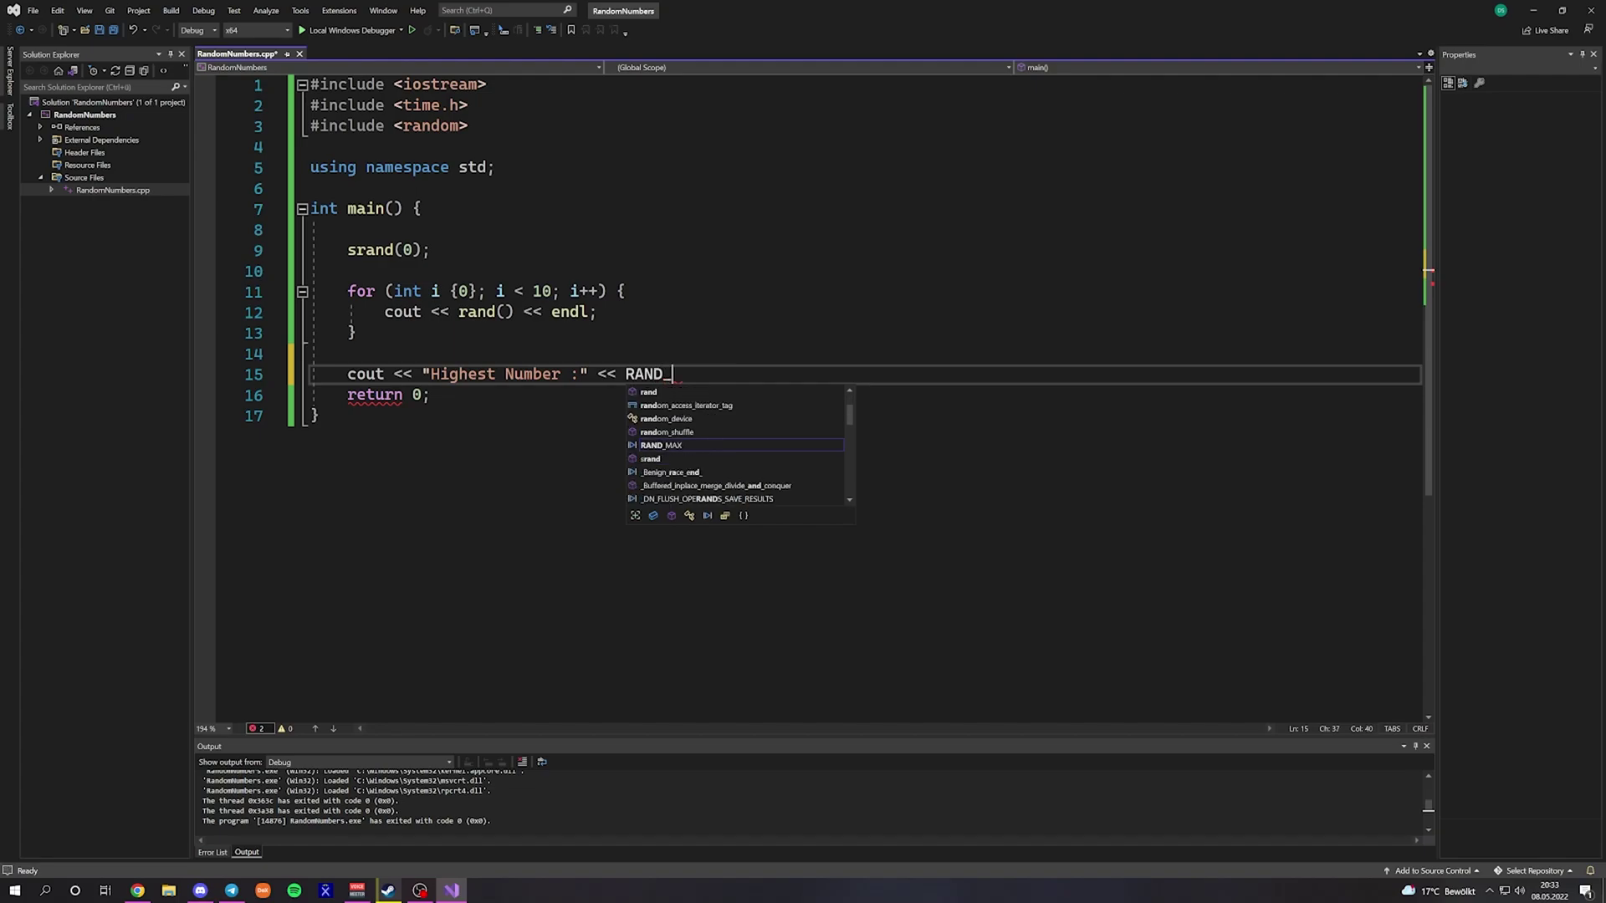
pyautogui.write('MAX << endl;')
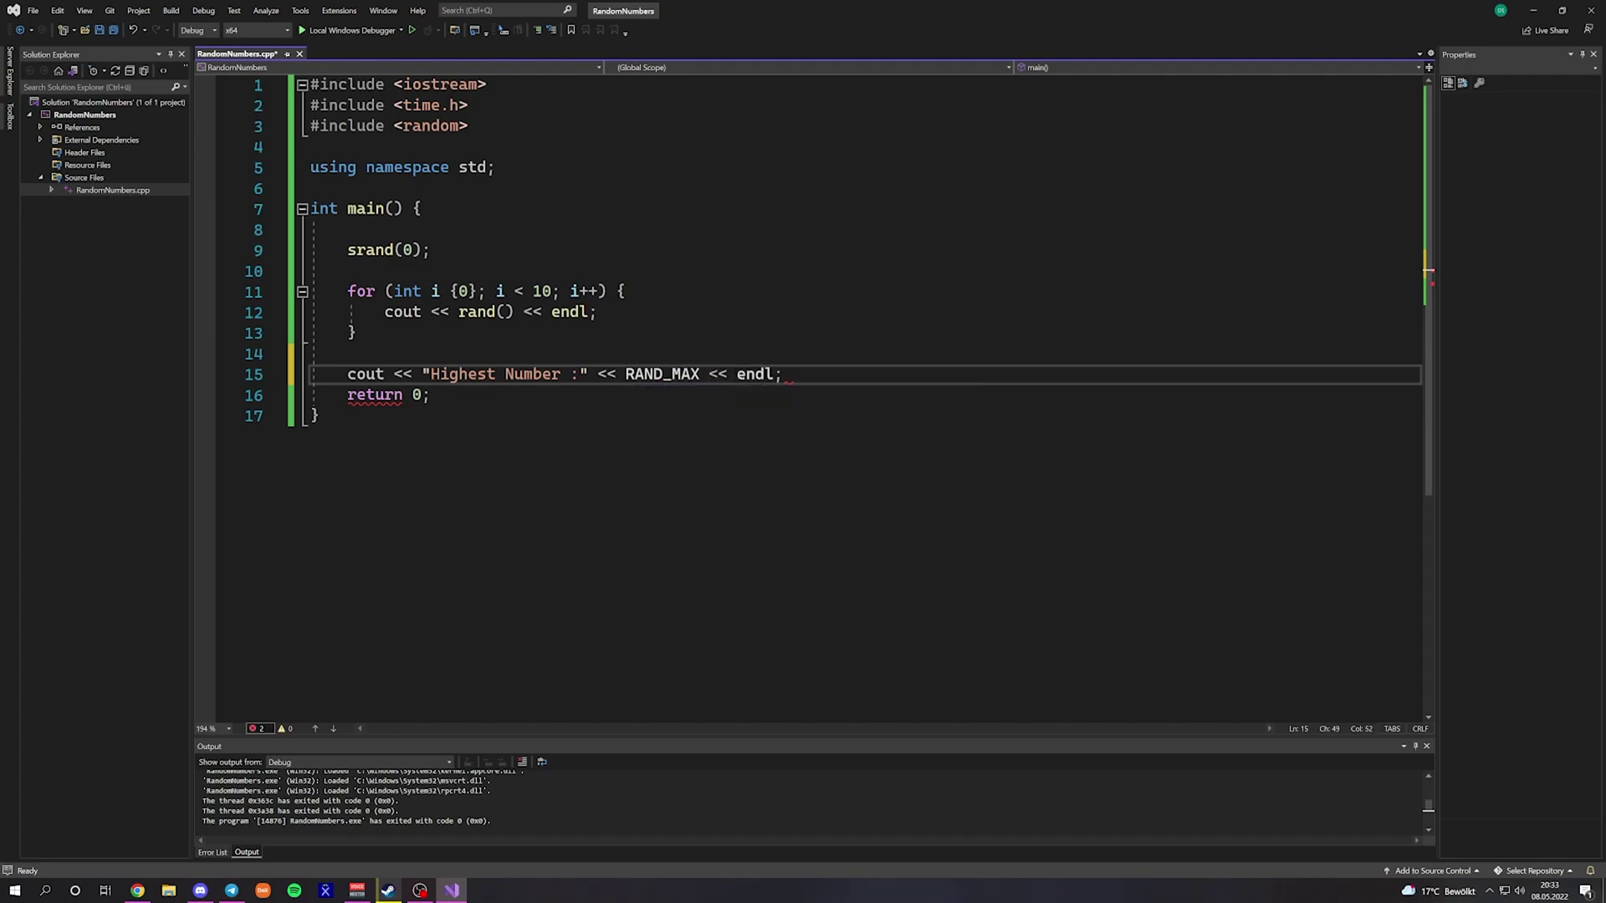
# - Run the program twice to check the Highest Number 32767 output
pyautogui.click(302, 29)
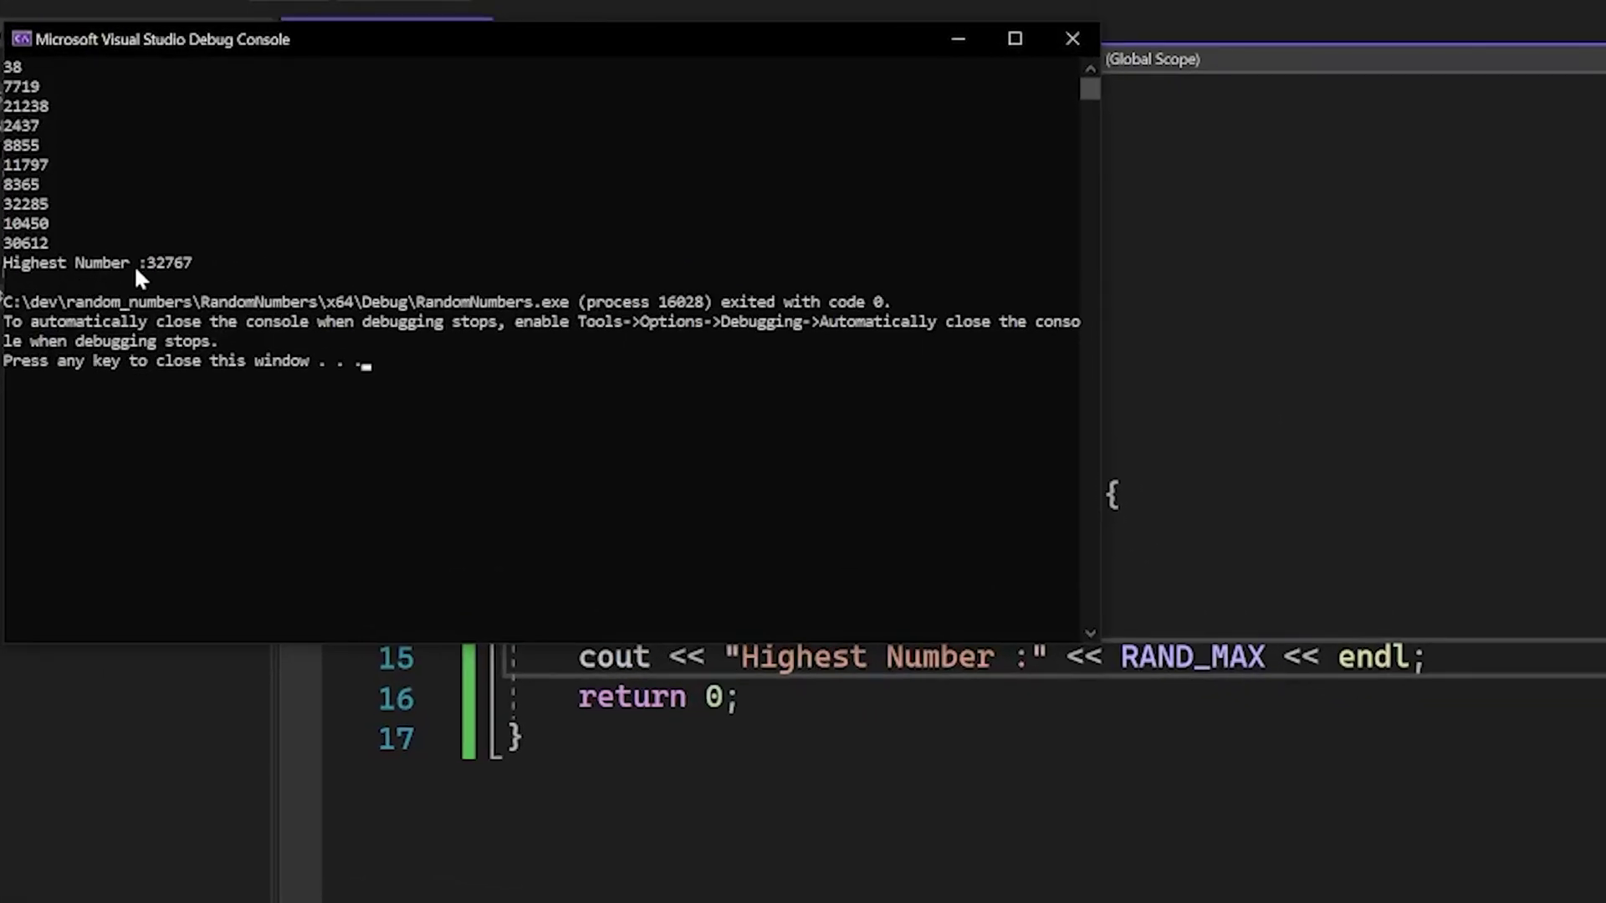
pyautogui.moveTo(144, 262); pyautogui.dragTo(193, 263)
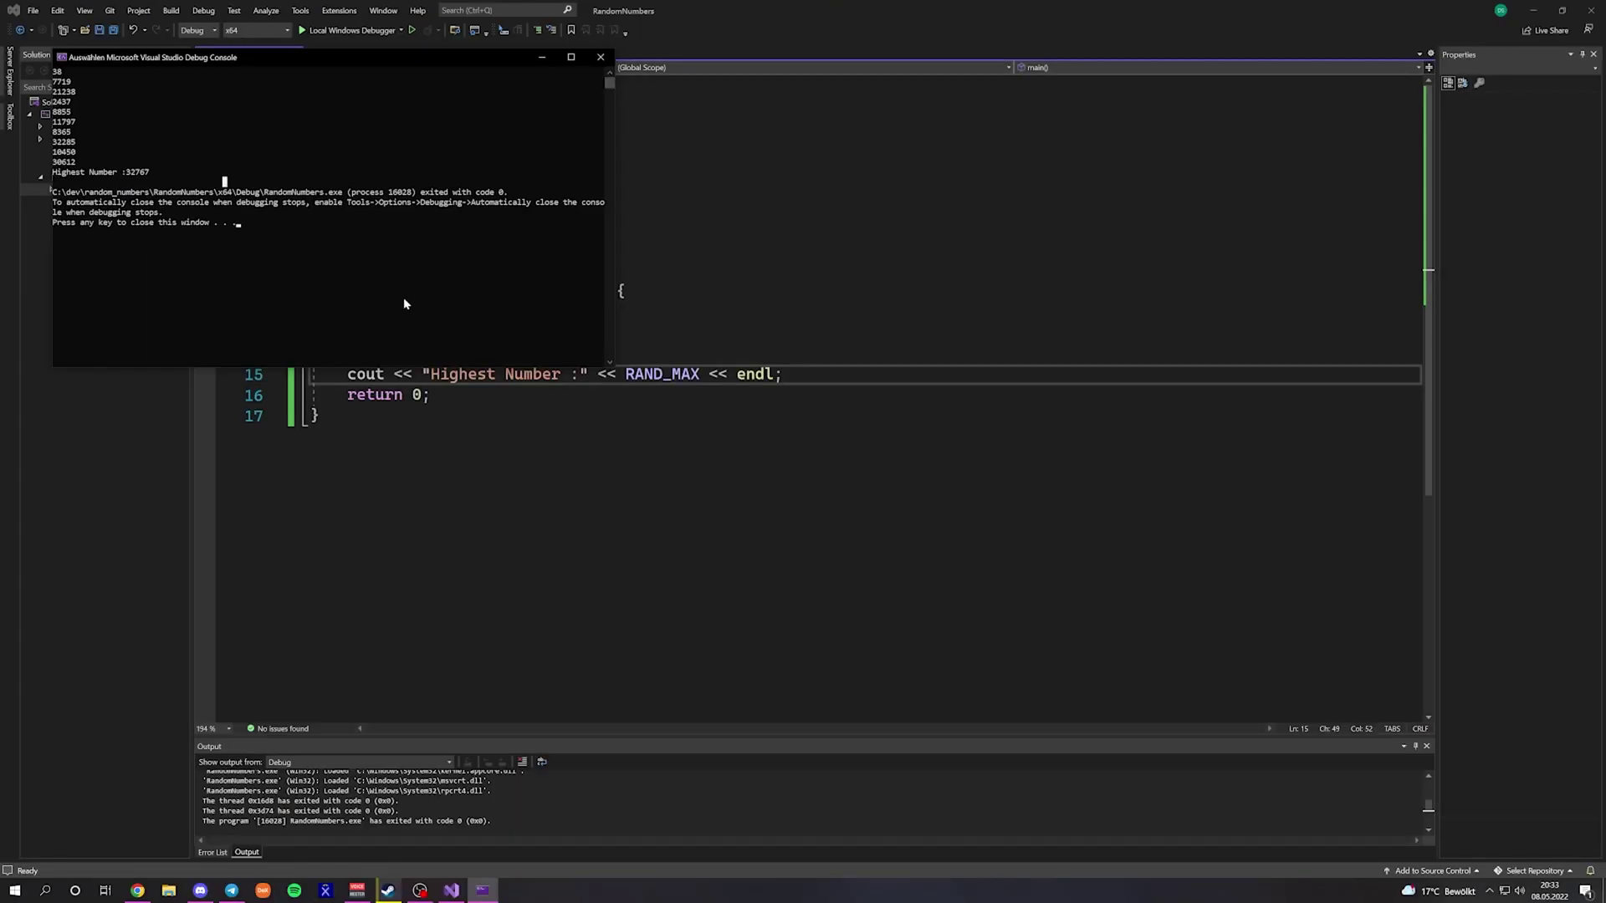
pyautogui.press('Return')
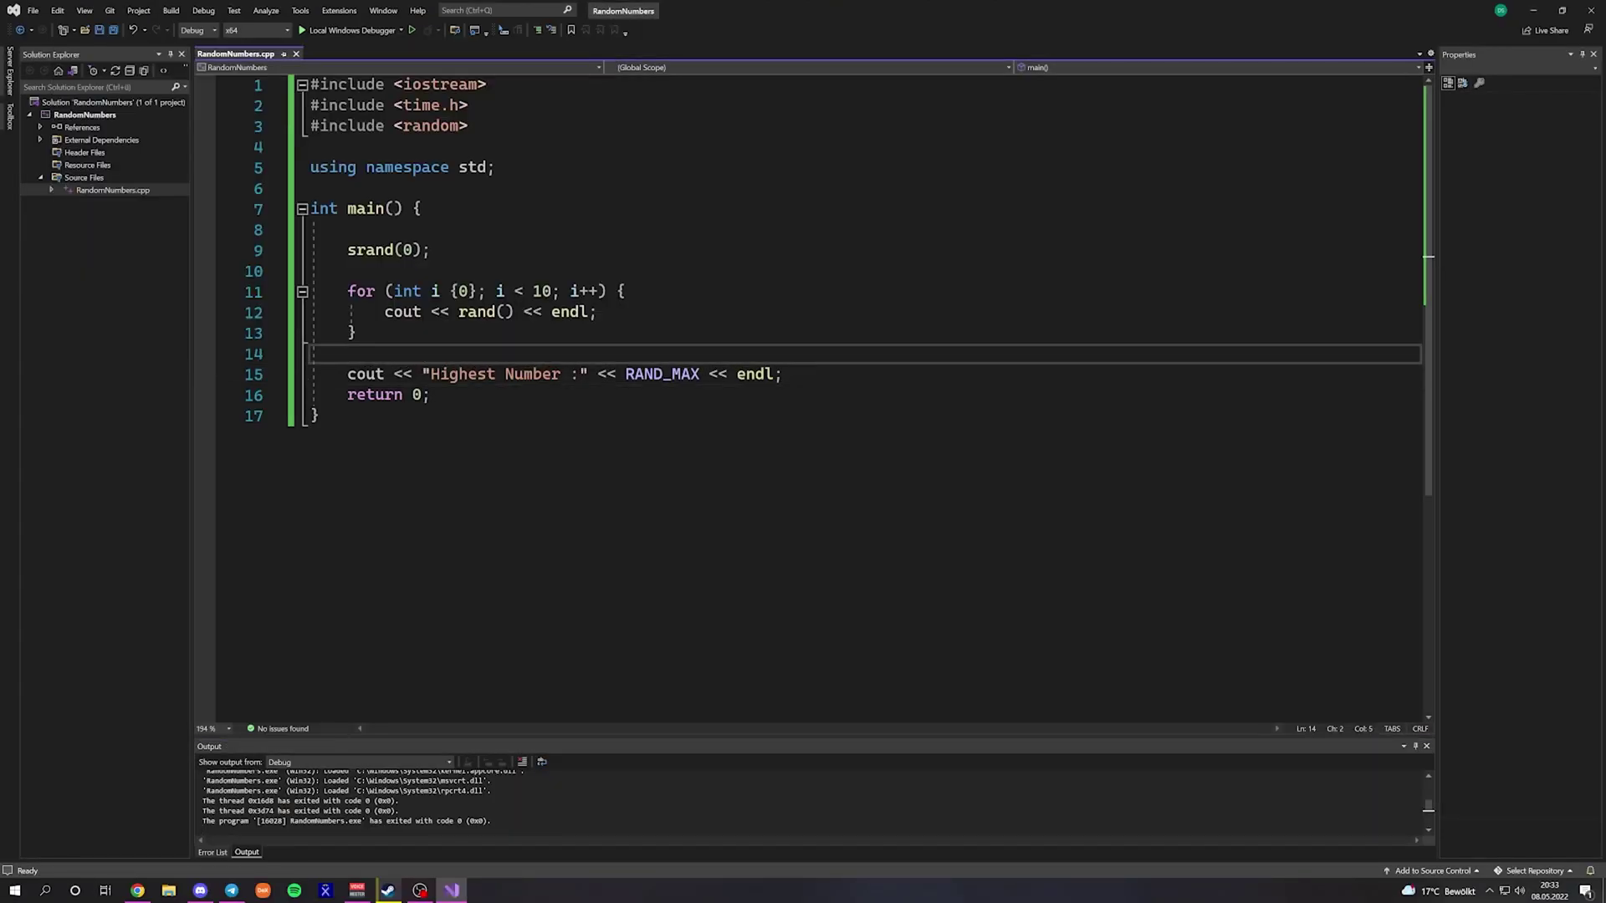
pyautogui.click(366, 32)
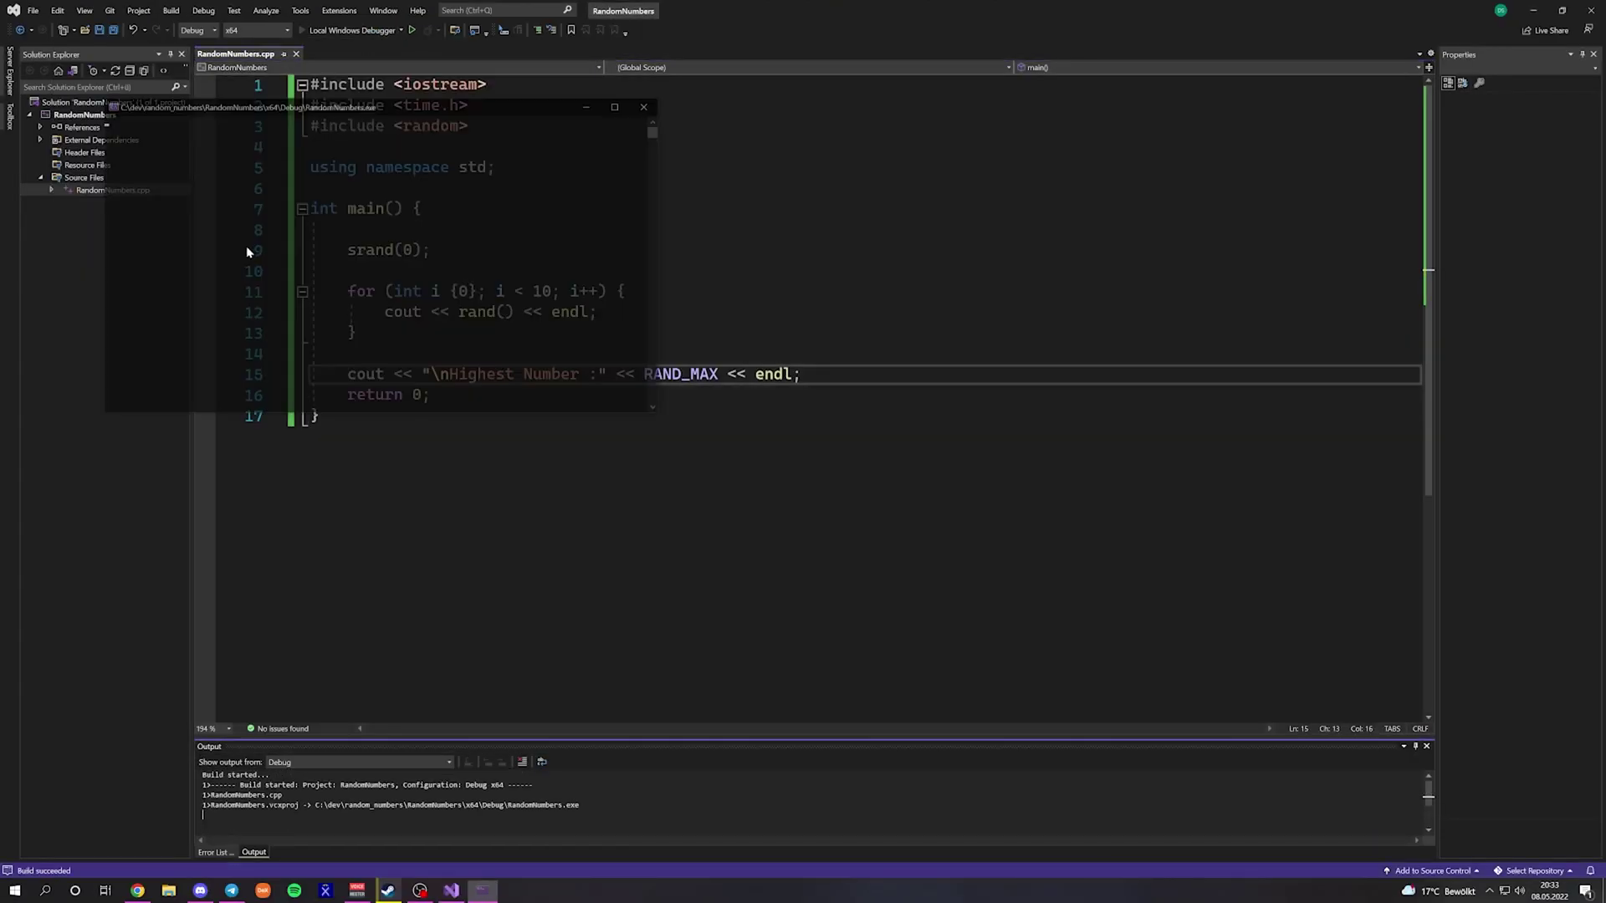
pyautogui.write('ND_MAX << endl;')
pyautogui.press('Return')
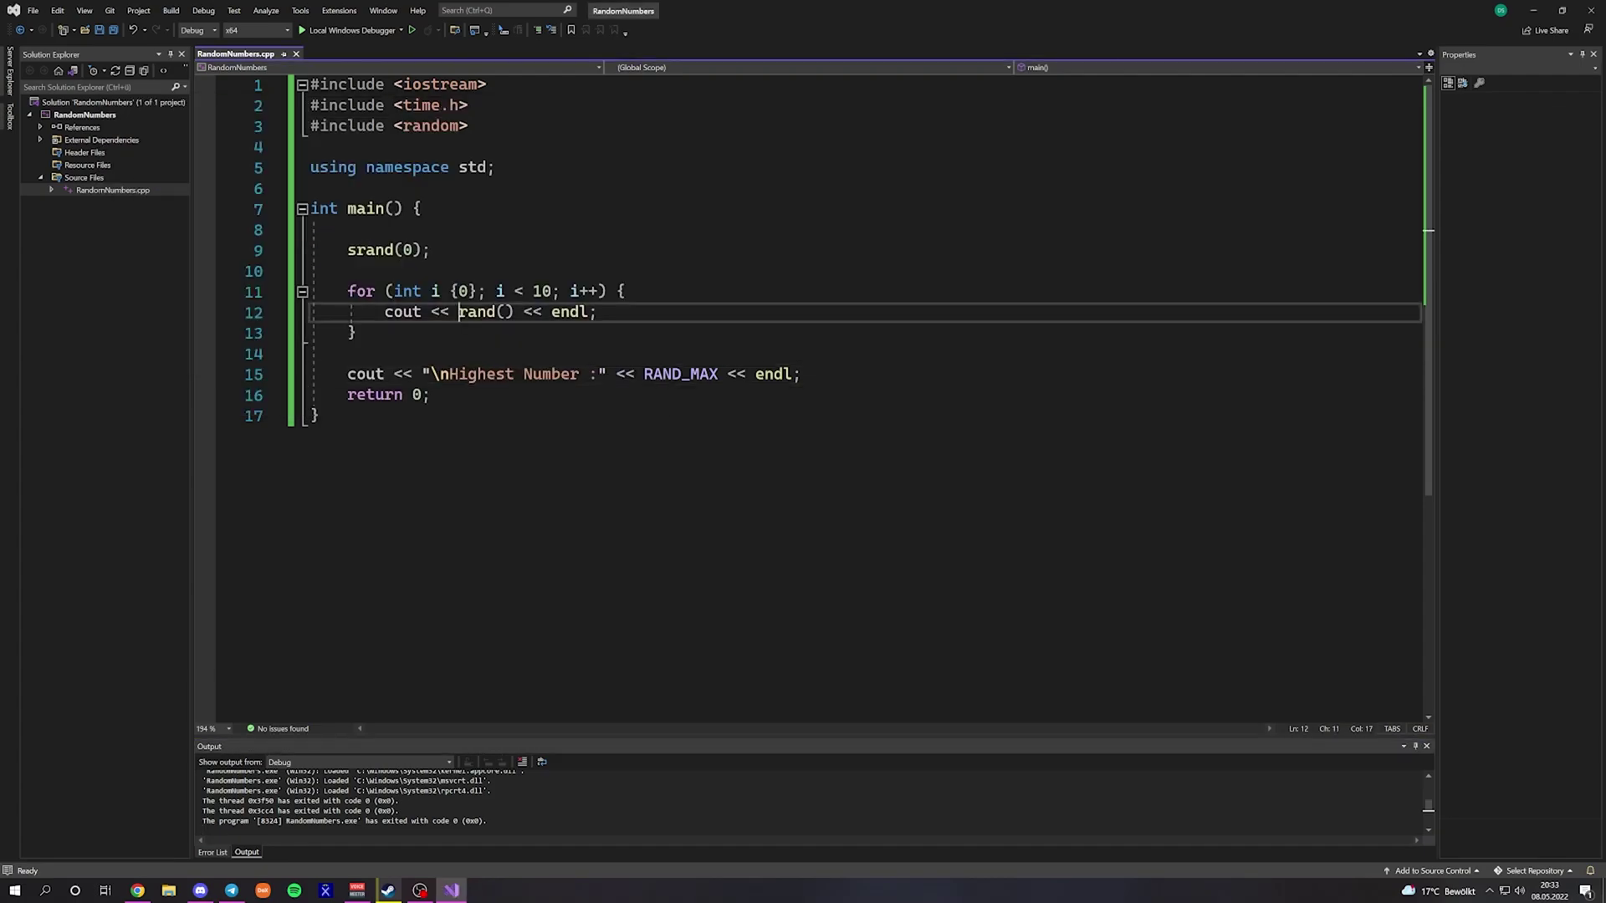
pyautogui.moveTo(597, 311); pyautogui.dragTo(357, 333)
# - Rerun several times, confirming each run starts 38, 7719, 21238 under srand(0)
pyautogui.click(428, 250)
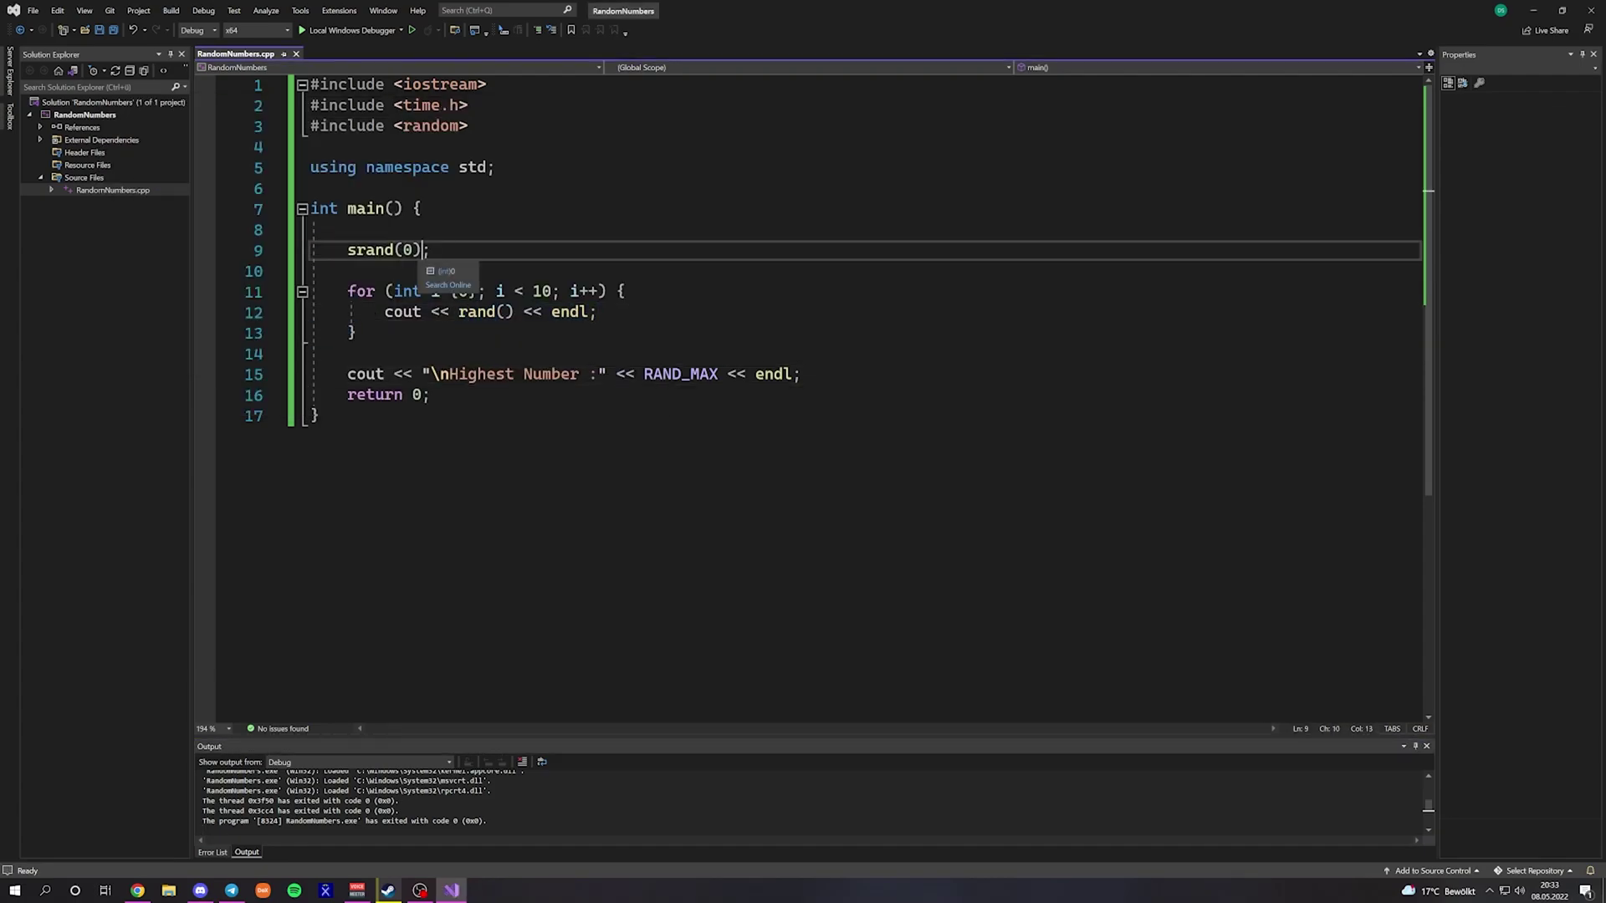
pyautogui.click(349, 31)
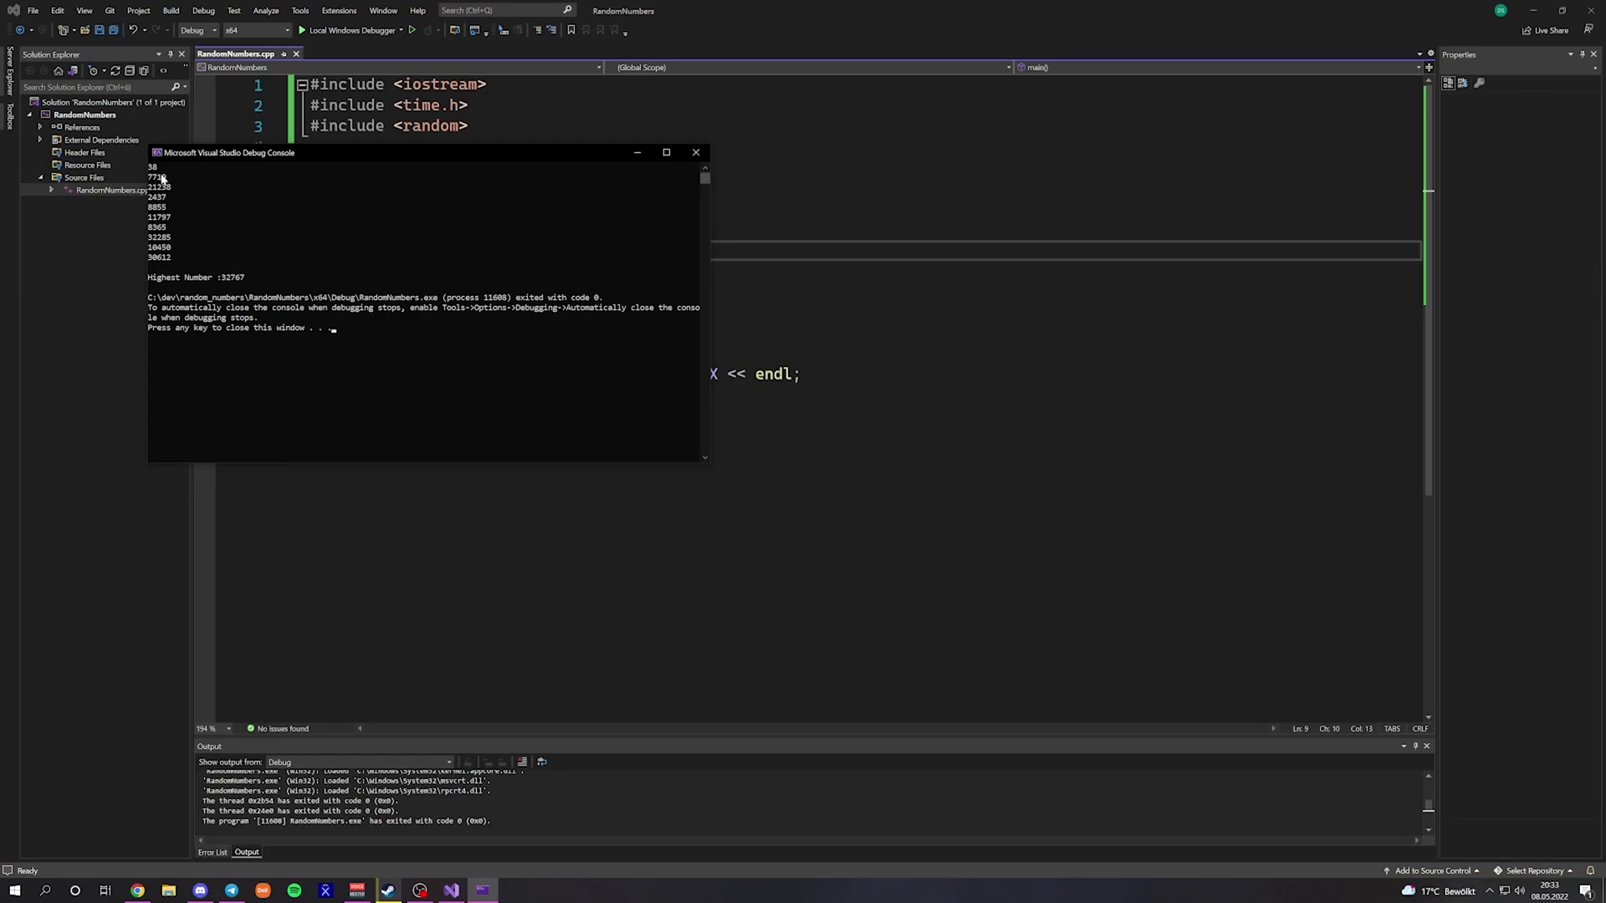
pyautogui.moveTo(151, 169); pyautogui.dragTo(156, 171)
pyautogui.click(695, 151)
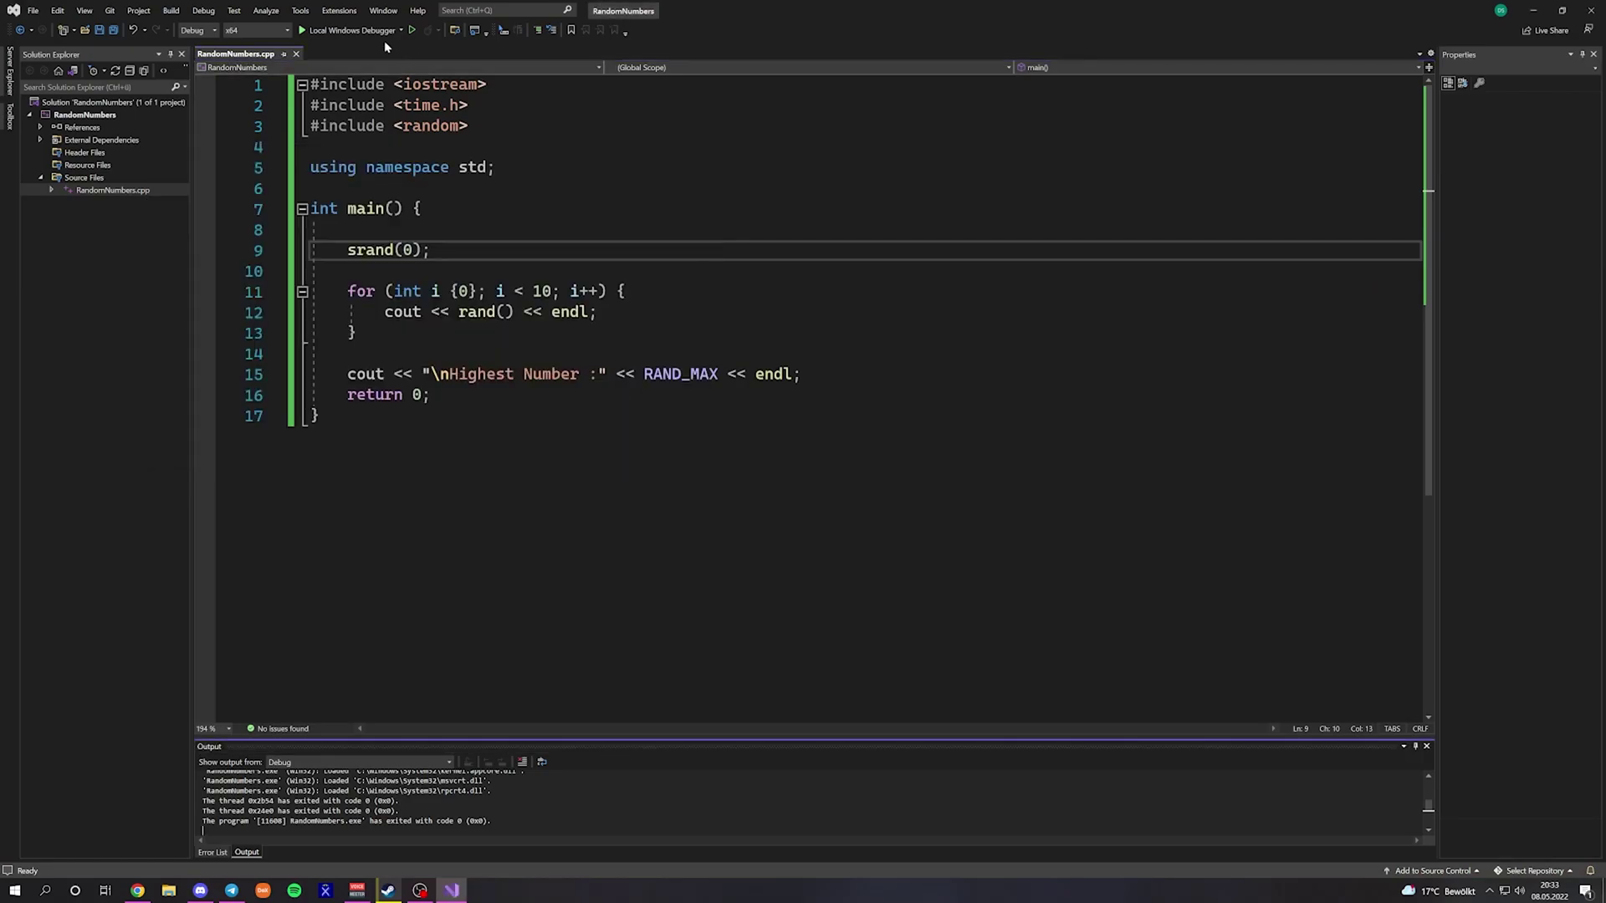
pyautogui.click(411, 30)
pyautogui.click(357, 47)
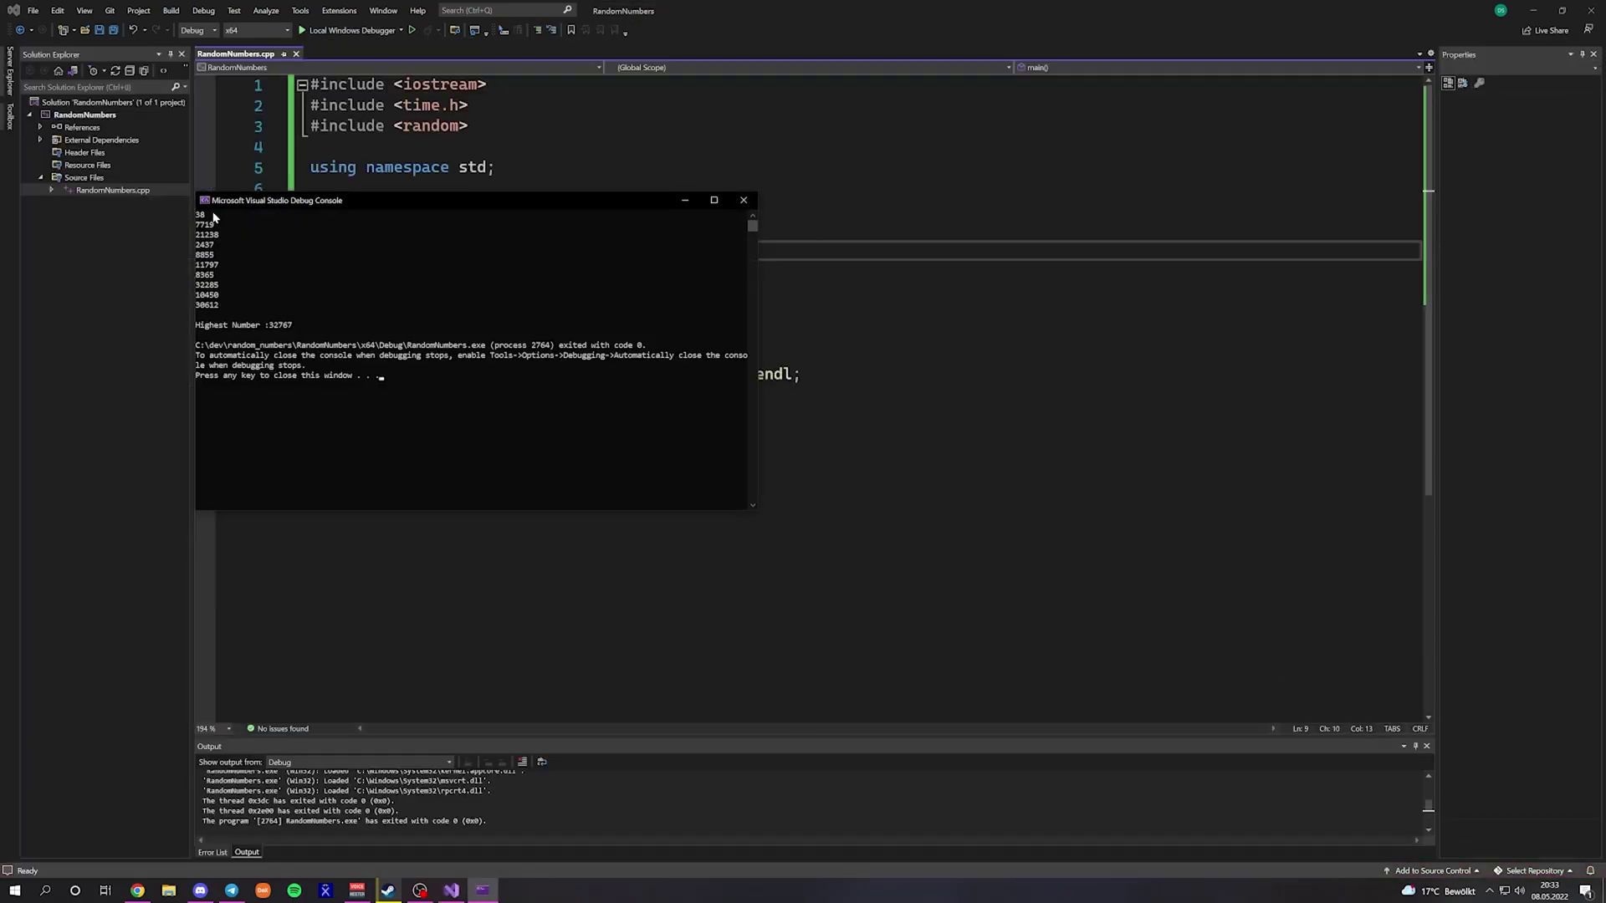
pyautogui.moveTo(199, 216); pyautogui.dragTo(201, 224)
pyautogui.click(743, 201)
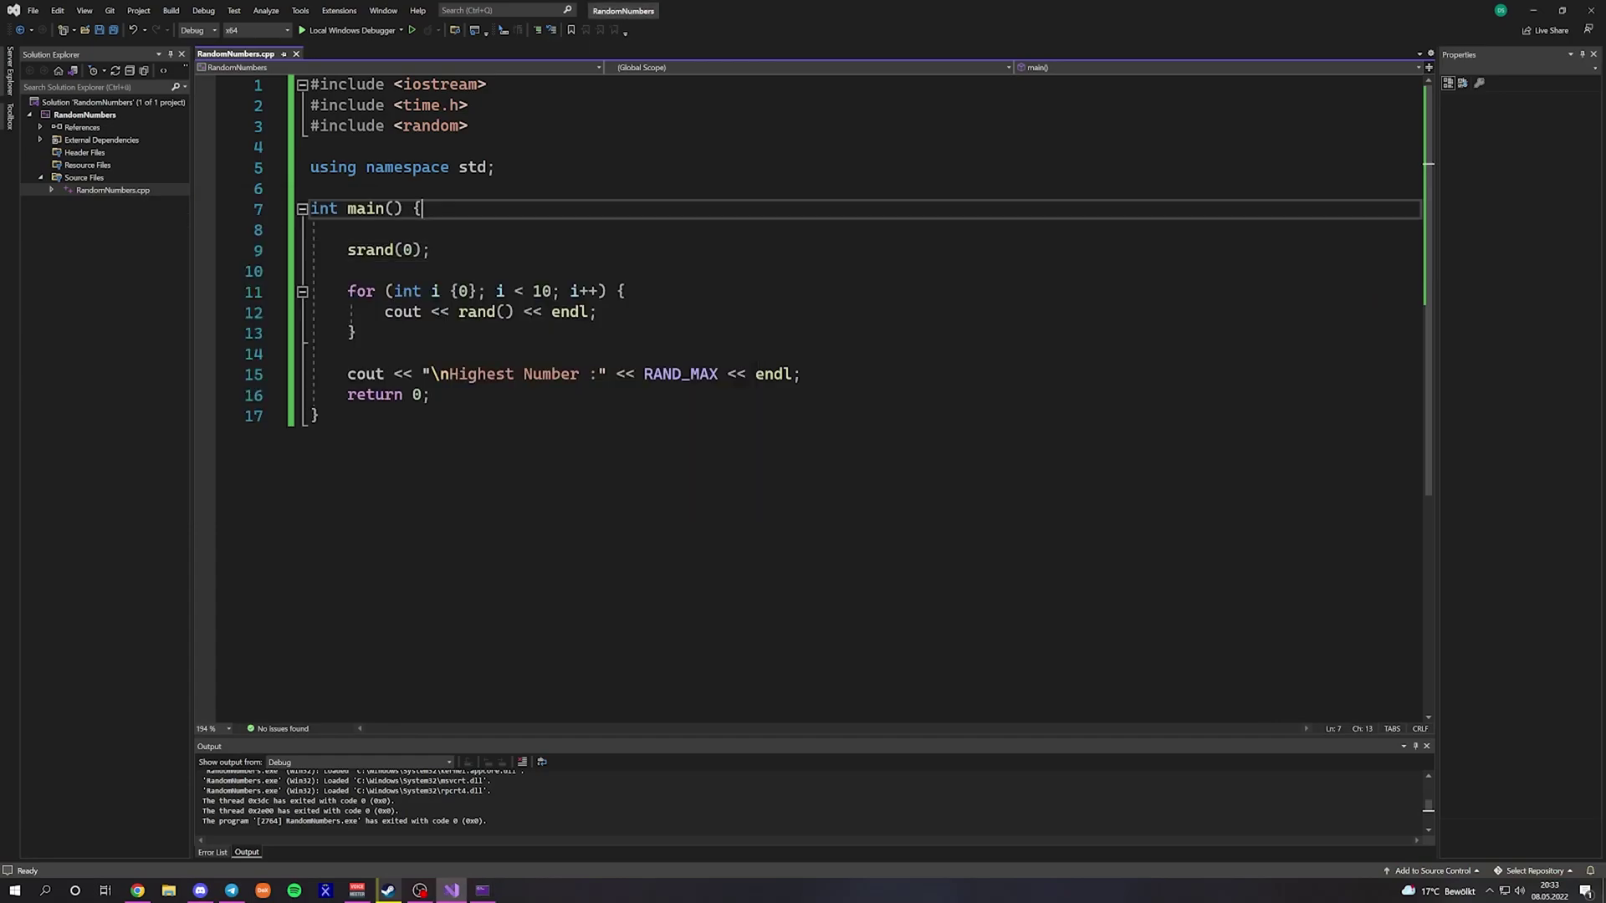
pyautogui.moveTo(347, 251); pyautogui.dragTo(414, 250)
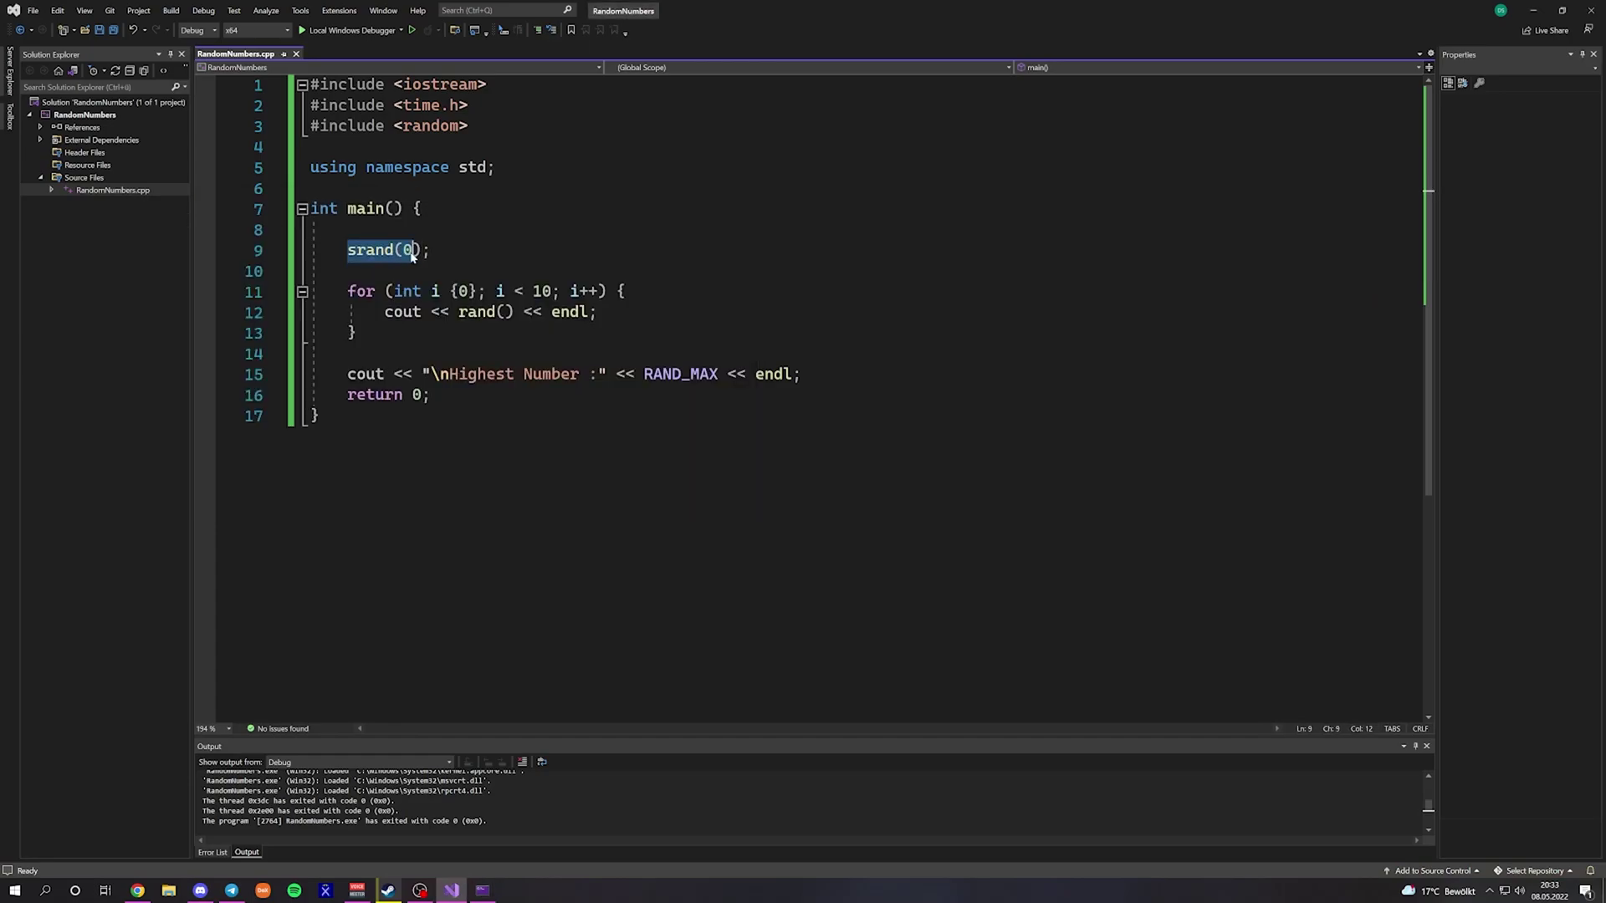
pyautogui.hotkey('ctrl', 'F5')
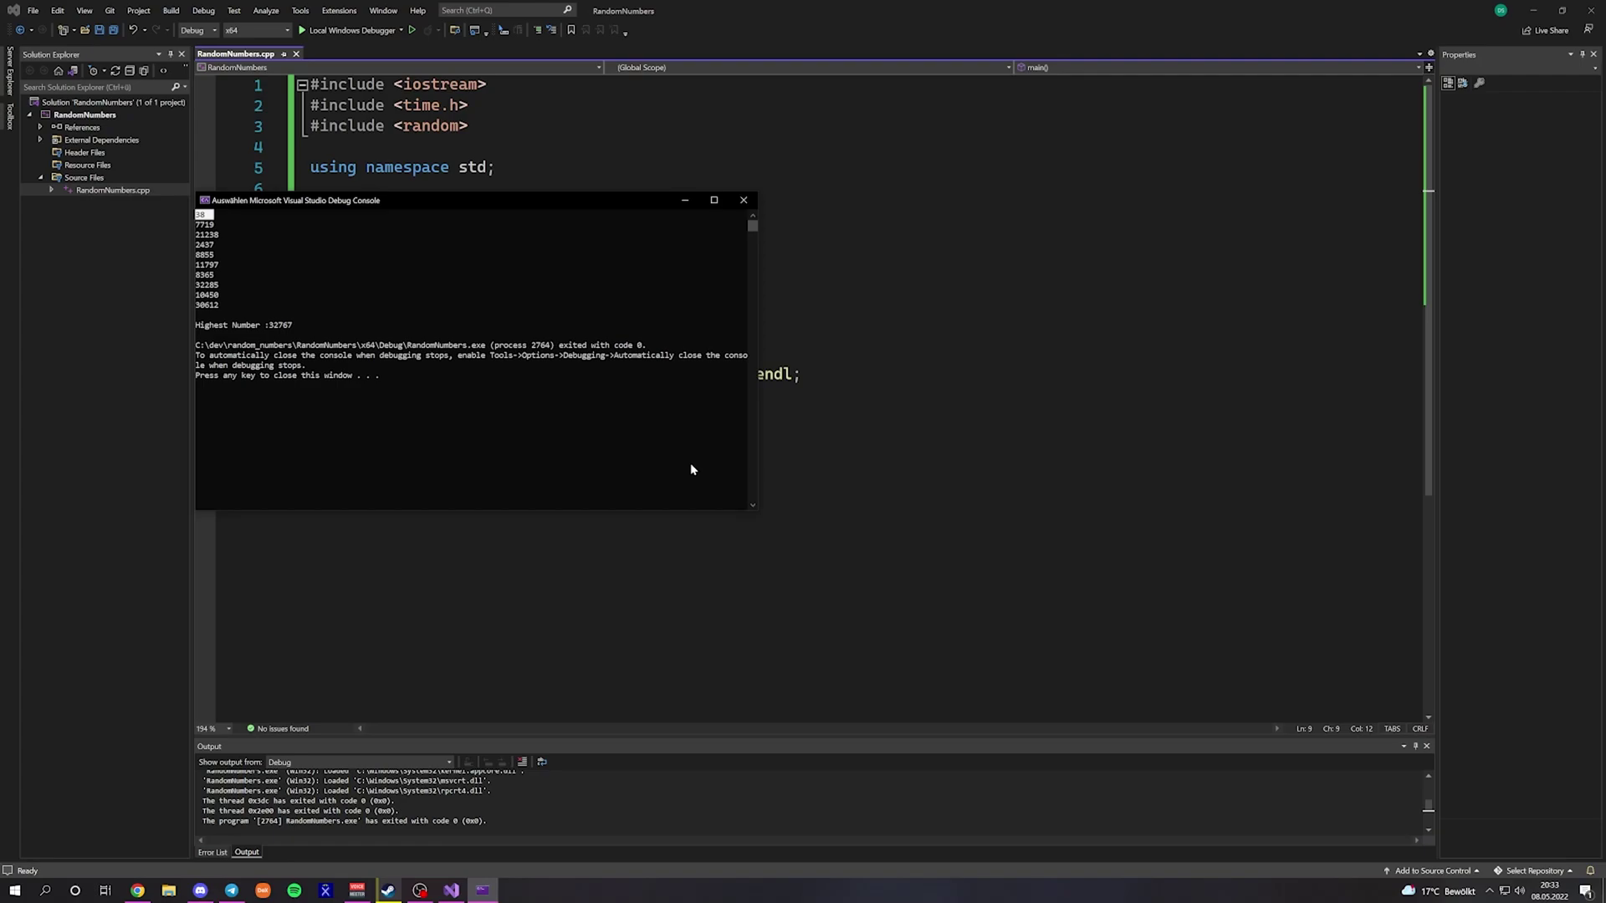
# - Replace srand(0) with srand(time(NULL))
pyautogui.click(742, 202)
pyautogui.click(408, 254)
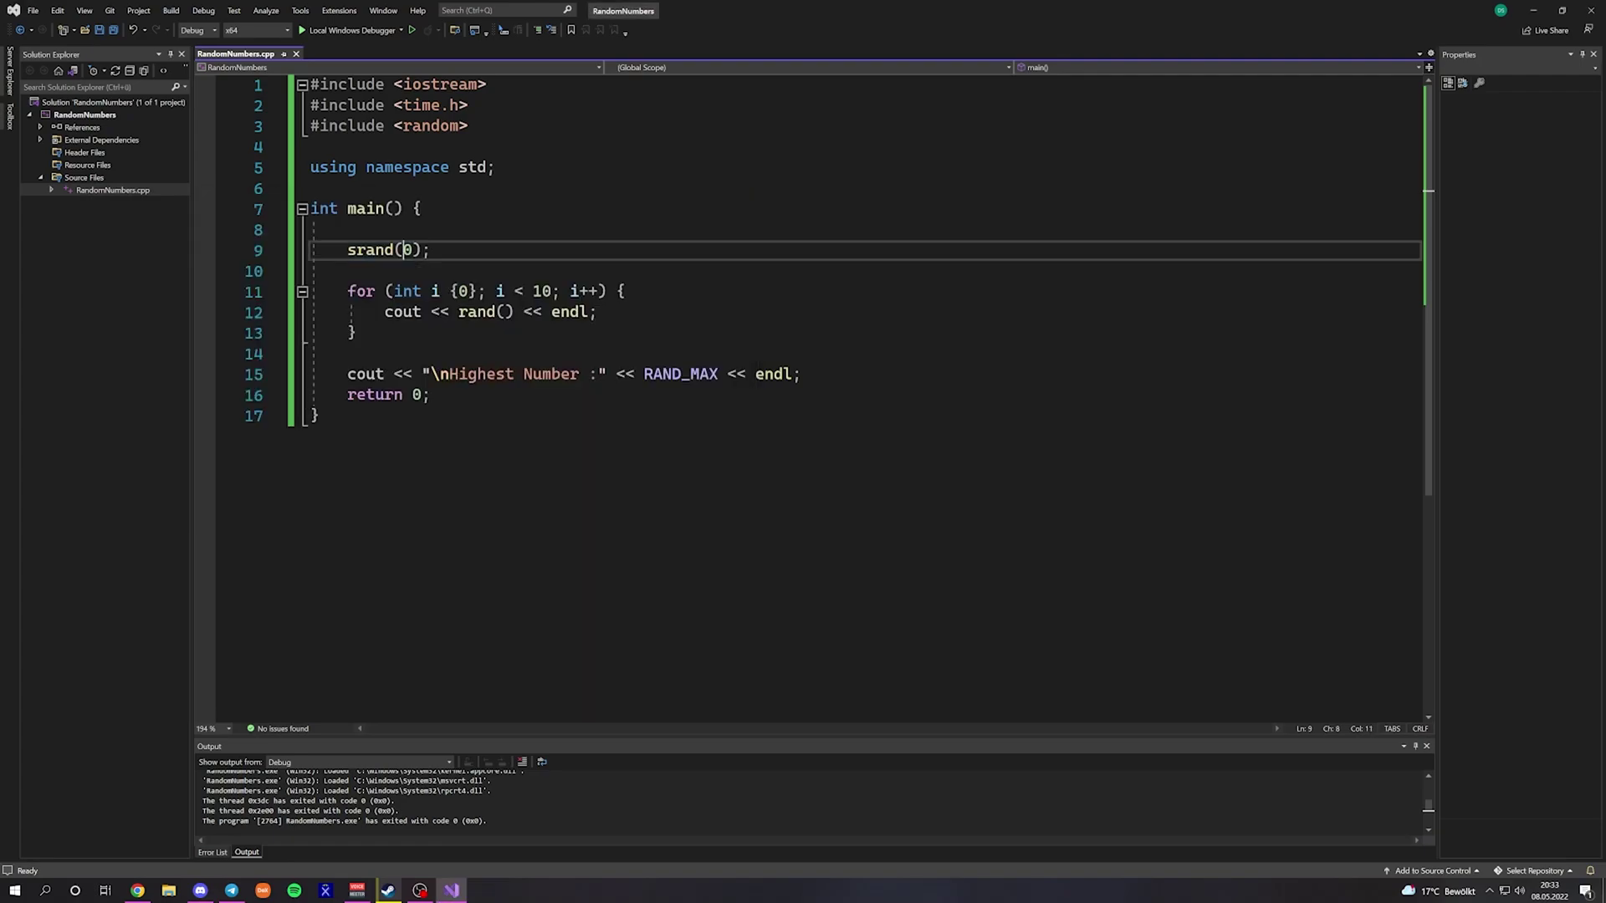
pyautogui.press('Down')
pyautogui.press('Up')
pyautogui.press('Delete')
pyautogui.write('time')
pyautogui.write('(NULL')
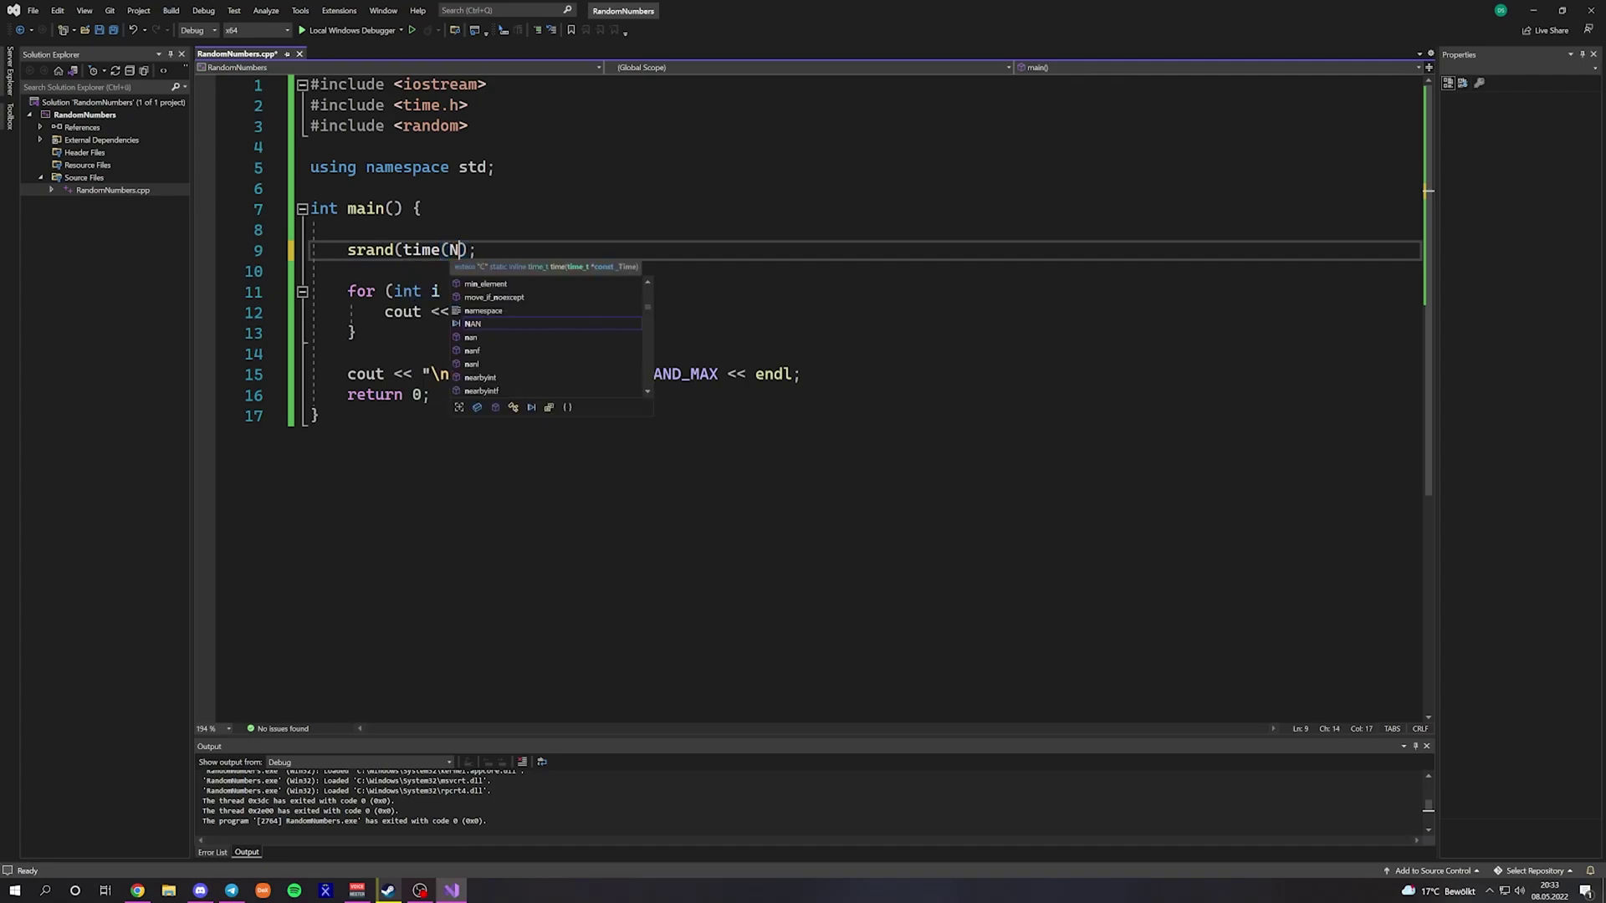
pyautogui.write(')')
pyautogui.press('Escape')
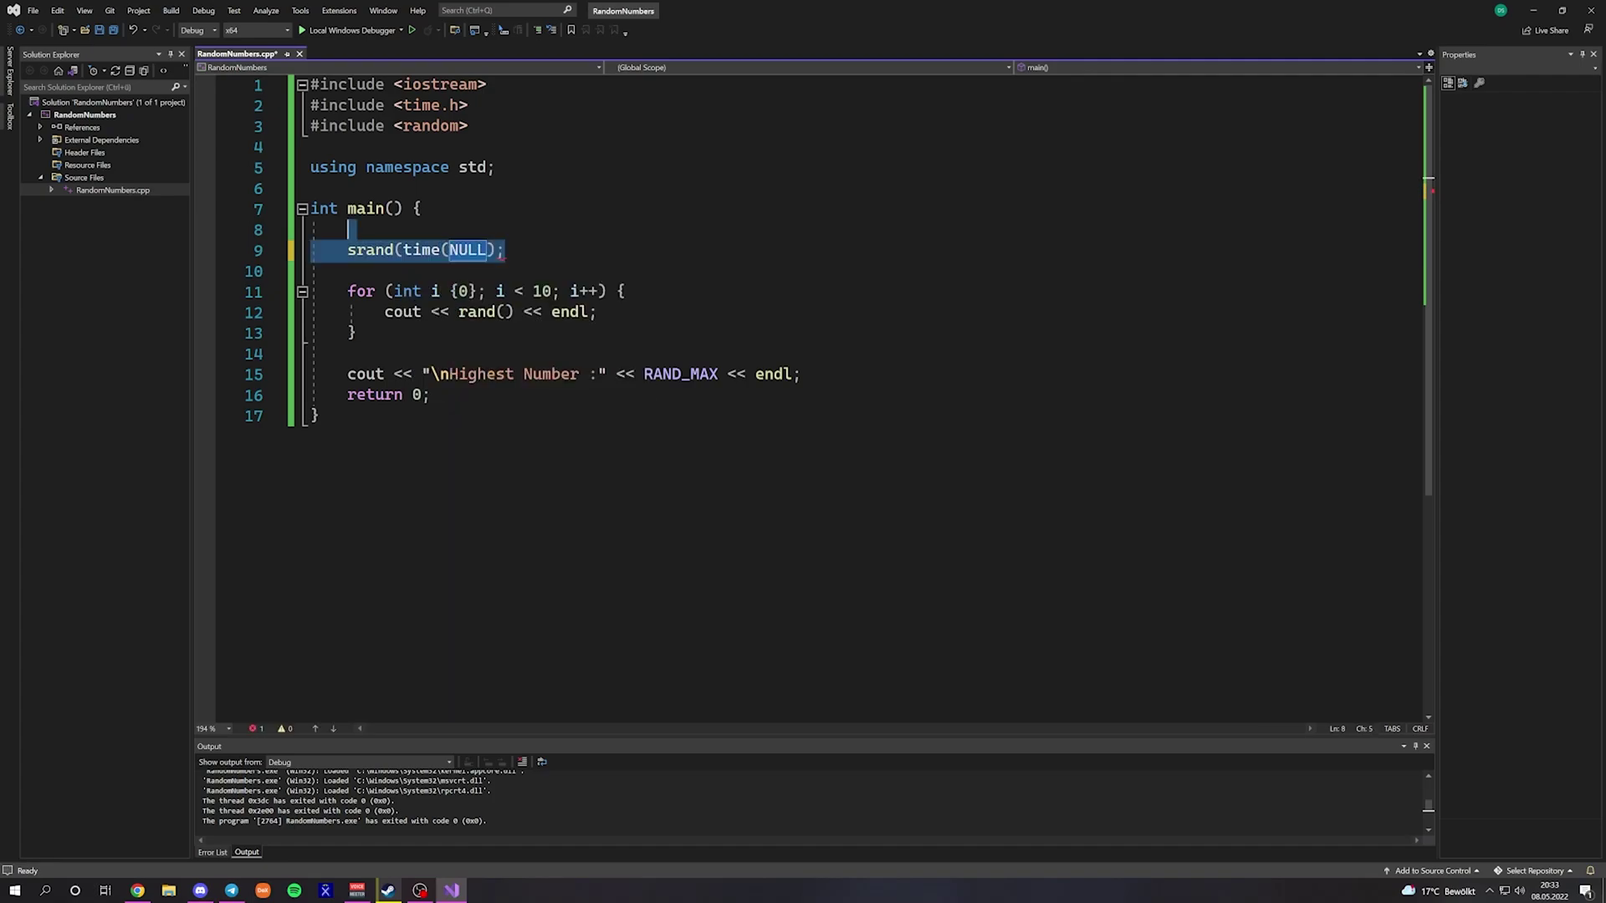
pyautogui.click(402, 85)
# - Decline the build-errors prompt, add the missing ')' after NULL, and rerun
pyautogui.click(370, 28)
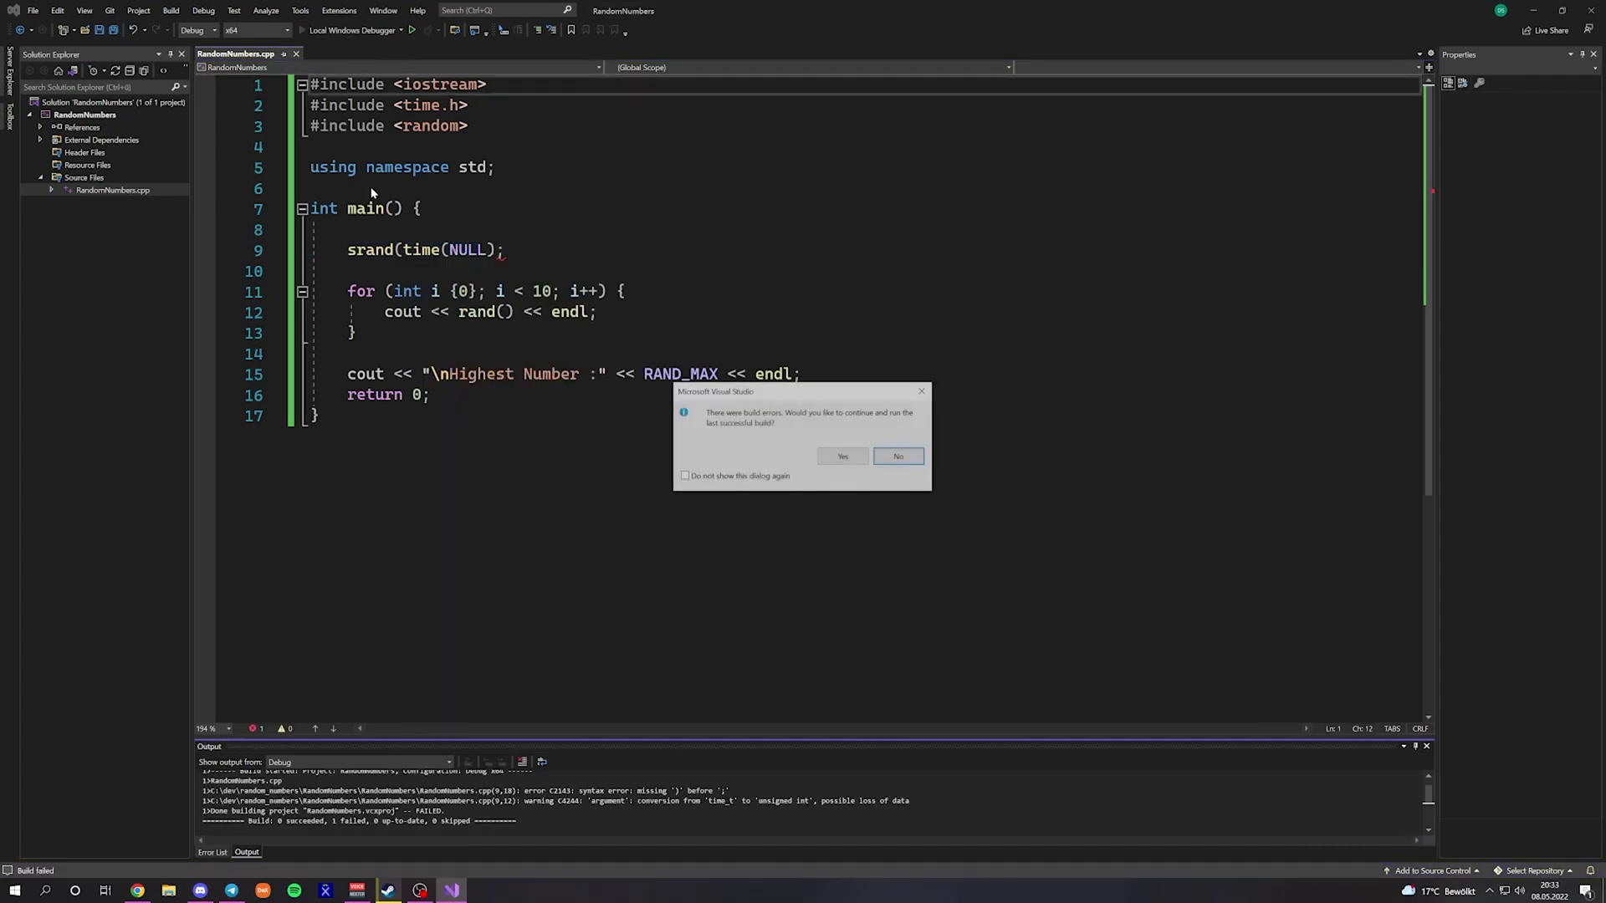
pyautogui.click(900, 456)
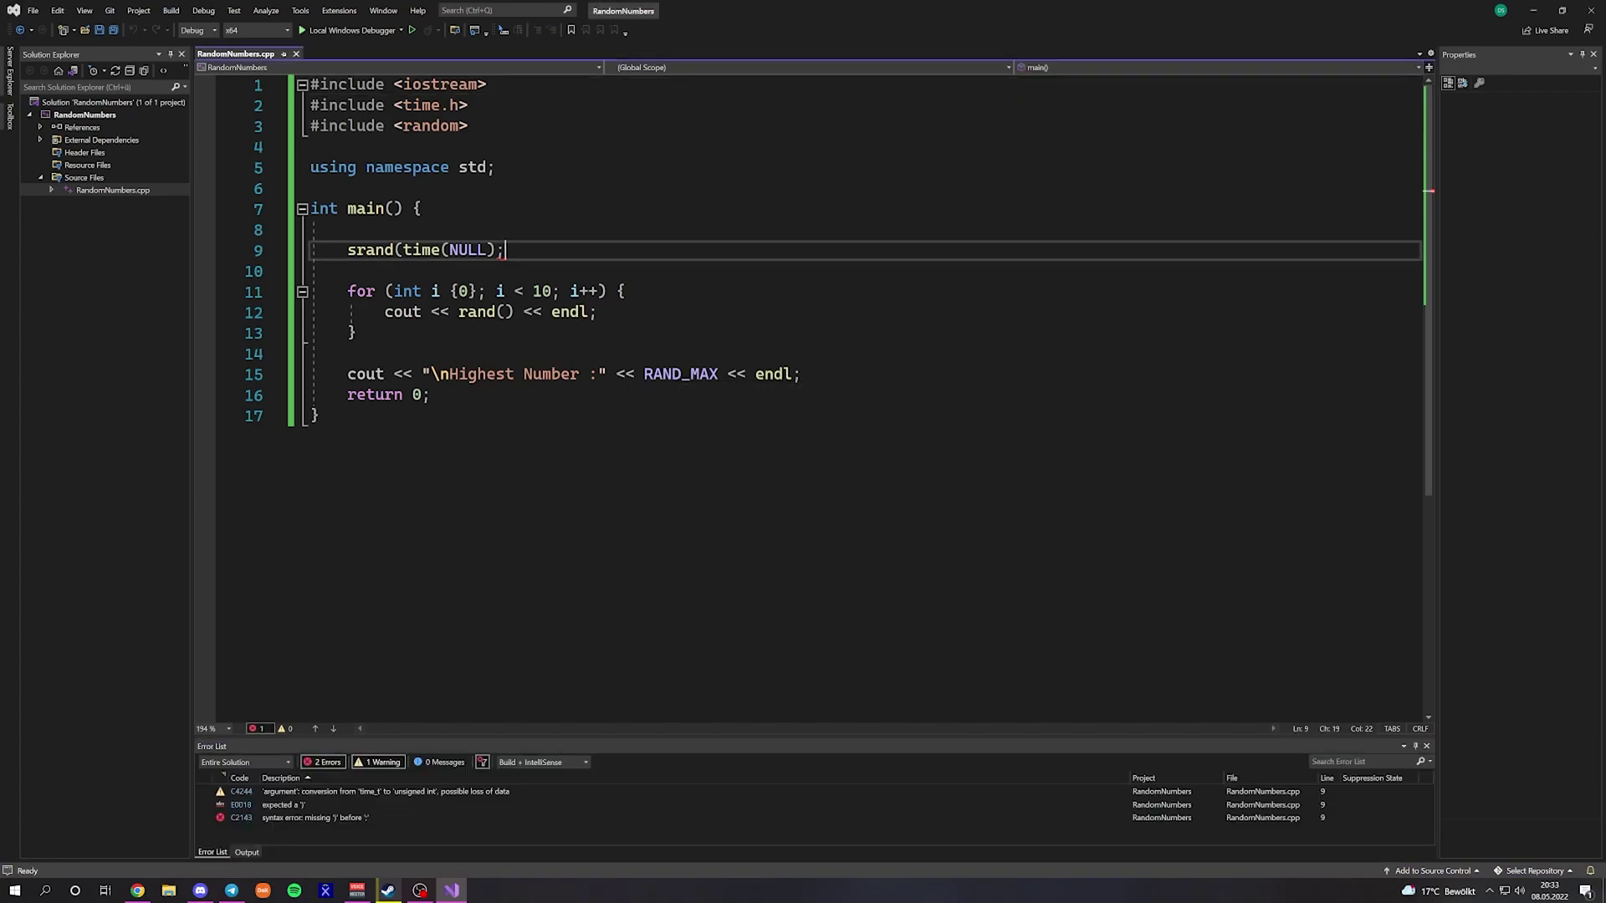
pyautogui.doubleClick(467, 250)
pyautogui.write(')')
pyautogui.click(352, 30)
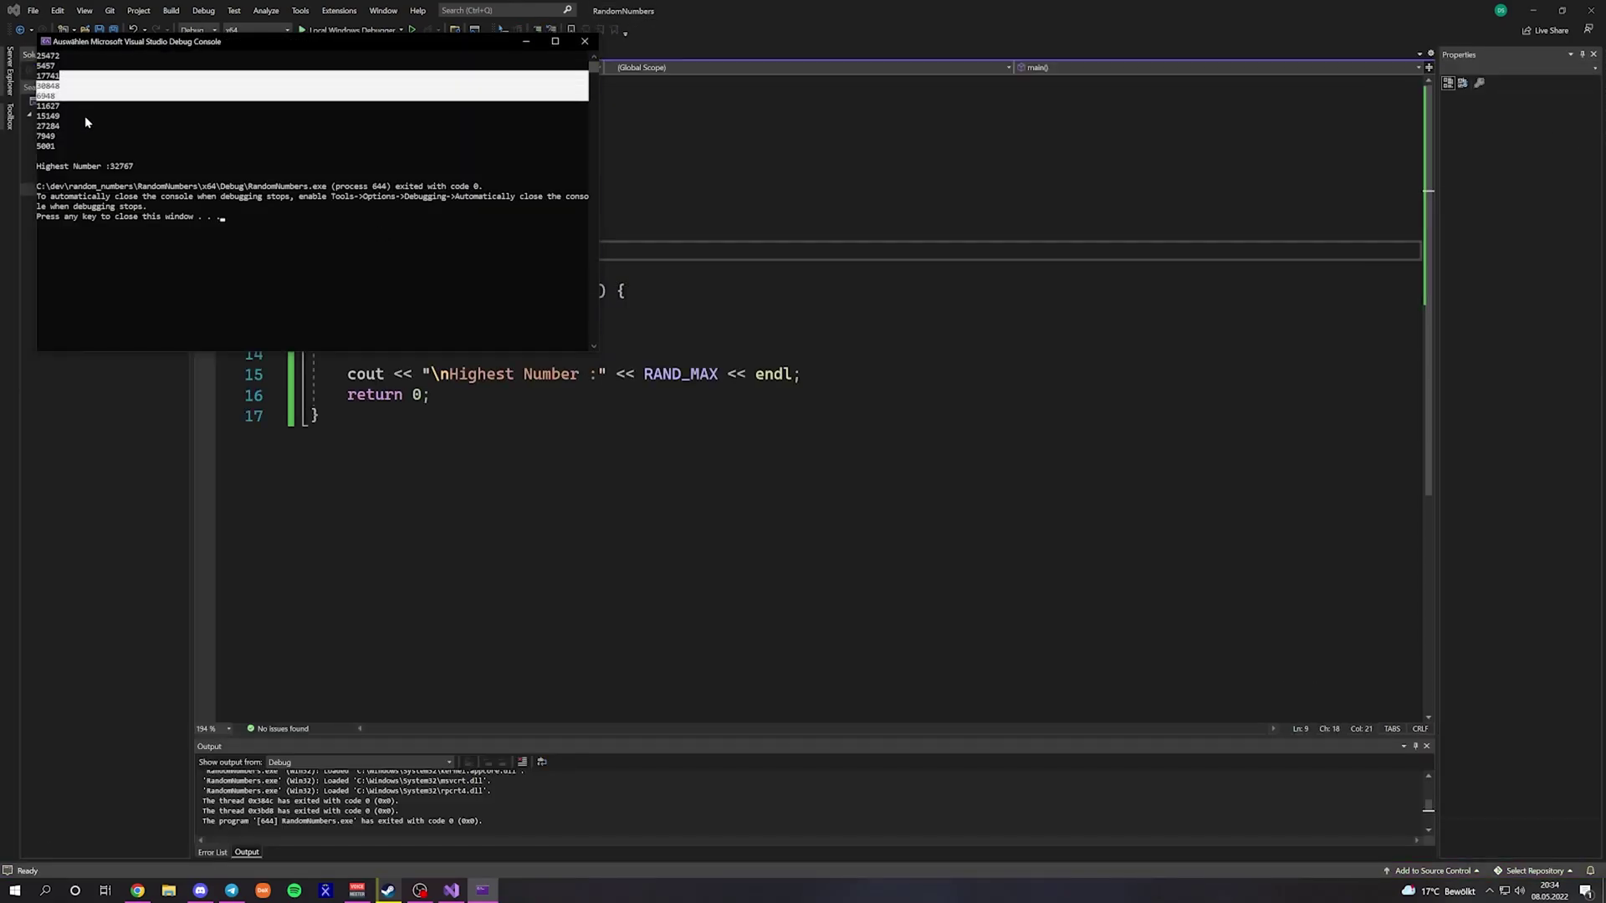
# - Run the time-seeded program twice more, getting sequences starting 25685 and 25512
pyautogui.press('Return')
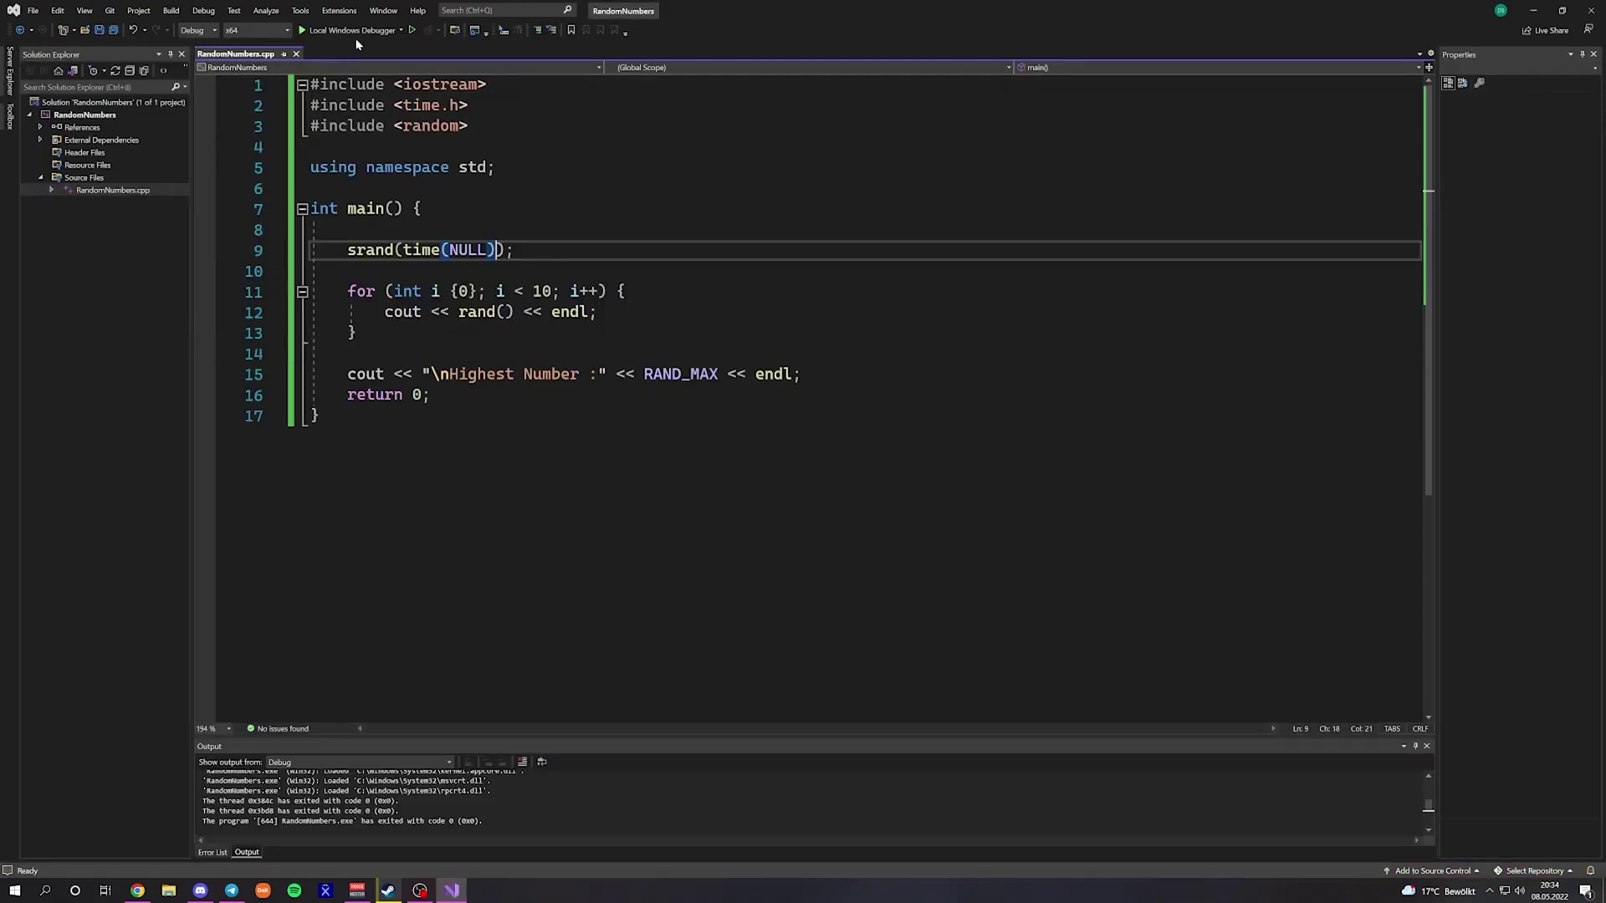
pyautogui.click(402, 29)
pyautogui.click(358, 46)
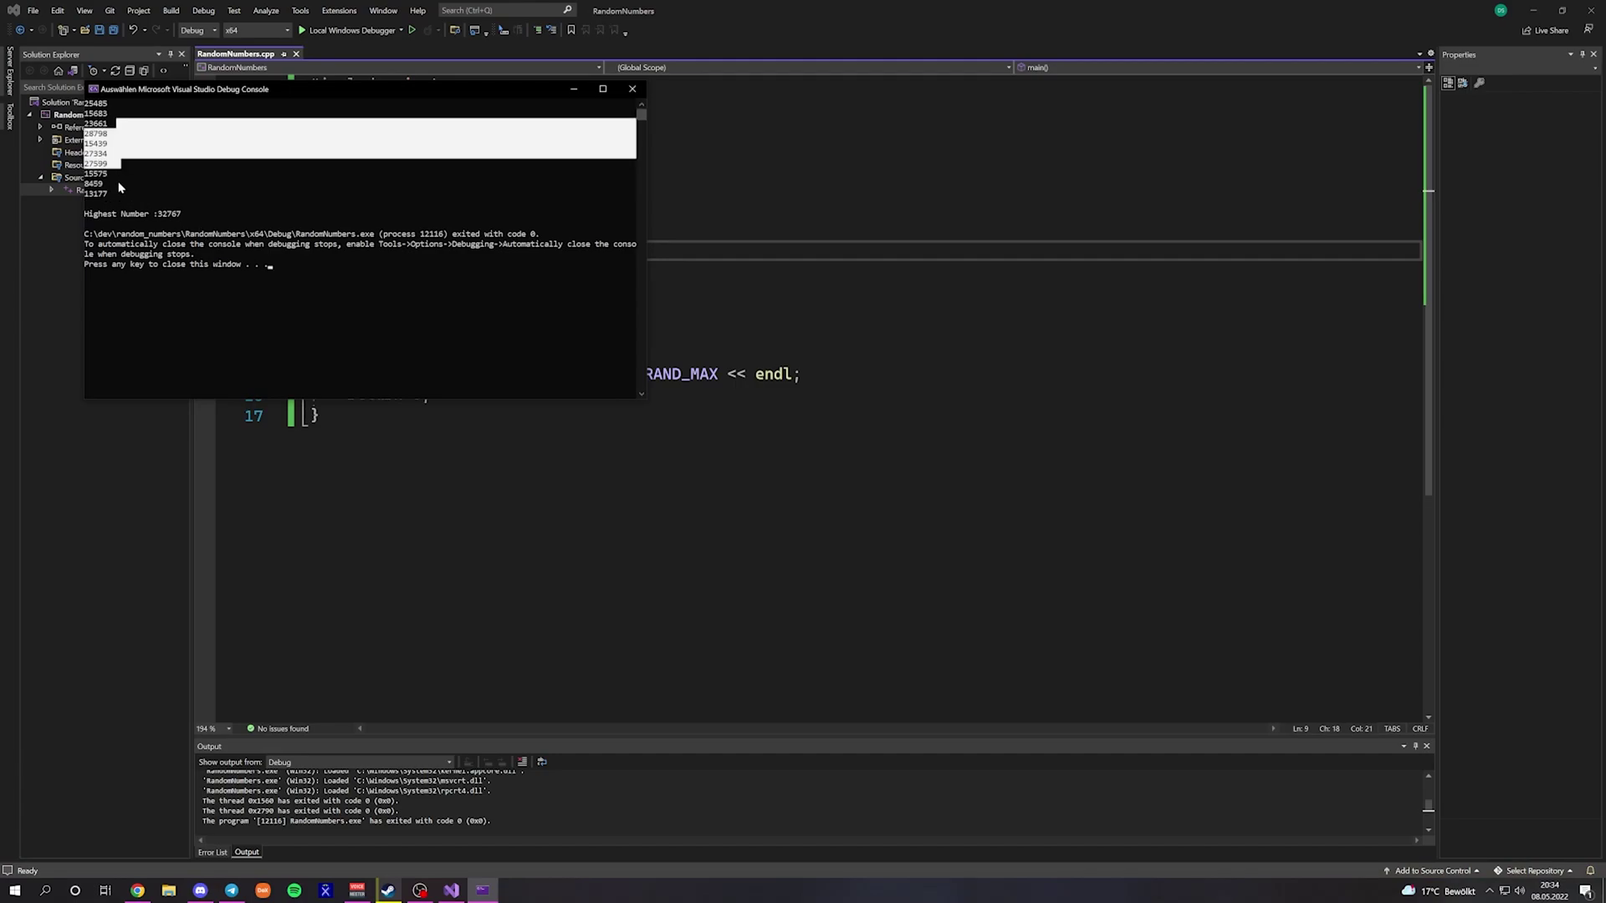
pyautogui.press('F5')
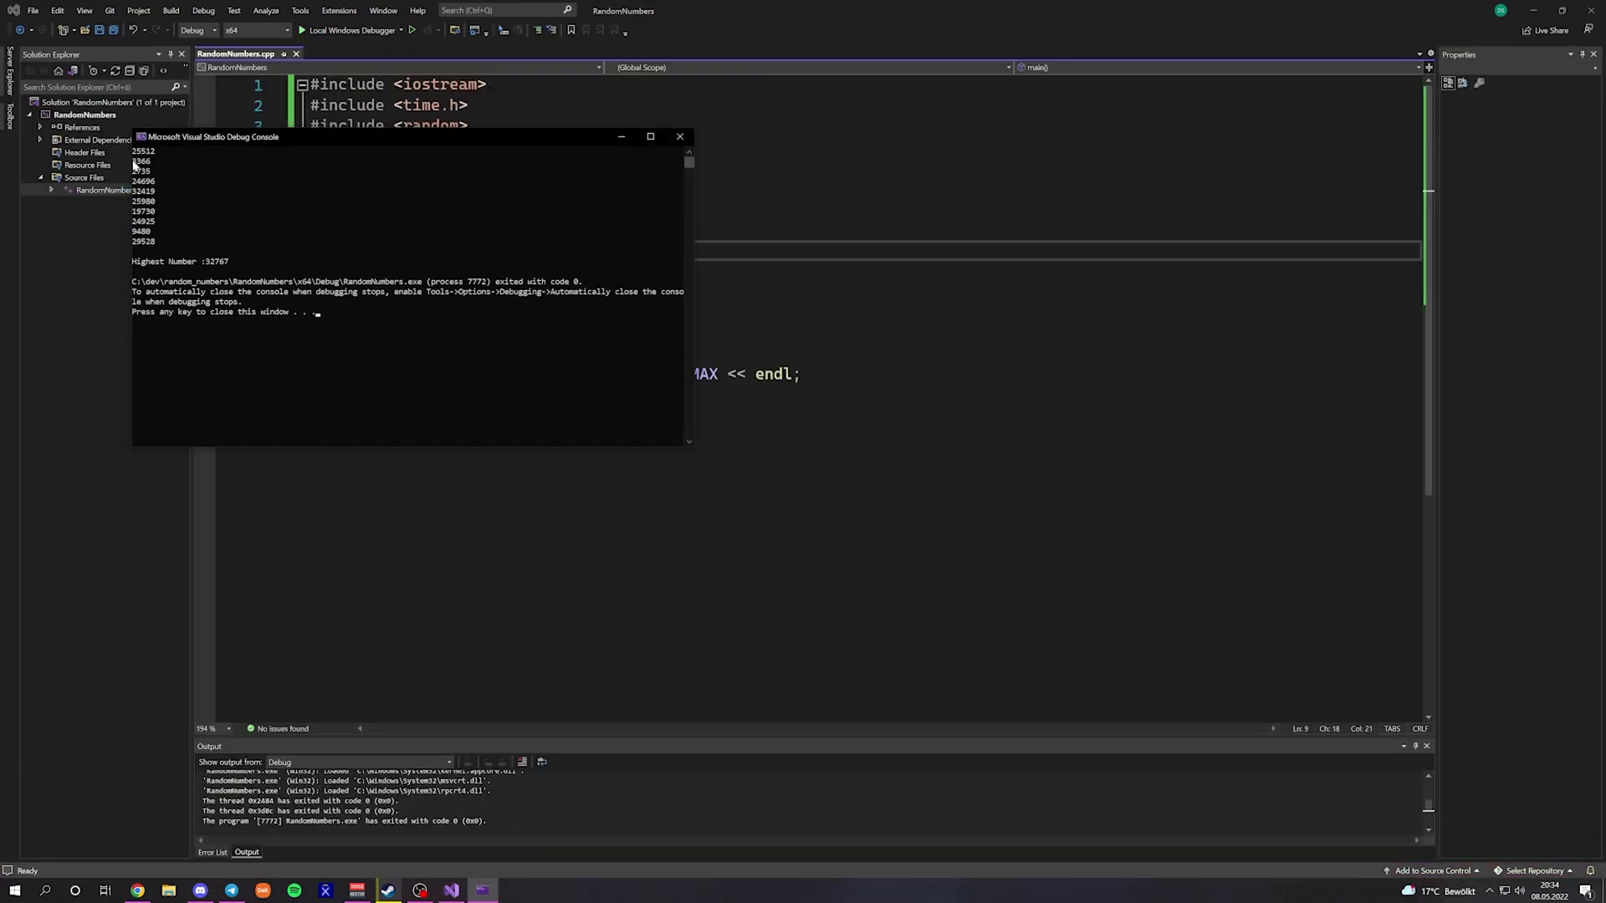
pyautogui.moveTo(166, 232); pyautogui.dragTo(151, 150)
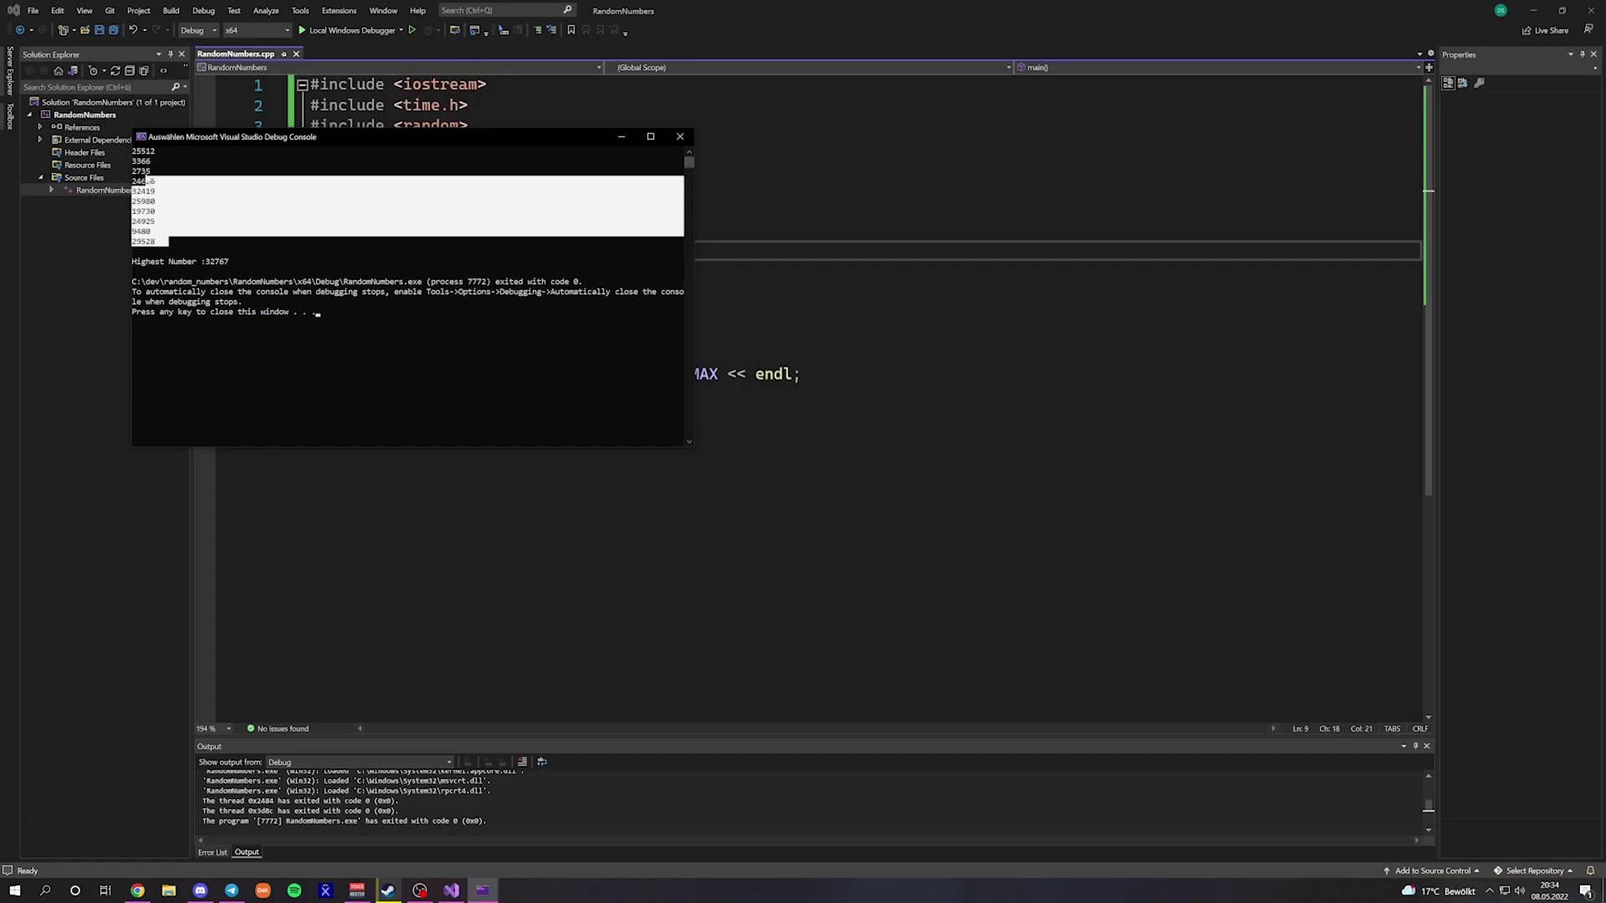
pyautogui.click(395, 331)
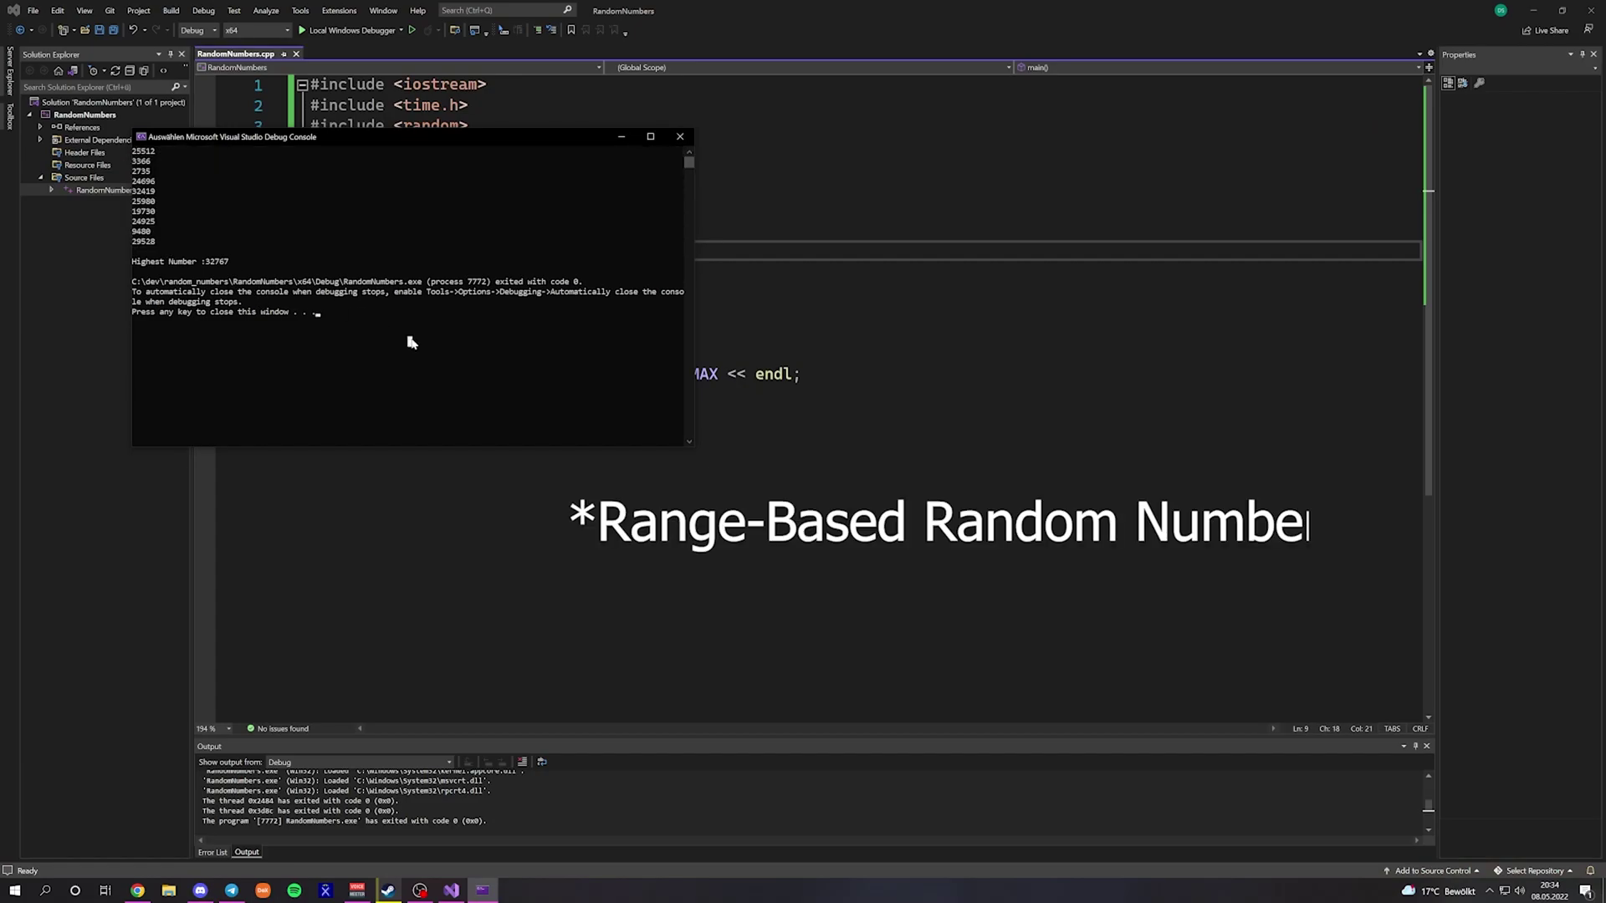
# - Trim the range note and change line 12 to print rand() % 100
pyautogui.press('Return')
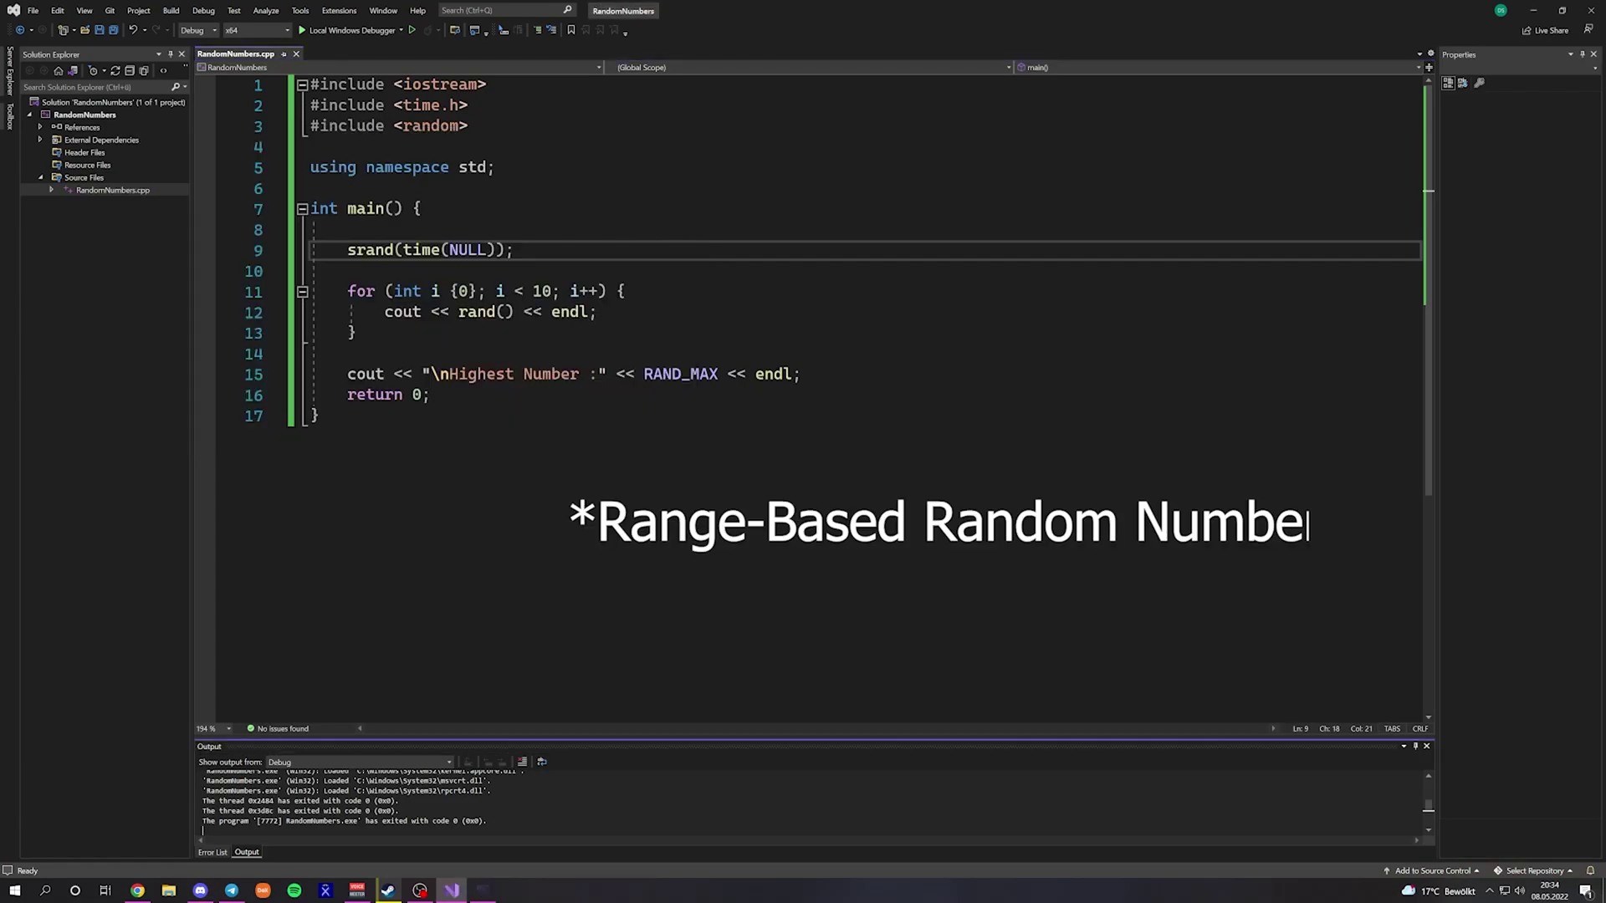
pyautogui.press('Down')
pyautogui.write('0 - ')
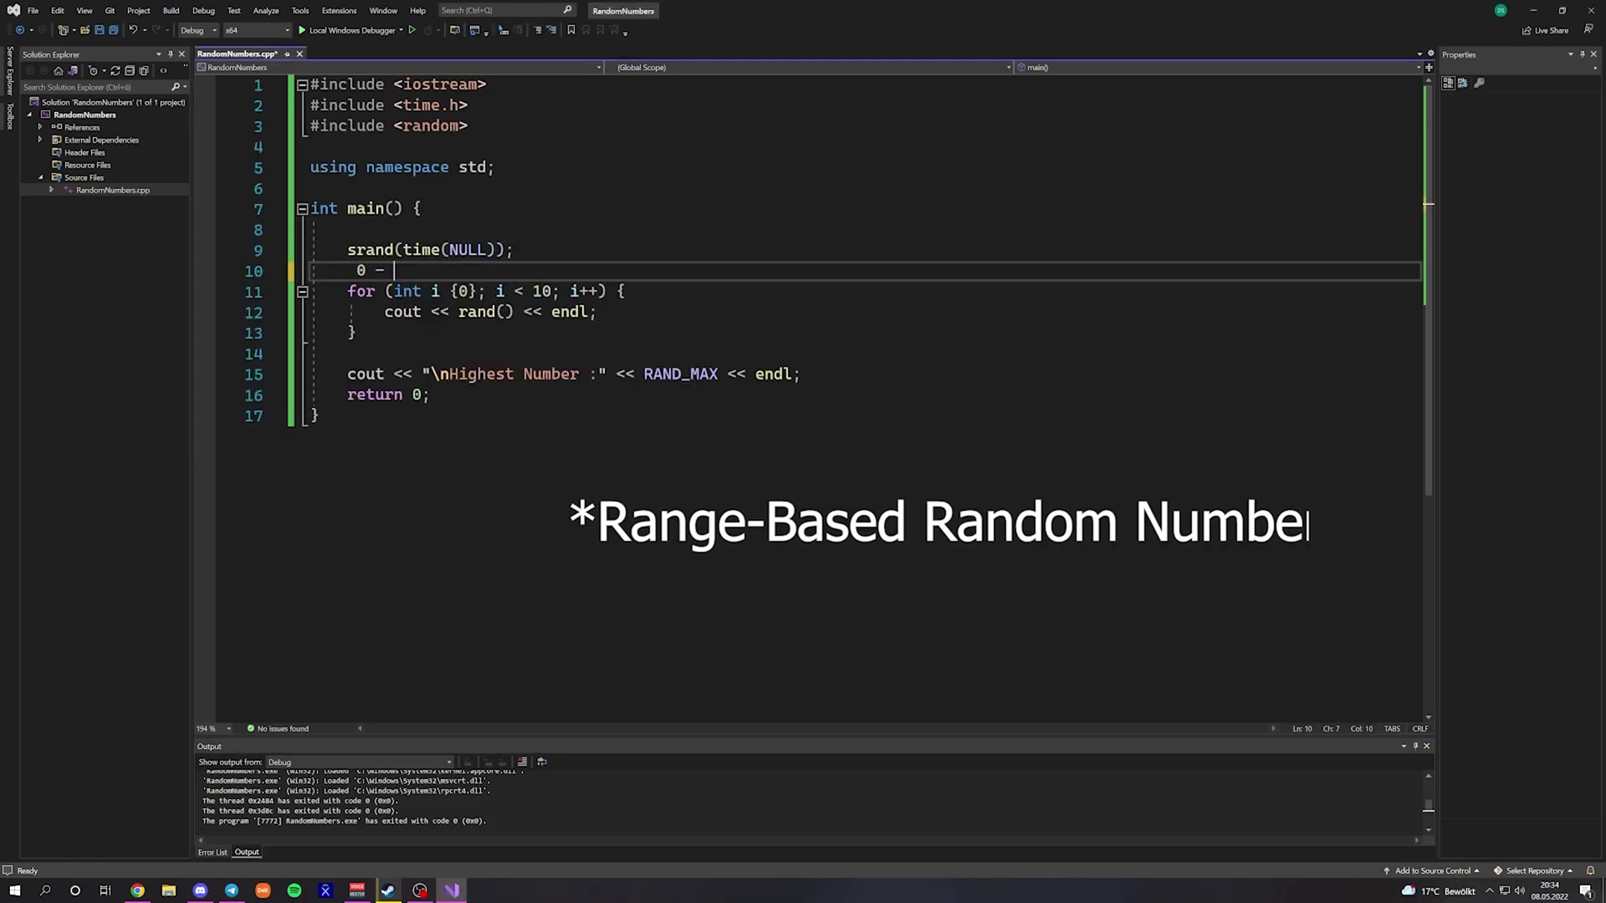
pyautogui.write('1000;')
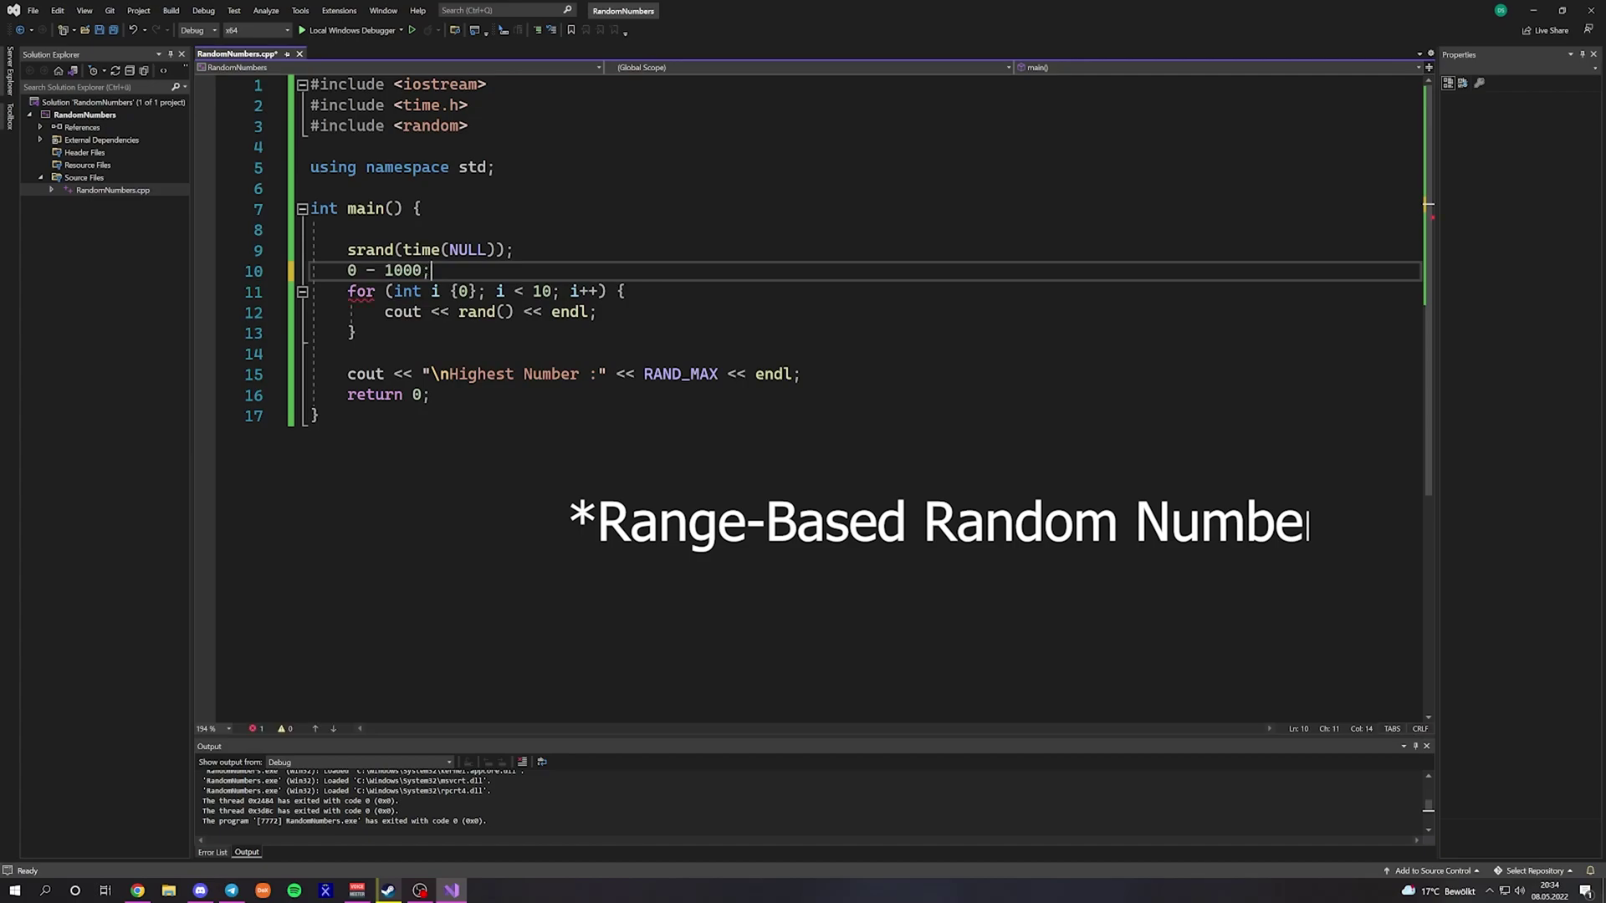
pyautogui.press('BackSpace')
pyautogui.press('BackSpace')
pyautogui.press('BackSpace')
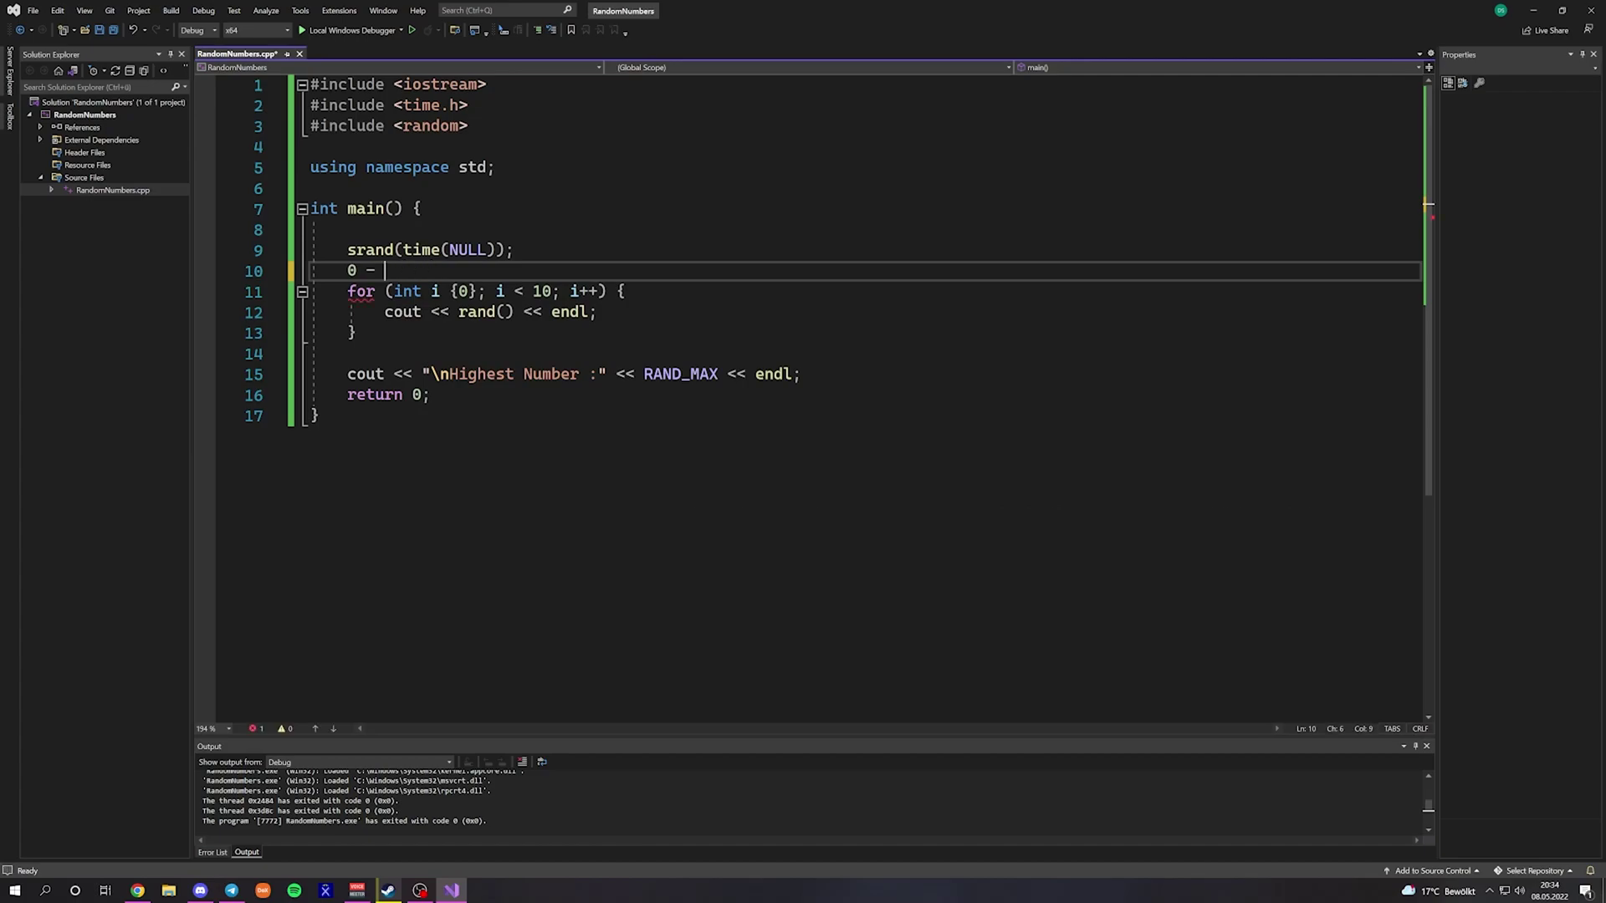
pyautogui.press('BackSpace')
pyautogui.press('BackSpace')
pyautogui.press('BackSpace')
pyautogui.click(514, 311)
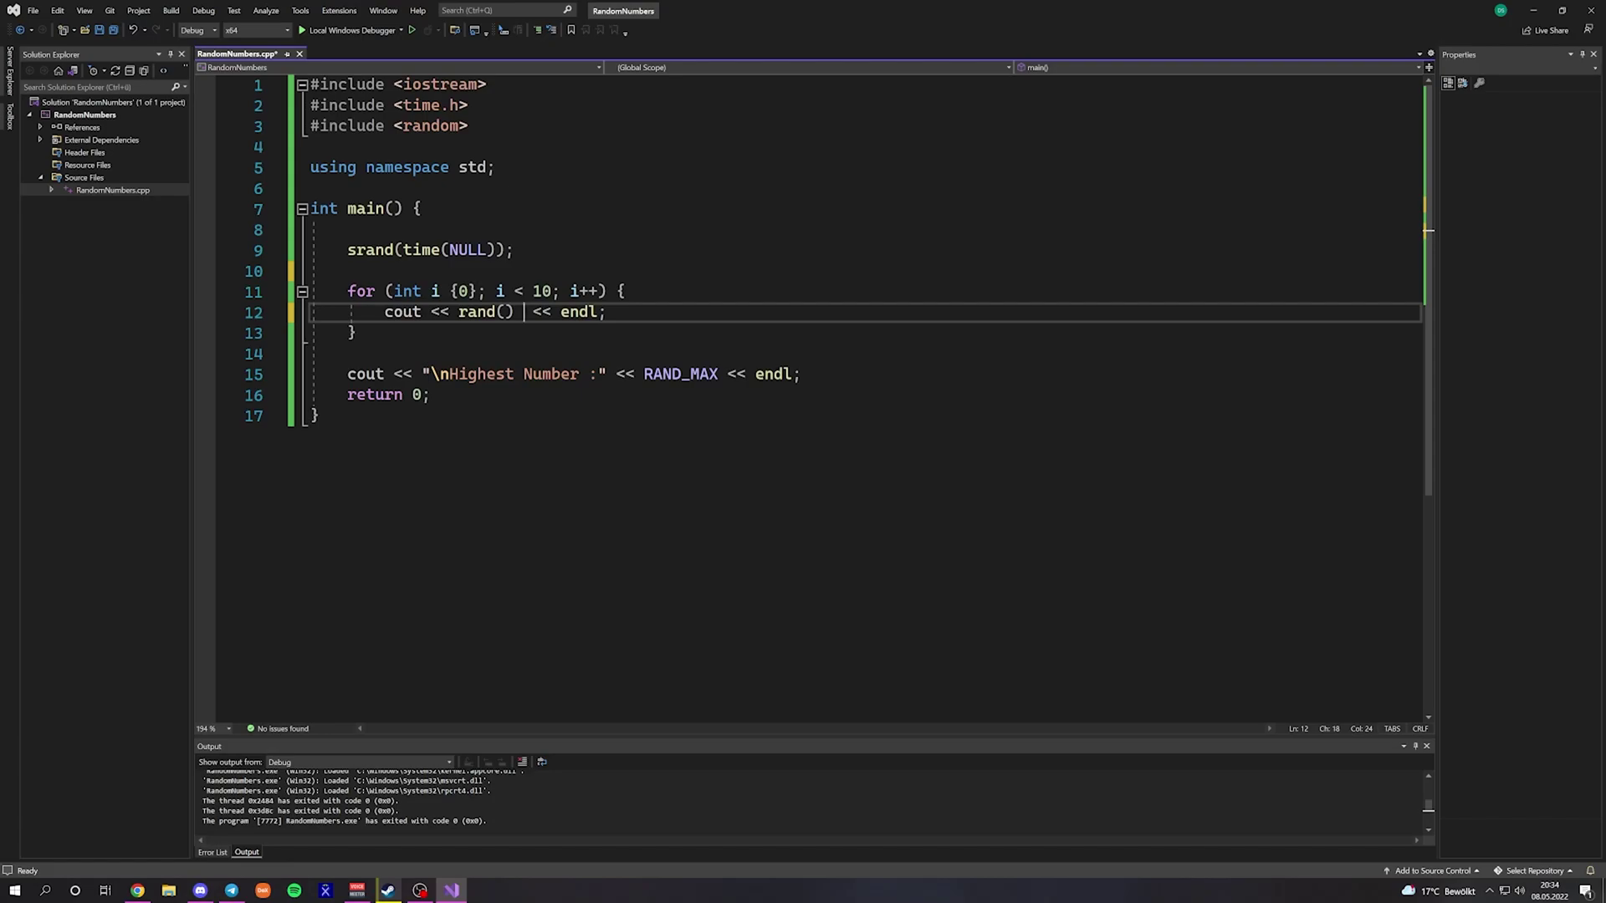
pyautogui.write('% 100')
# - Run the rand() % 100 program four times, closing the console after each run
pyautogui.click(350, 31)
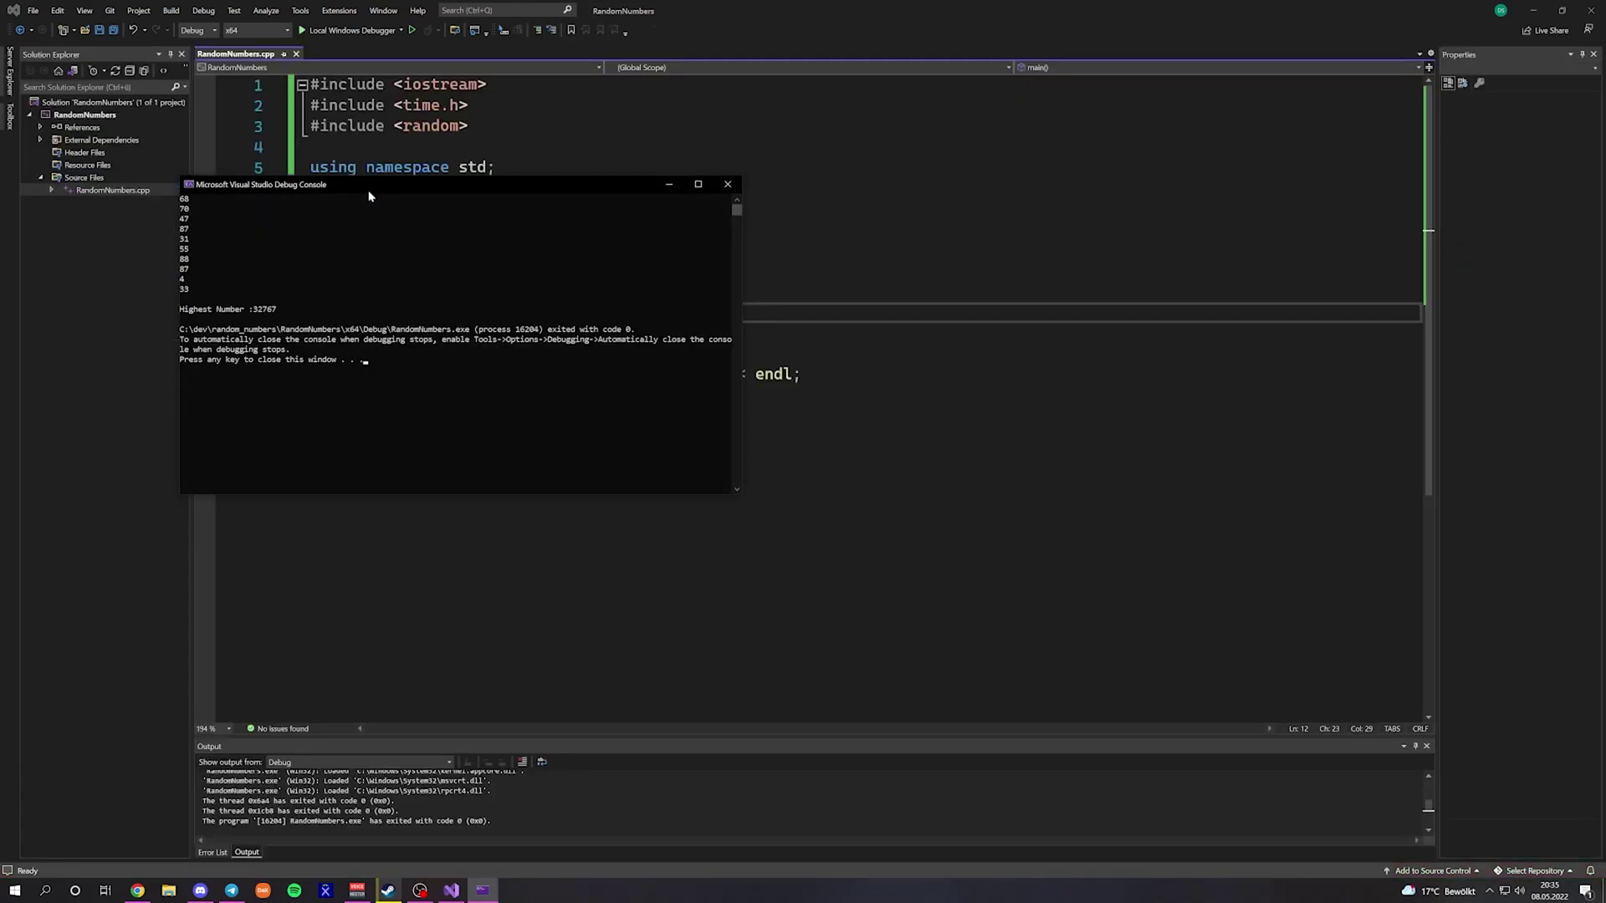
pyautogui.moveTo(198, 210); pyautogui.dragTo(728, 289)
pyautogui.click(305, 360)
pyautogui.press('Return')
pyautogui.click(350, 31)
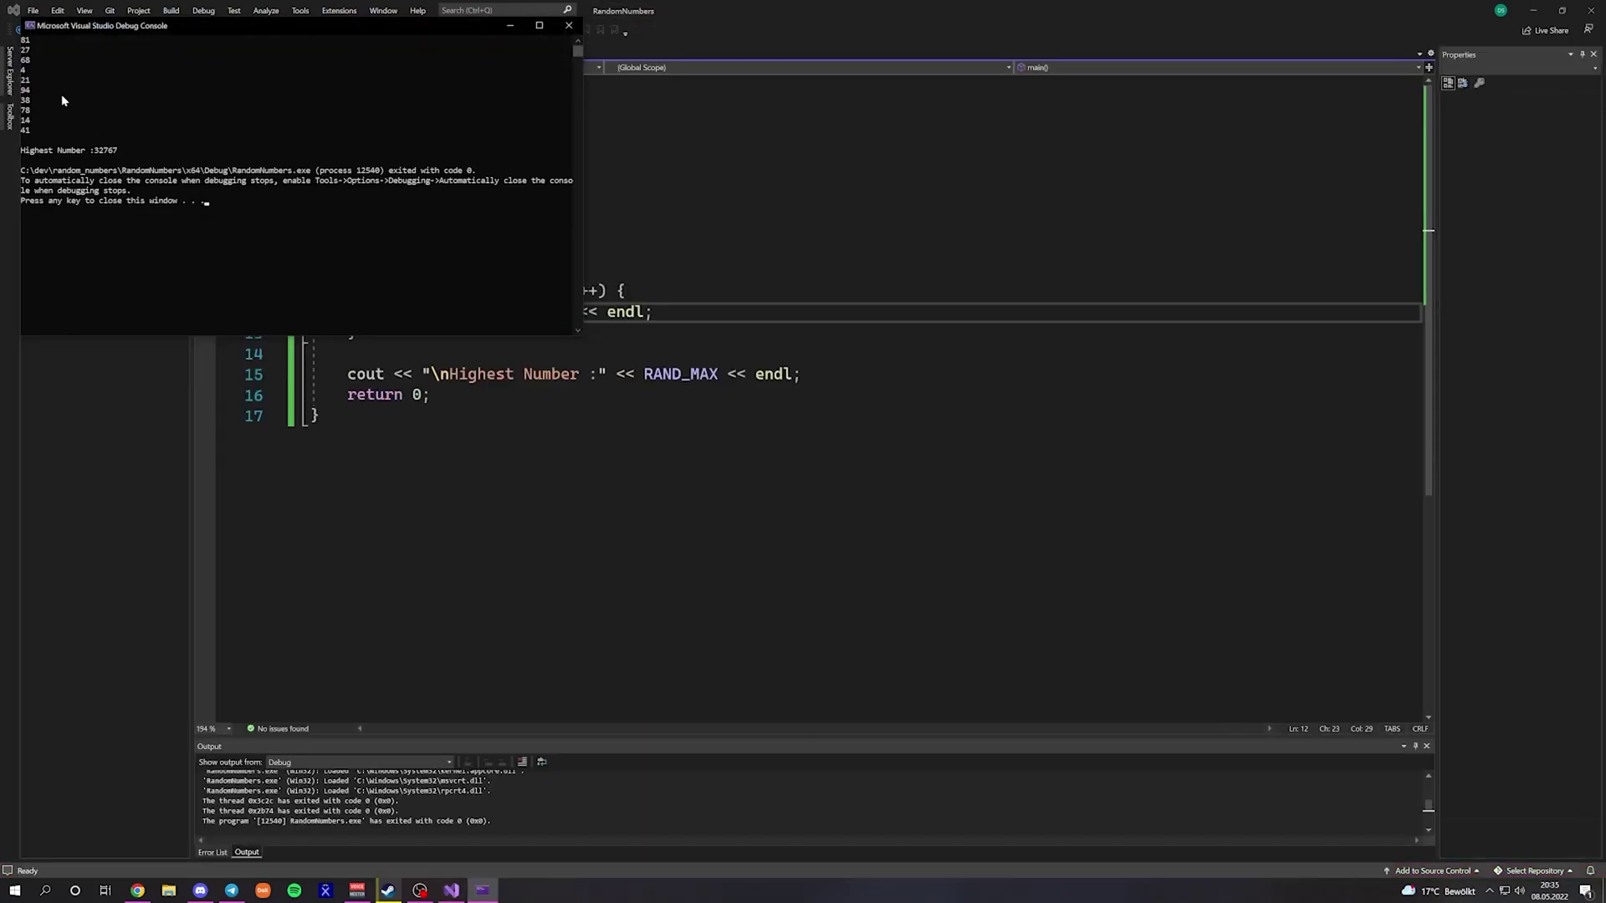
pyautogui.press('Return')
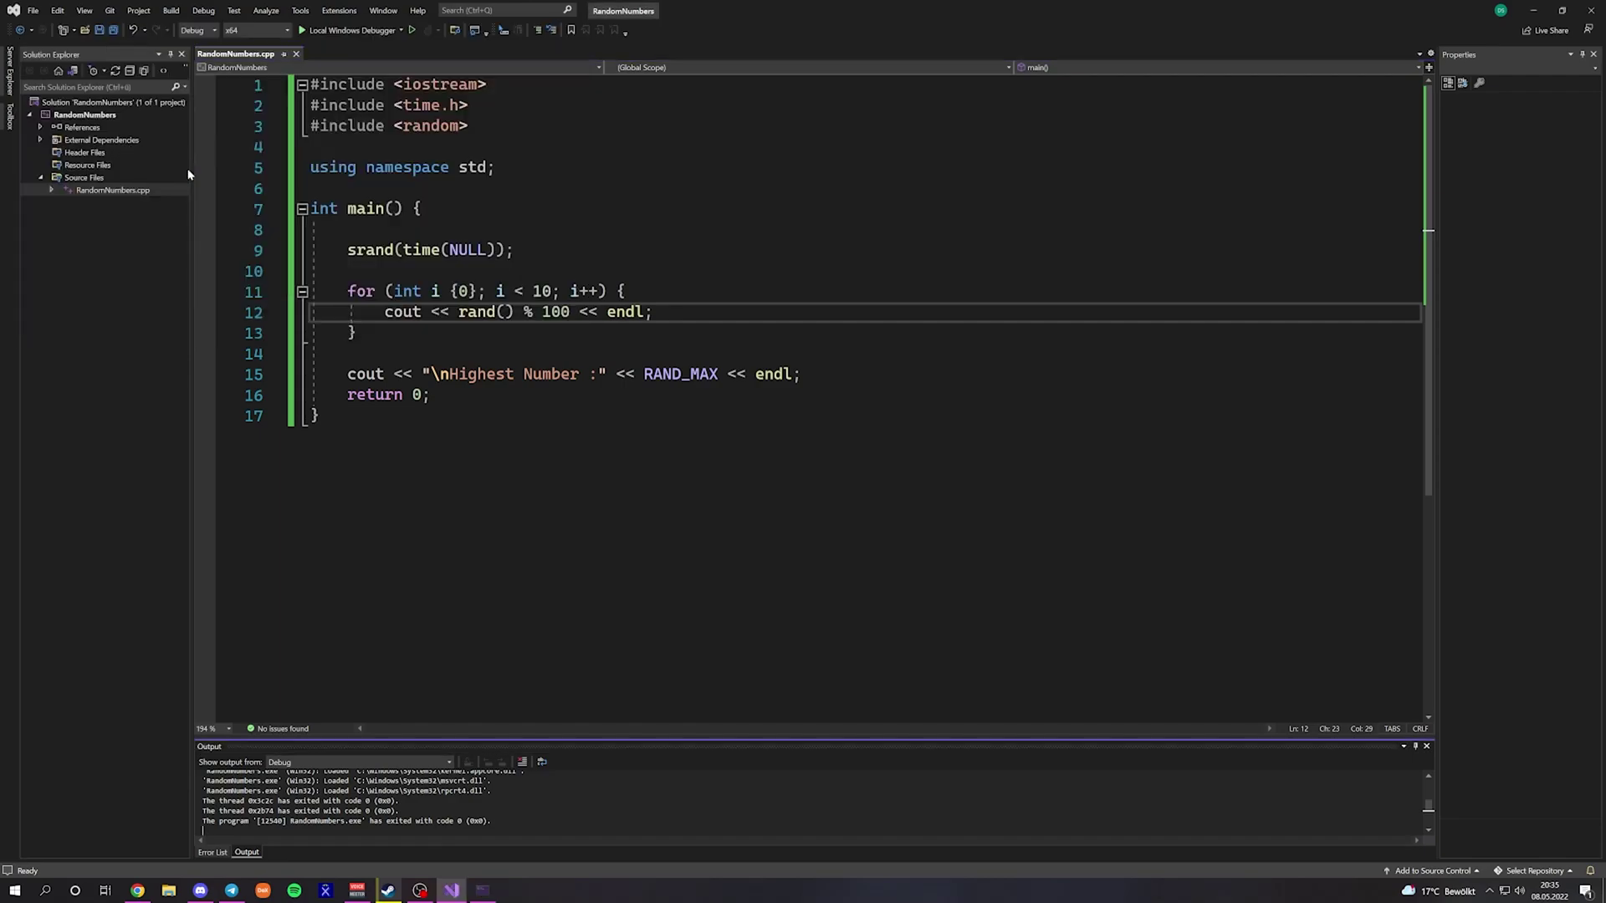
pyautogui.click(301, 30)
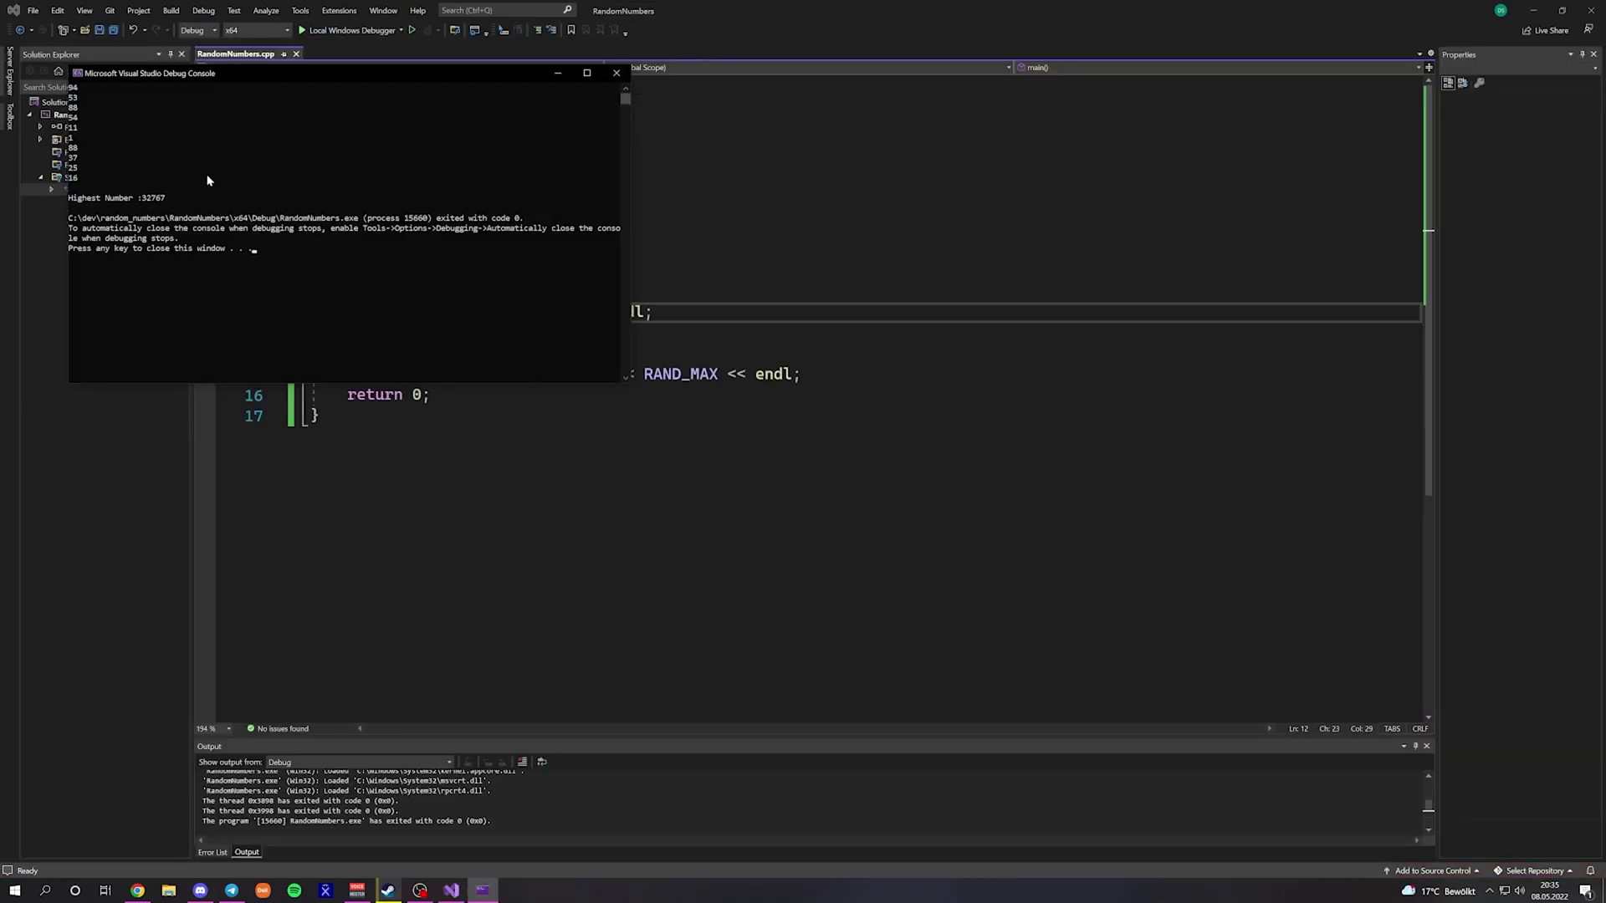
pyautogui.press('Return')
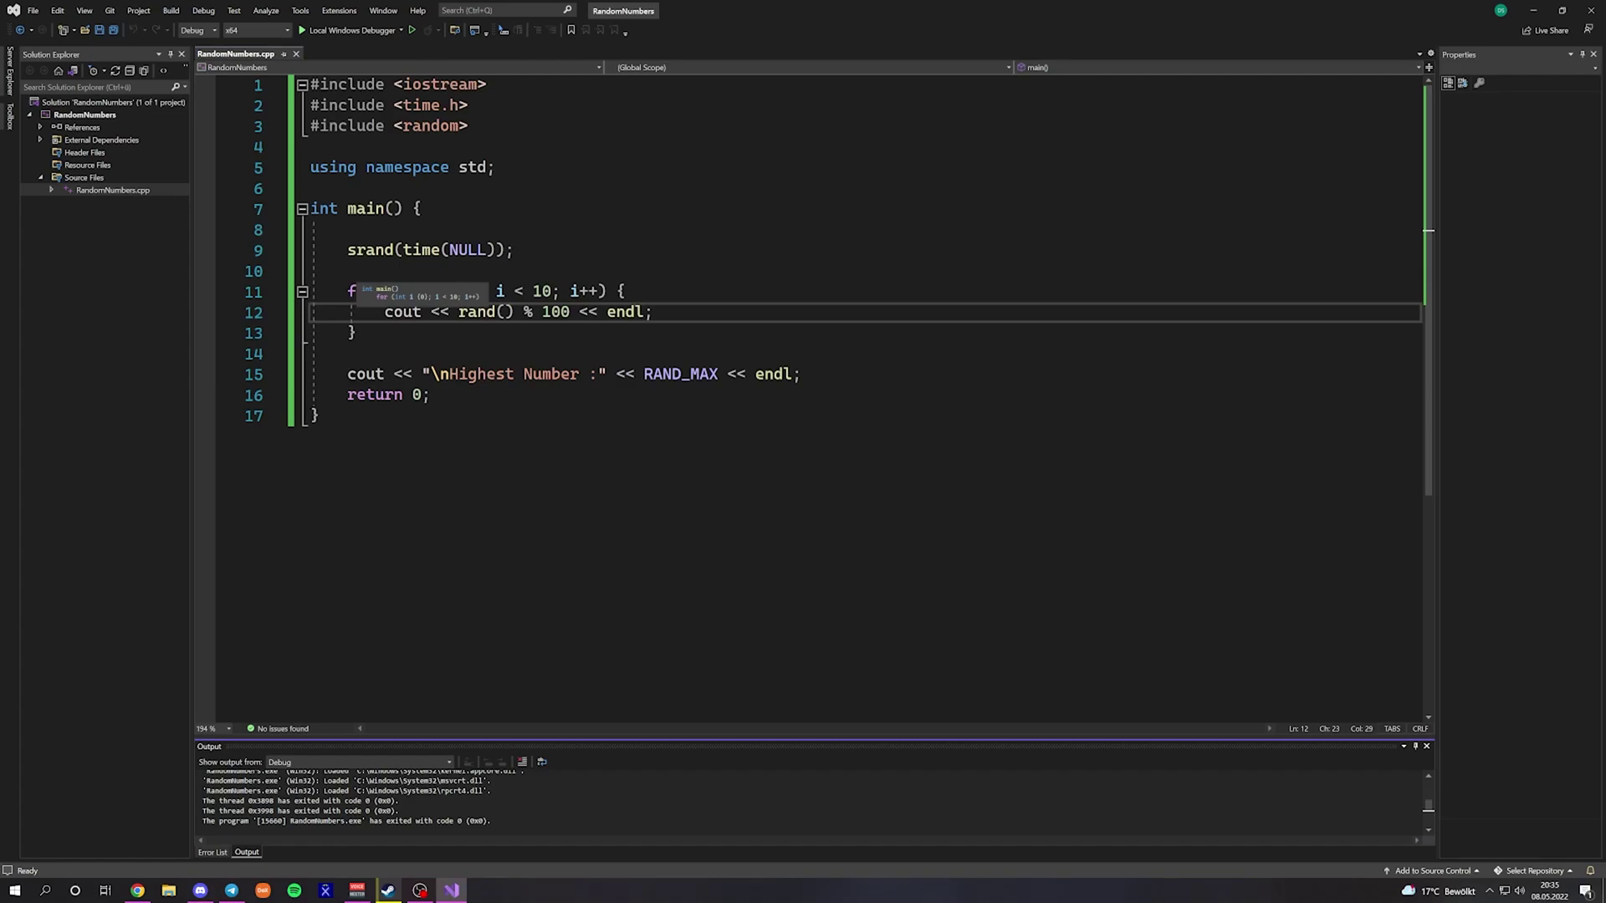
pyautogui.click(301, 30)
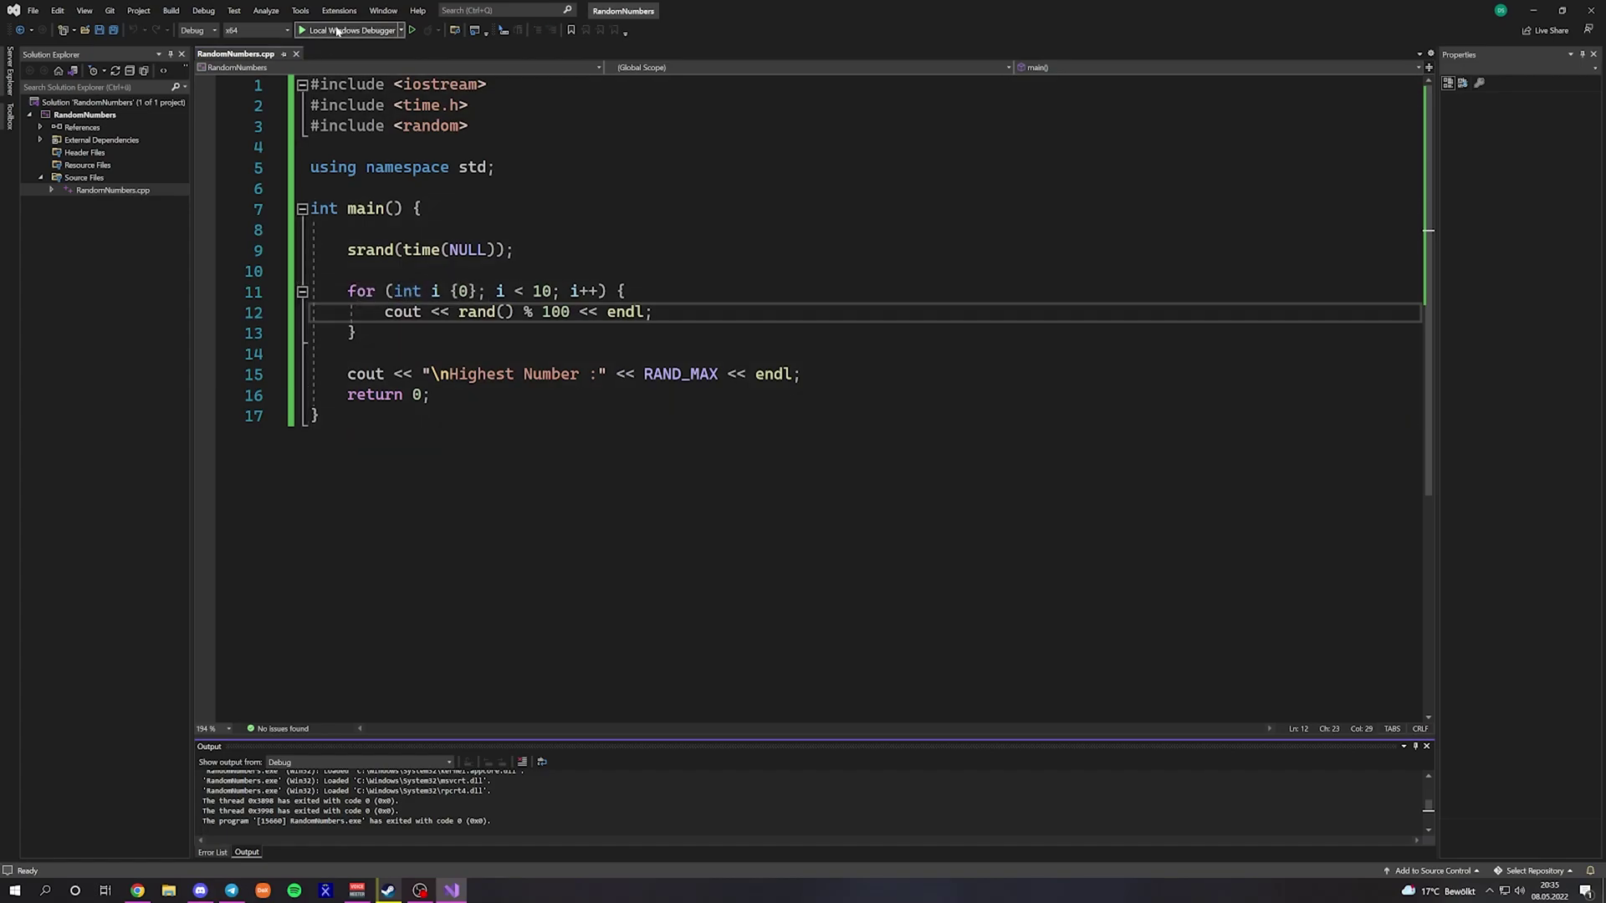
# - Close the debug console, delete the temporary '100 - 1000' note, and add the 'int number{ 0 };' line
pyautogui.press('Return')
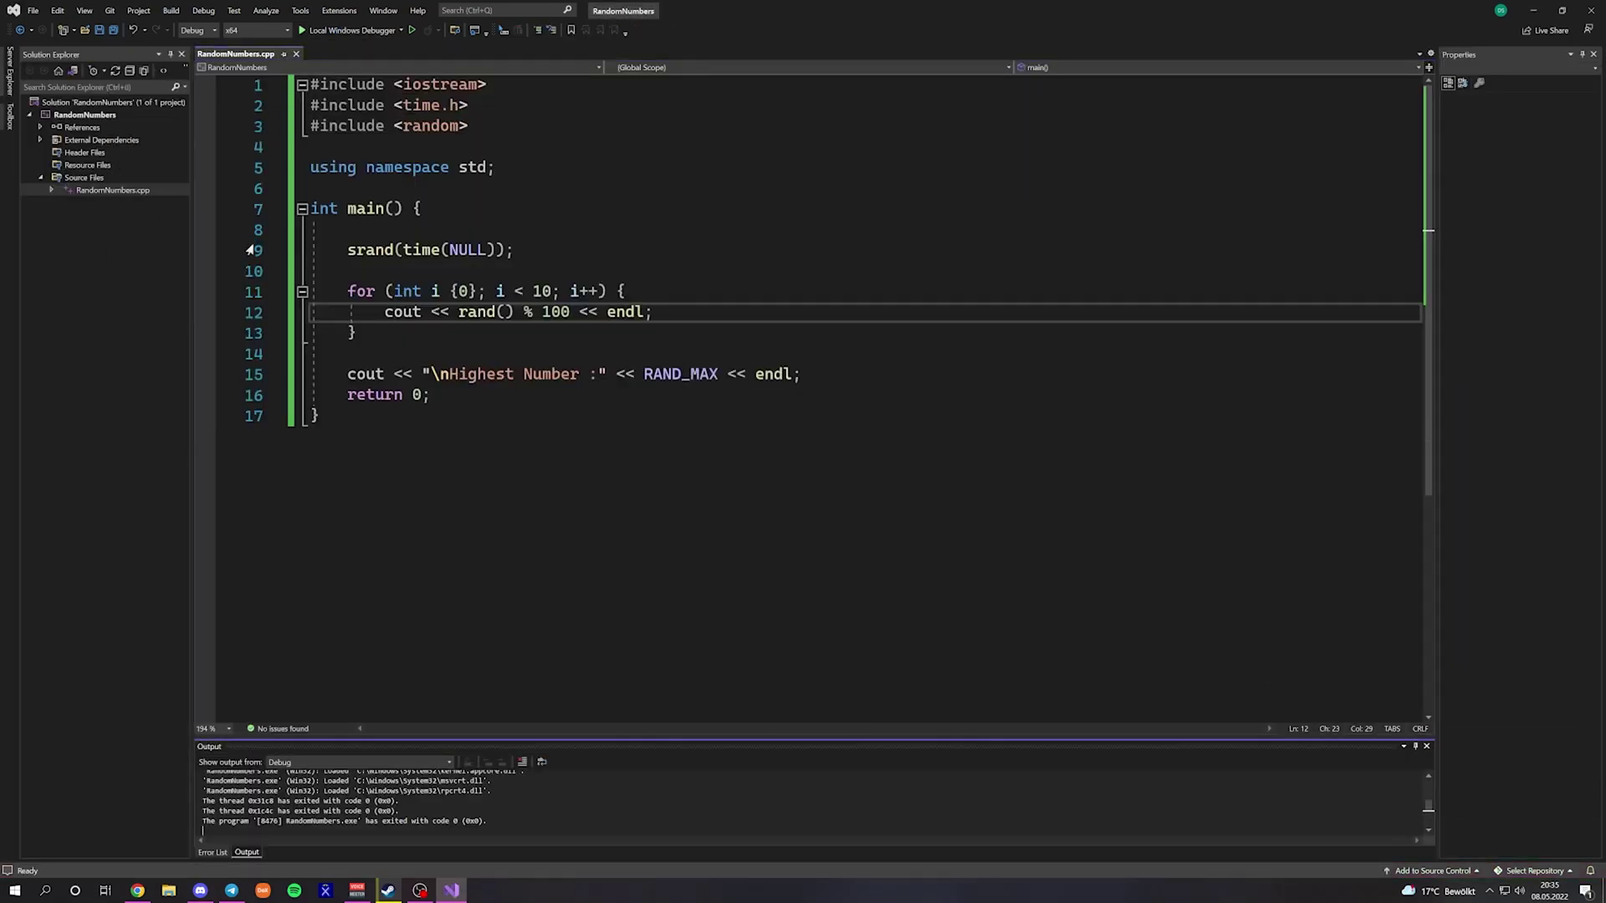
pyautogui.click(347, 271)
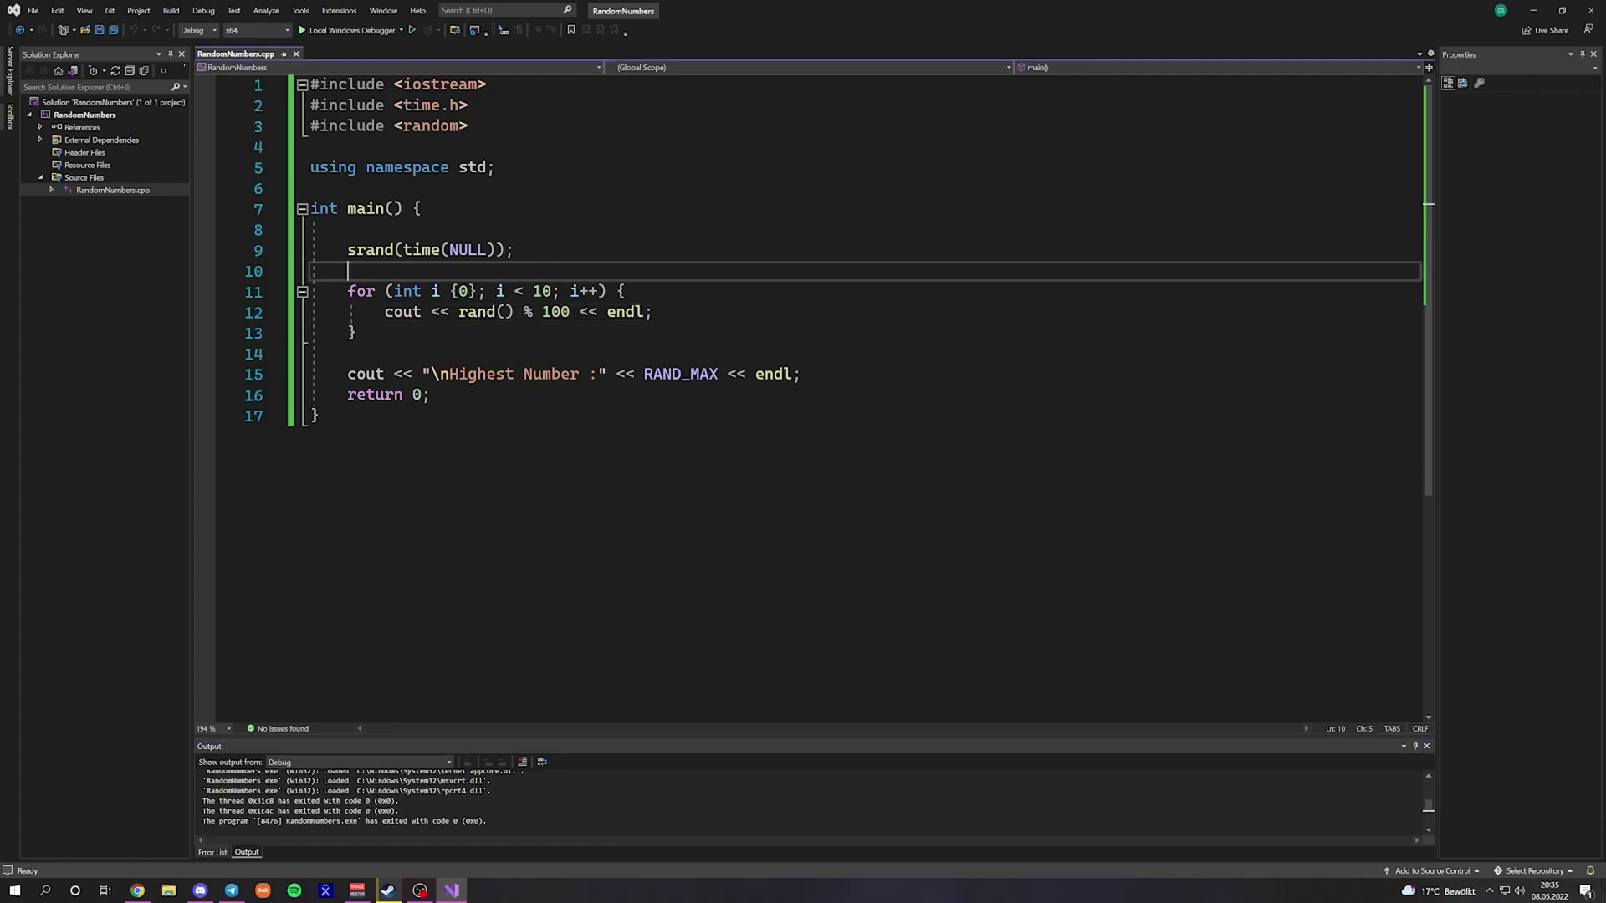
pyautogui.write('100 - 1000')
pyautogui.hotkey('shift', 'Home')
pyautogui.press('BackSpace')
pyautogui.press('Return')
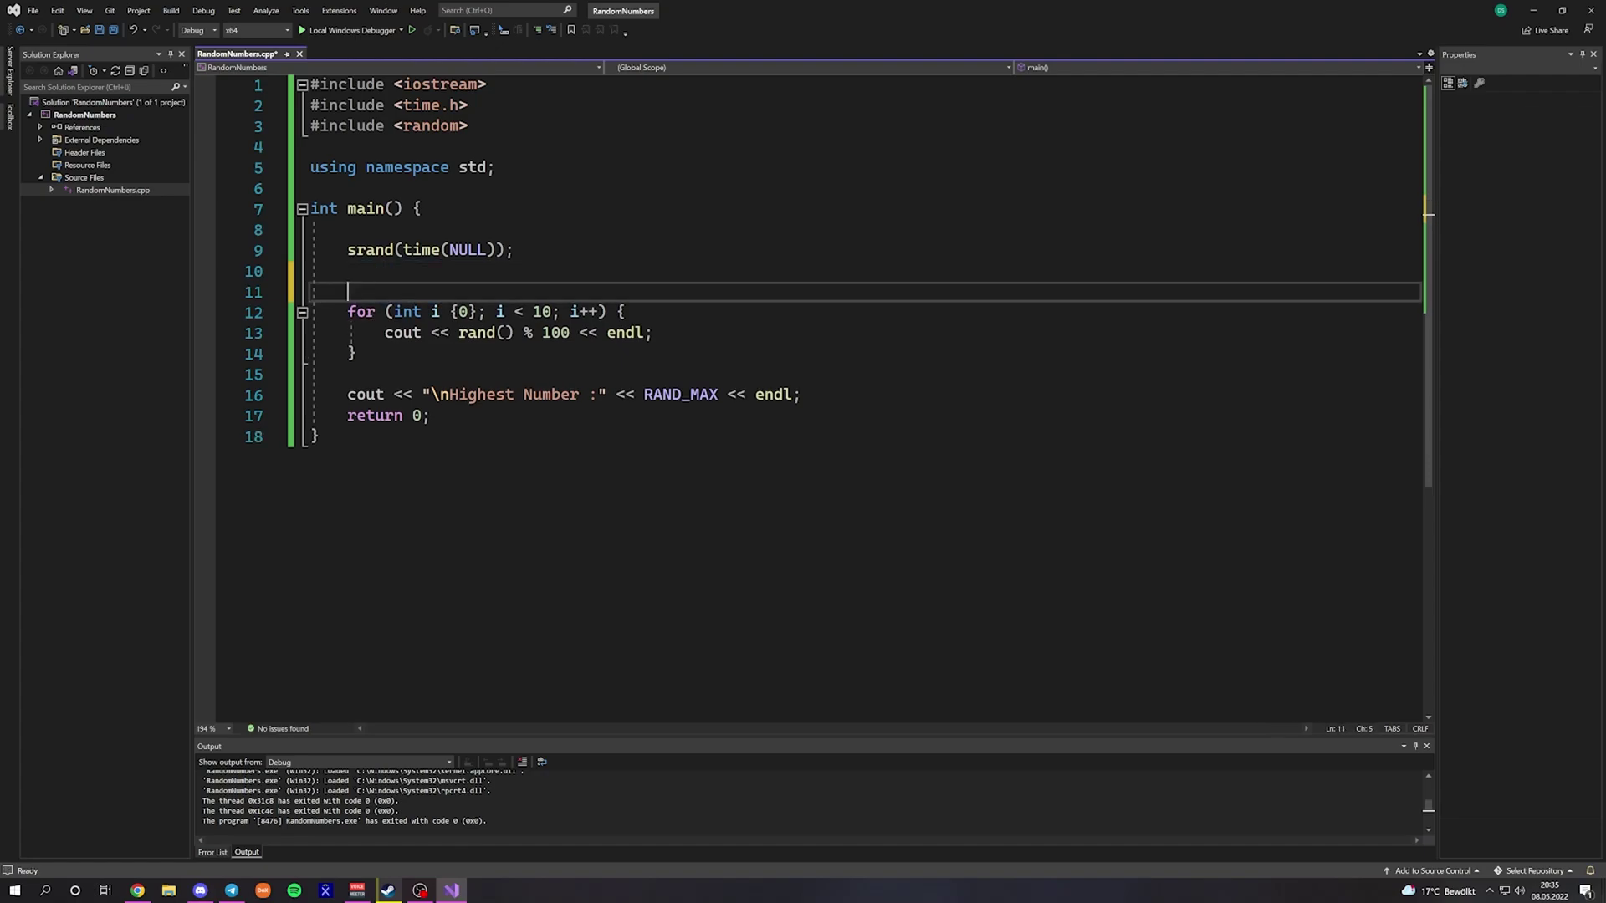
pyautogui.write('int ')
pyautogui.write('number{ 0 ')
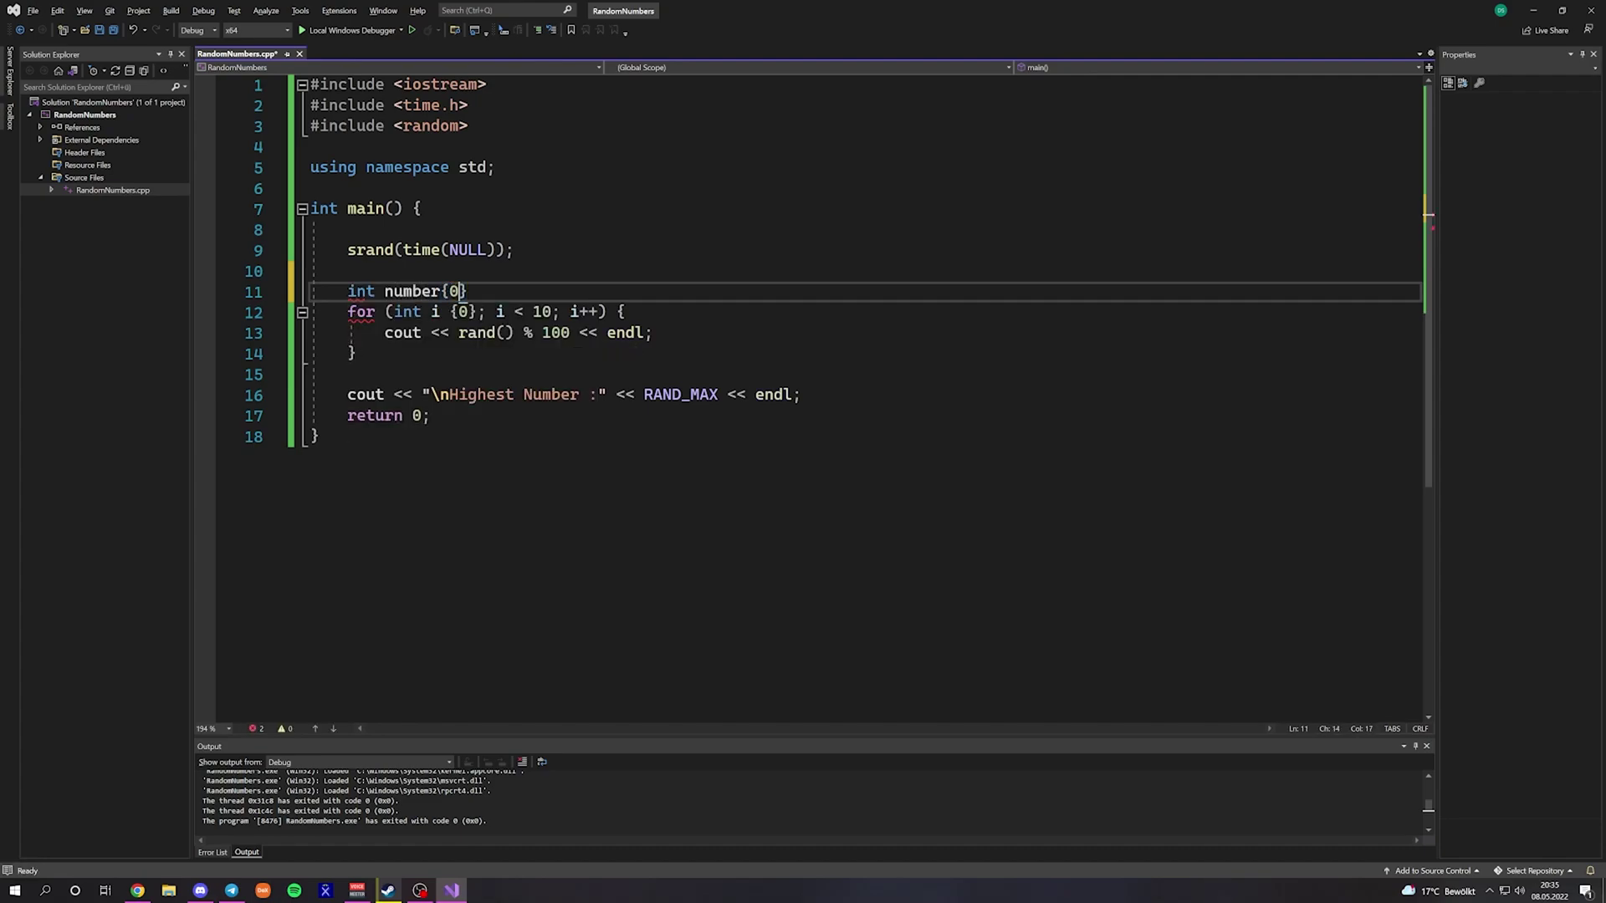
pyautogui.write('};')
# - Add blank lines after the declaration and inside the loop, and replace 'rand() % 100' with 'number'
pyautogui.press('Down')
pyautogui.press('Up')
pyautogui.press('Return')
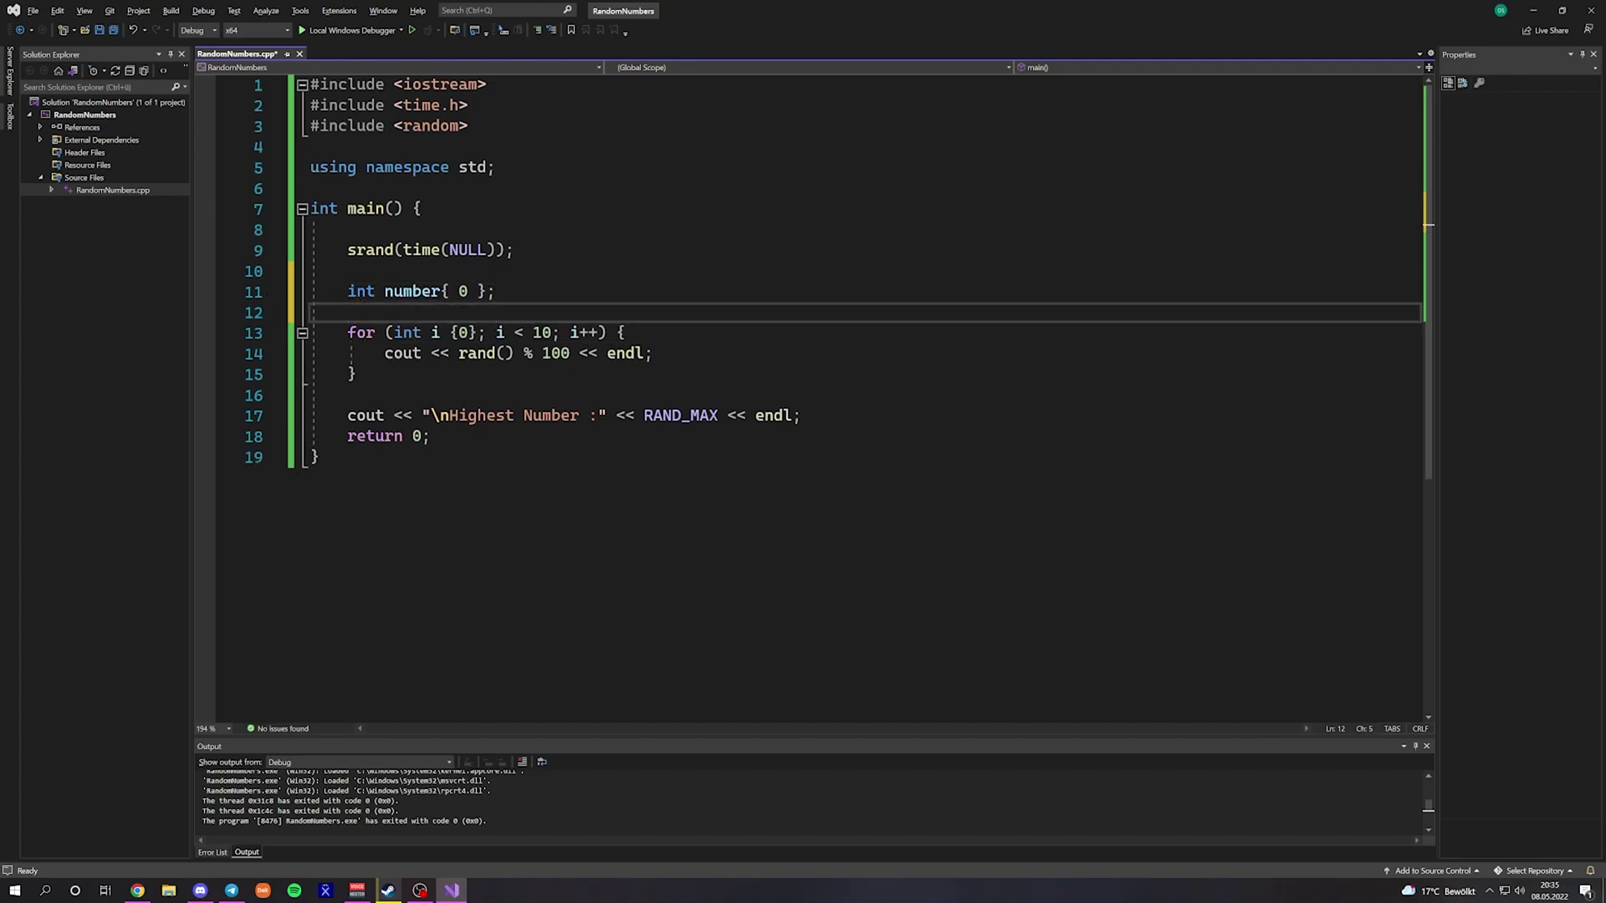
pyautogui.press('Down')
pyautogui.press('End')
pyautogui.press('Return')
pyautogui.write('n')
pyautogui.press('BackSpace')
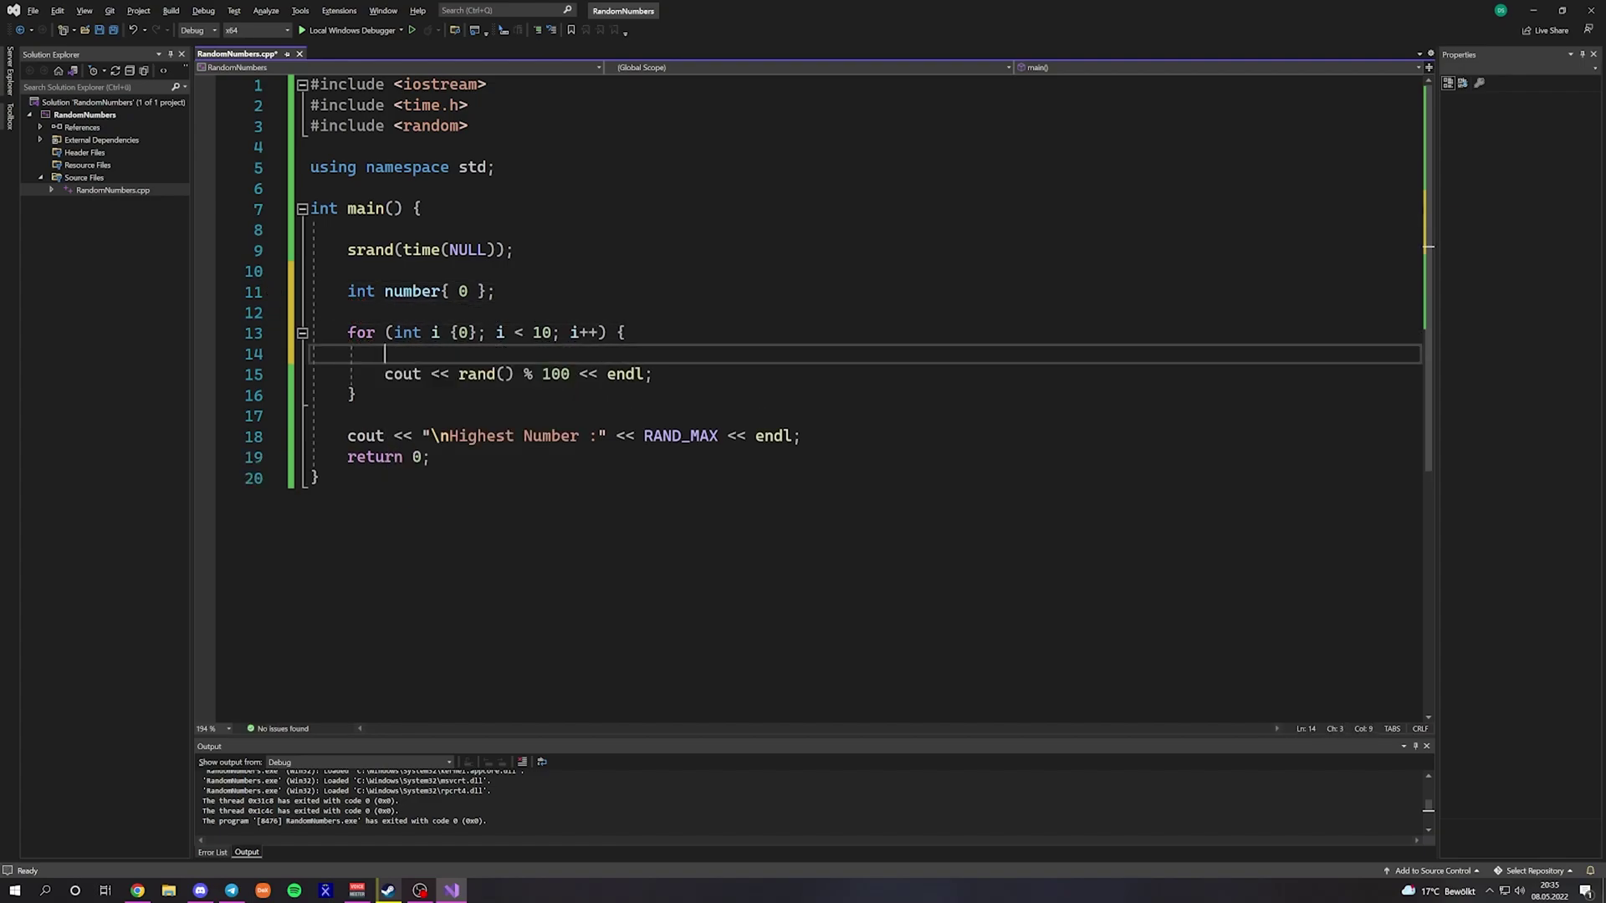
pyautogui.press('Down')
pyautogui.hotkey('ctrl', 'shift', 'Right')
pyautogui.hotkey('ctrl', 'shift', 'Right')
pyautogui.hotkey('ctrl', 'shift', 'Right')
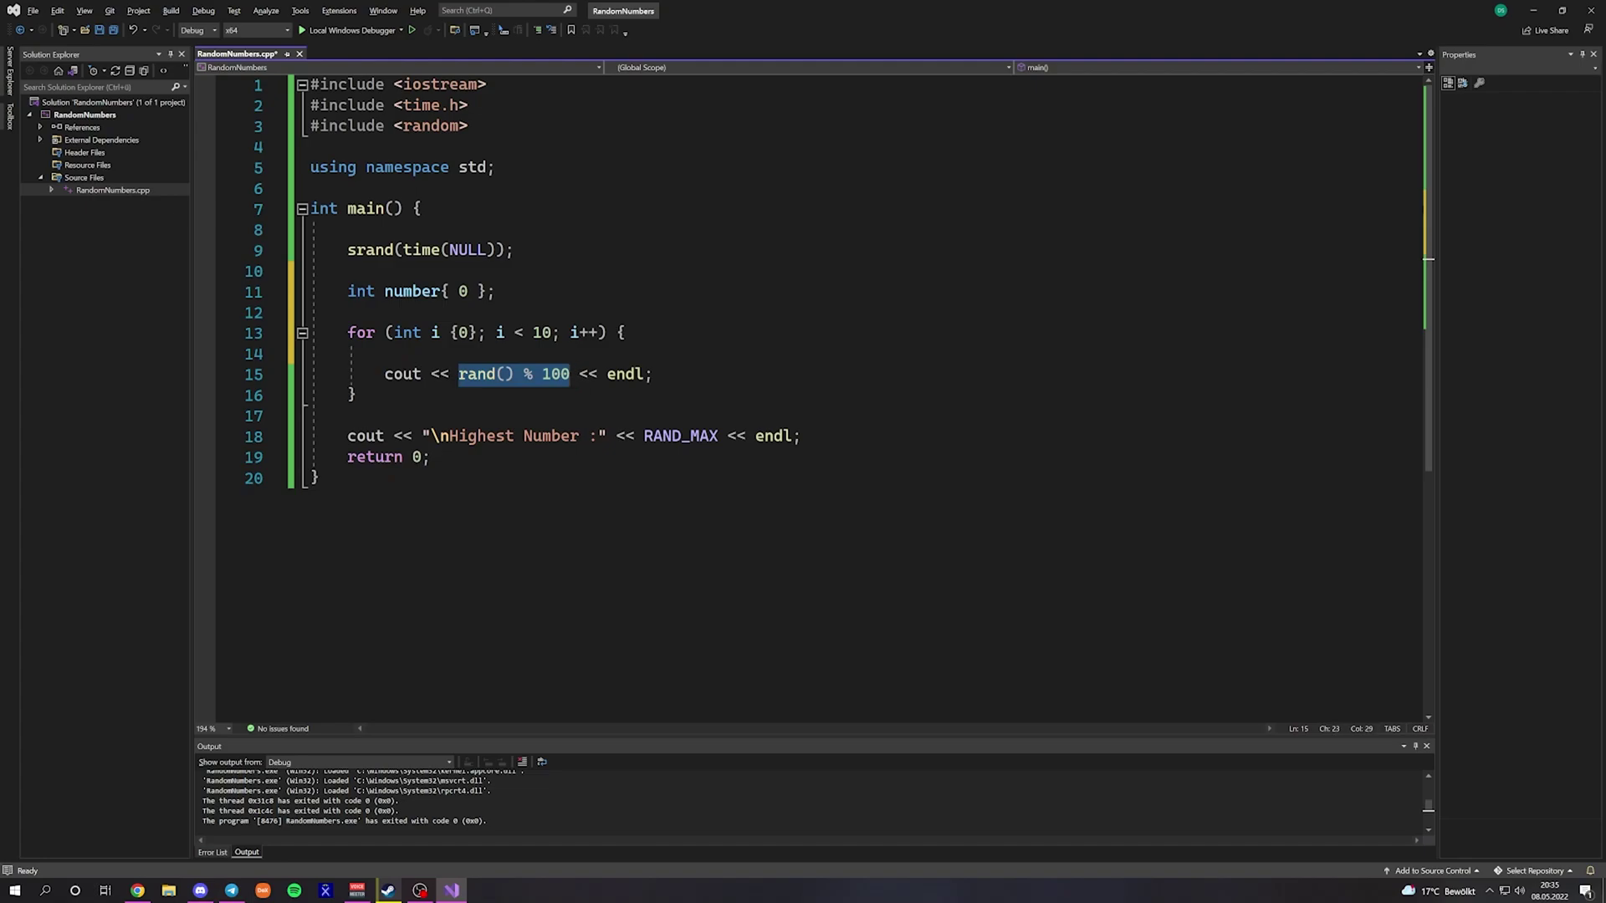
pyautogui.write('number')
pyautogui.press('Up')
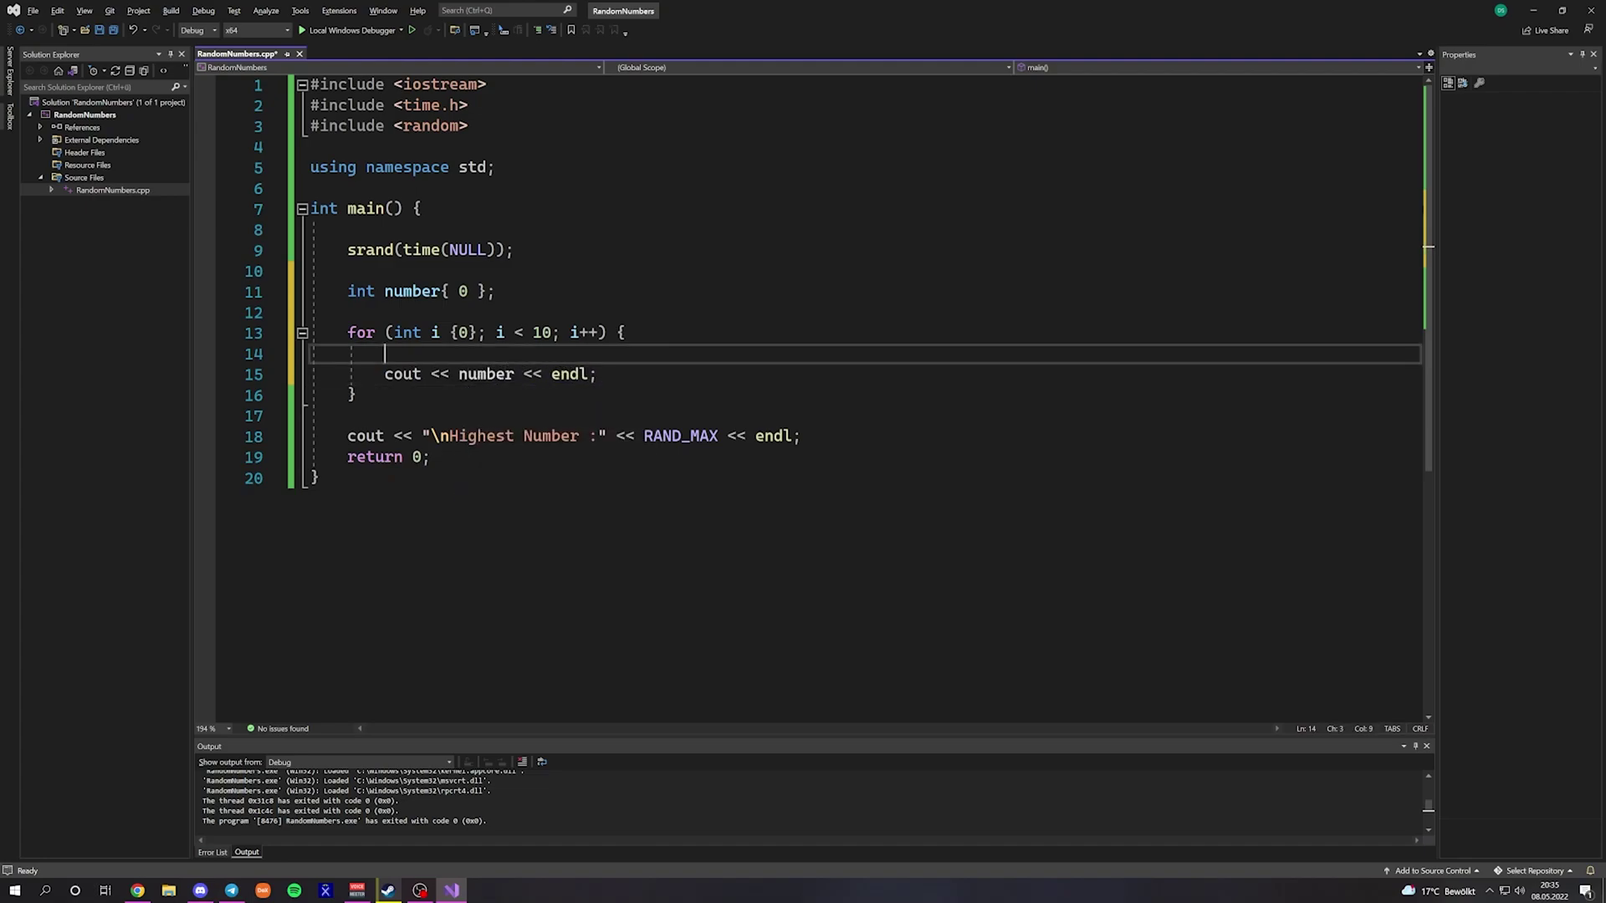
pyautogui.write('number')
pyautogui.write(' = rand()')
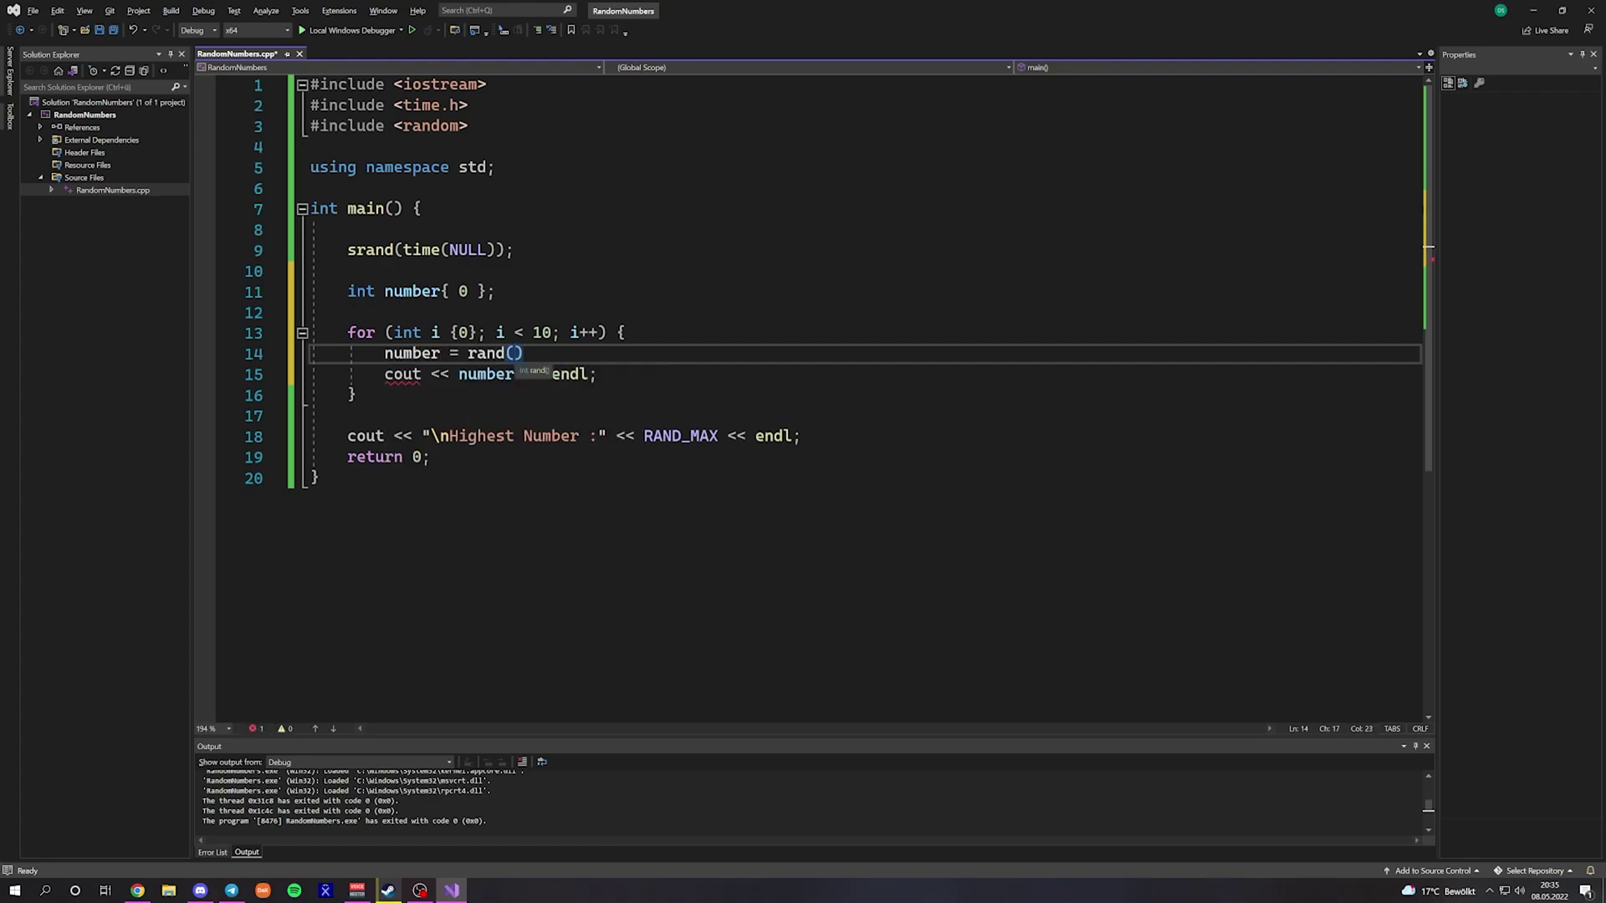
pyautogui.write(' % 1000;')
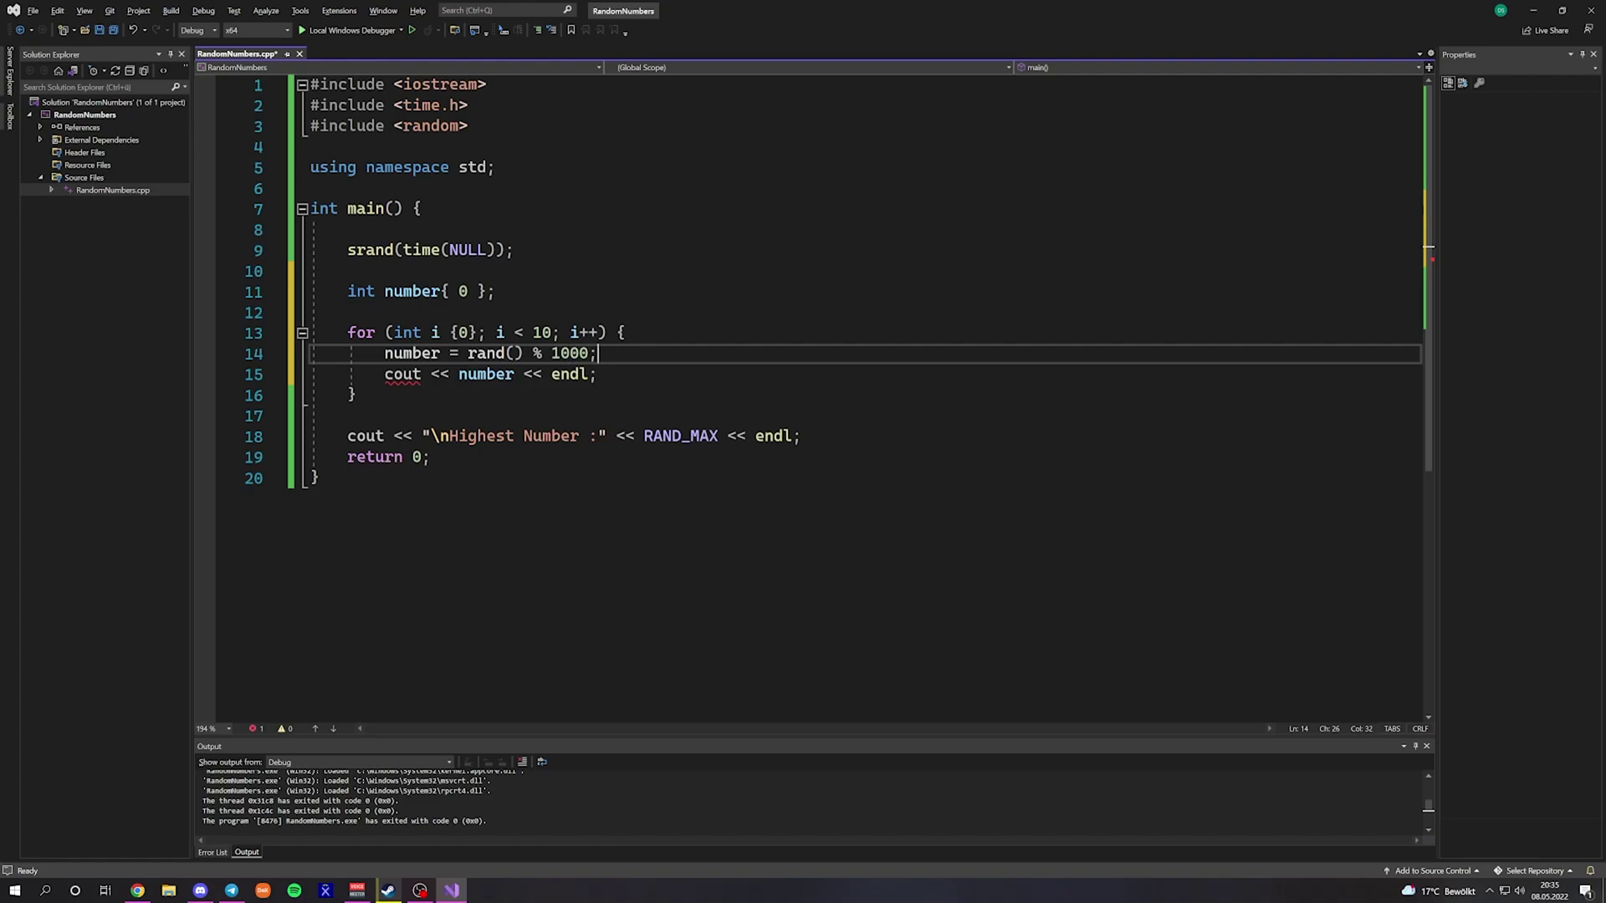
# - Write the 'if (number <= 100)' check below the rand assignment
pyautogui.press('Return')
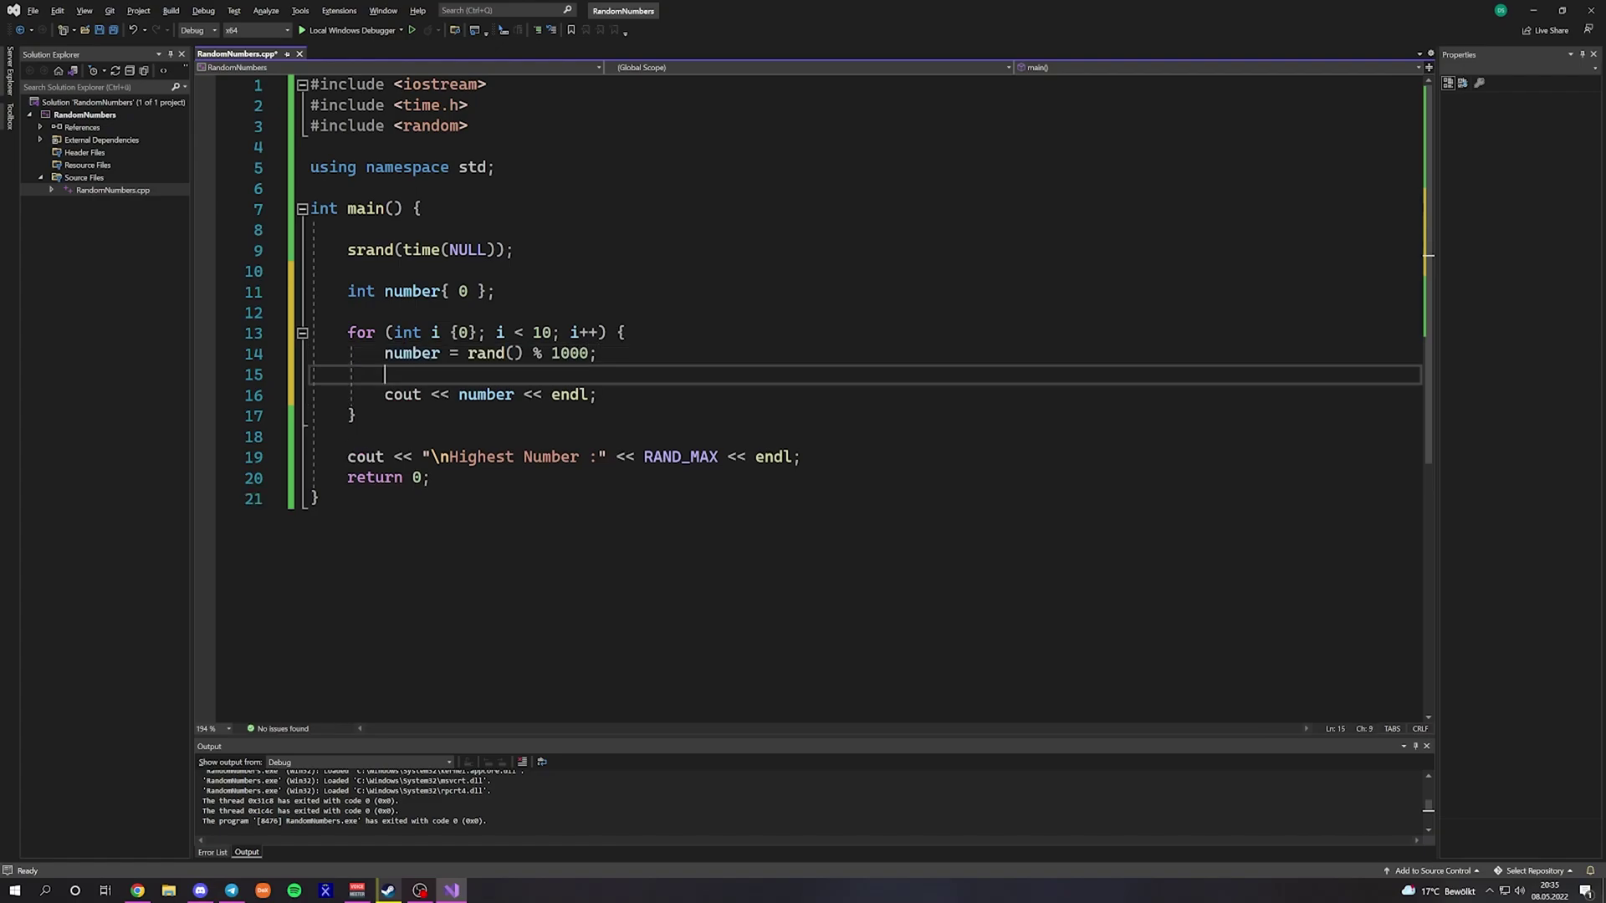
pyautogui.write('c')
pyautogui.press('BackSpace')
pyautogui.press('BackSpace')
pyautogui.press('BackSpace')
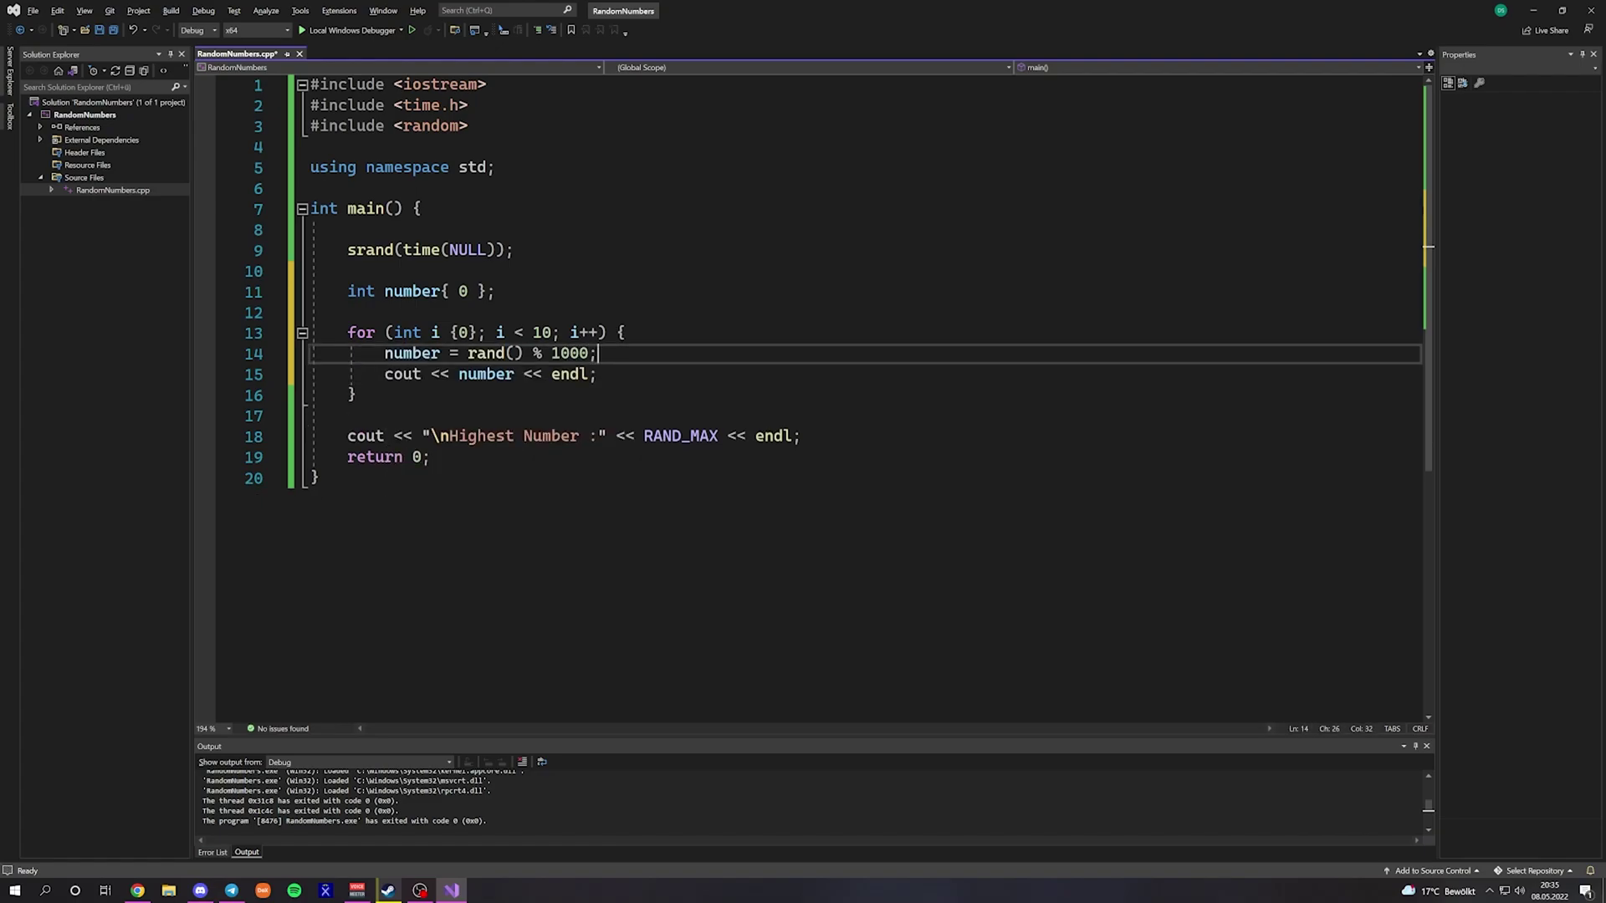
pyautogui.press('Return')
pyautogui.write('if ')
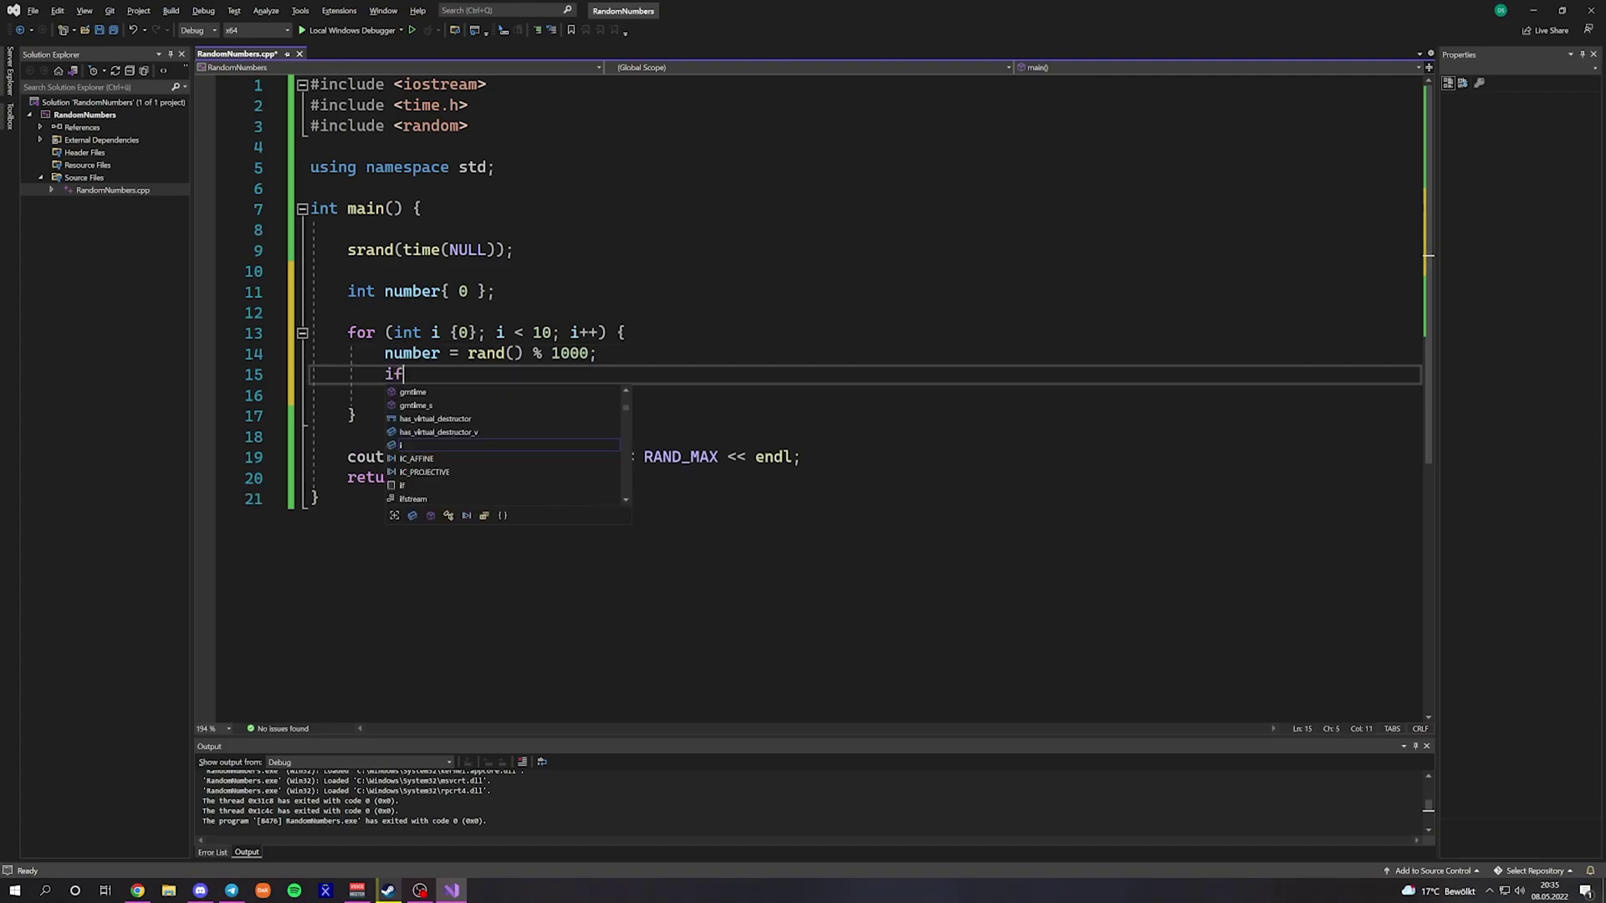
pyautogui.write('(nu')
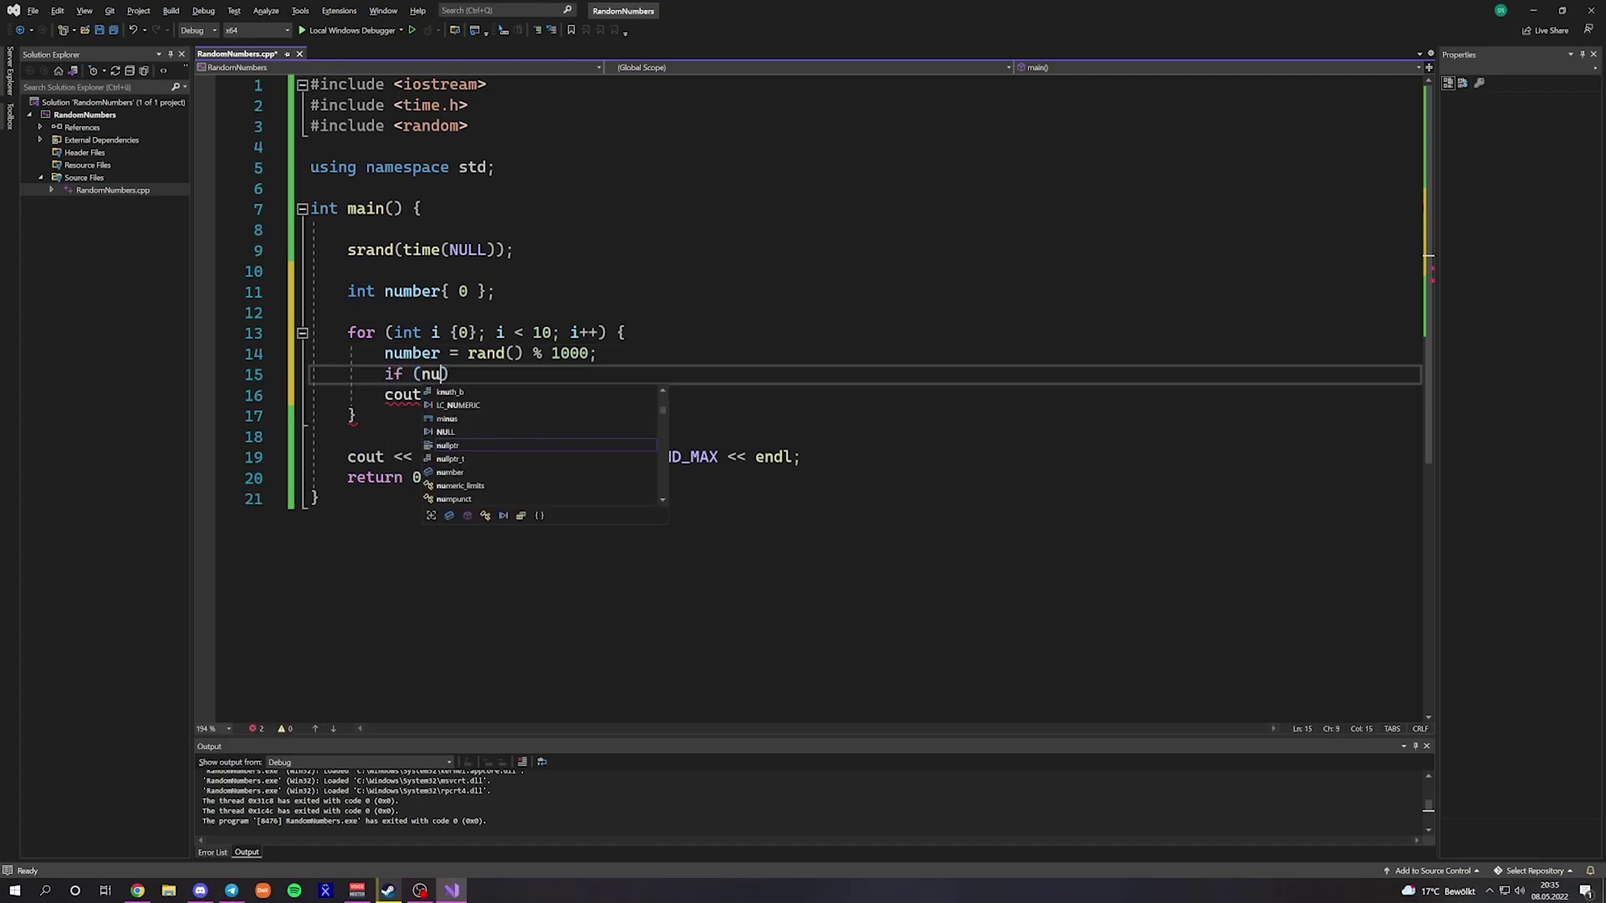
pyautogui.write('mber =')
pyautogui.press('BackSpace')
pyautogui.write('<')
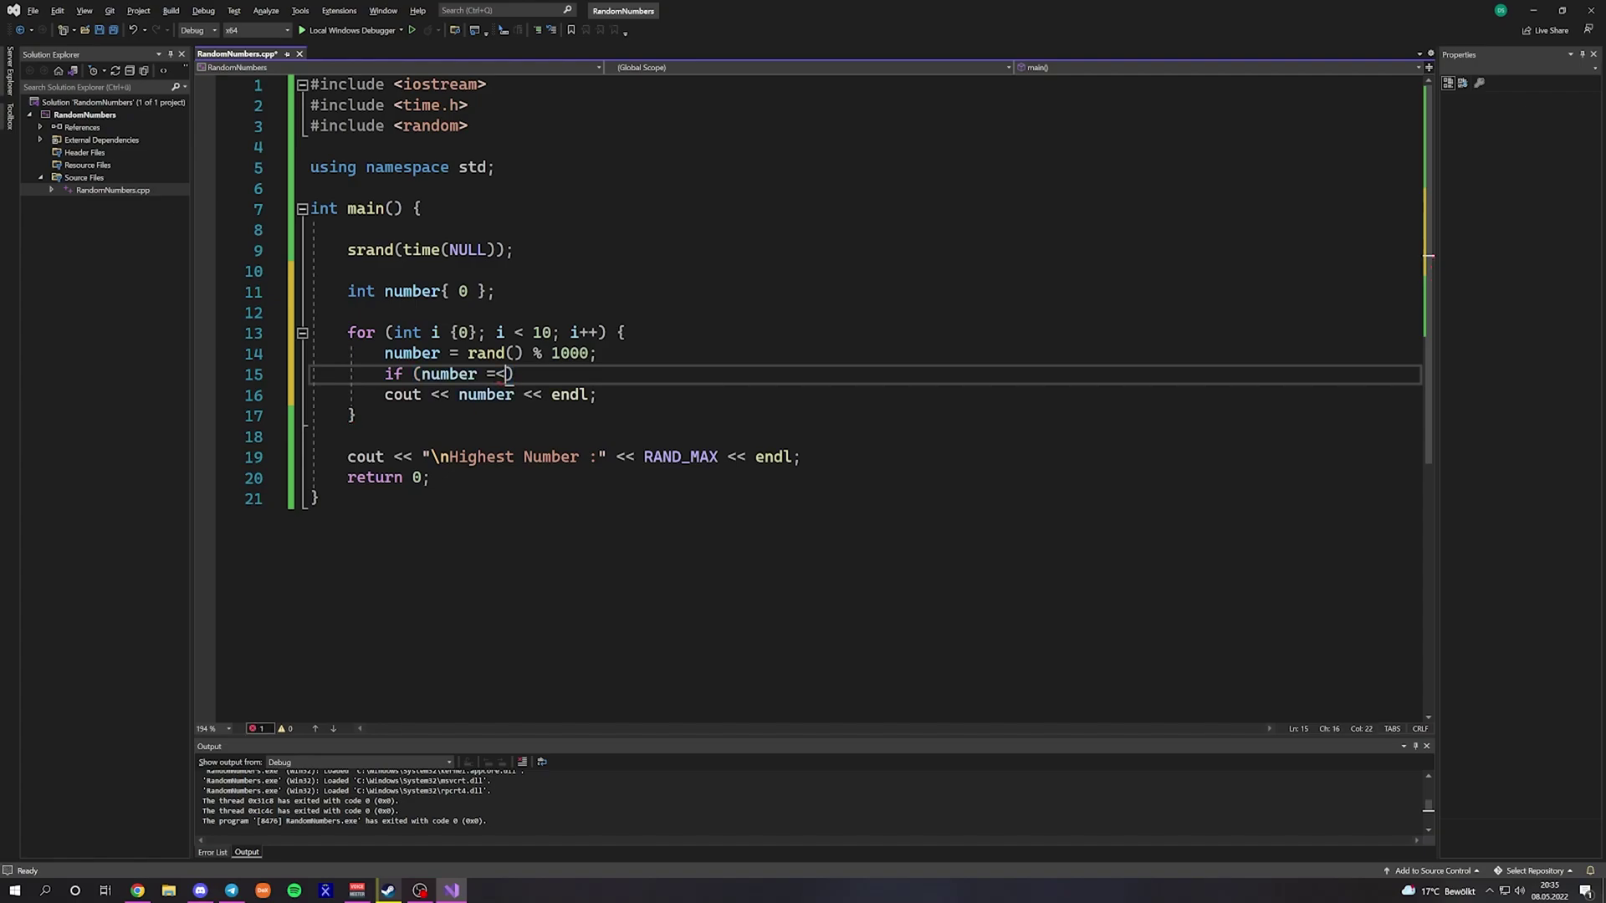
pyautogui.press('BackSpace')
pyautogui.press('BackSpace')
pyautogui.write('<= 100)')
# - Add 'number == 100;' under the if check and review the new lines
pyautogui.press('Return')
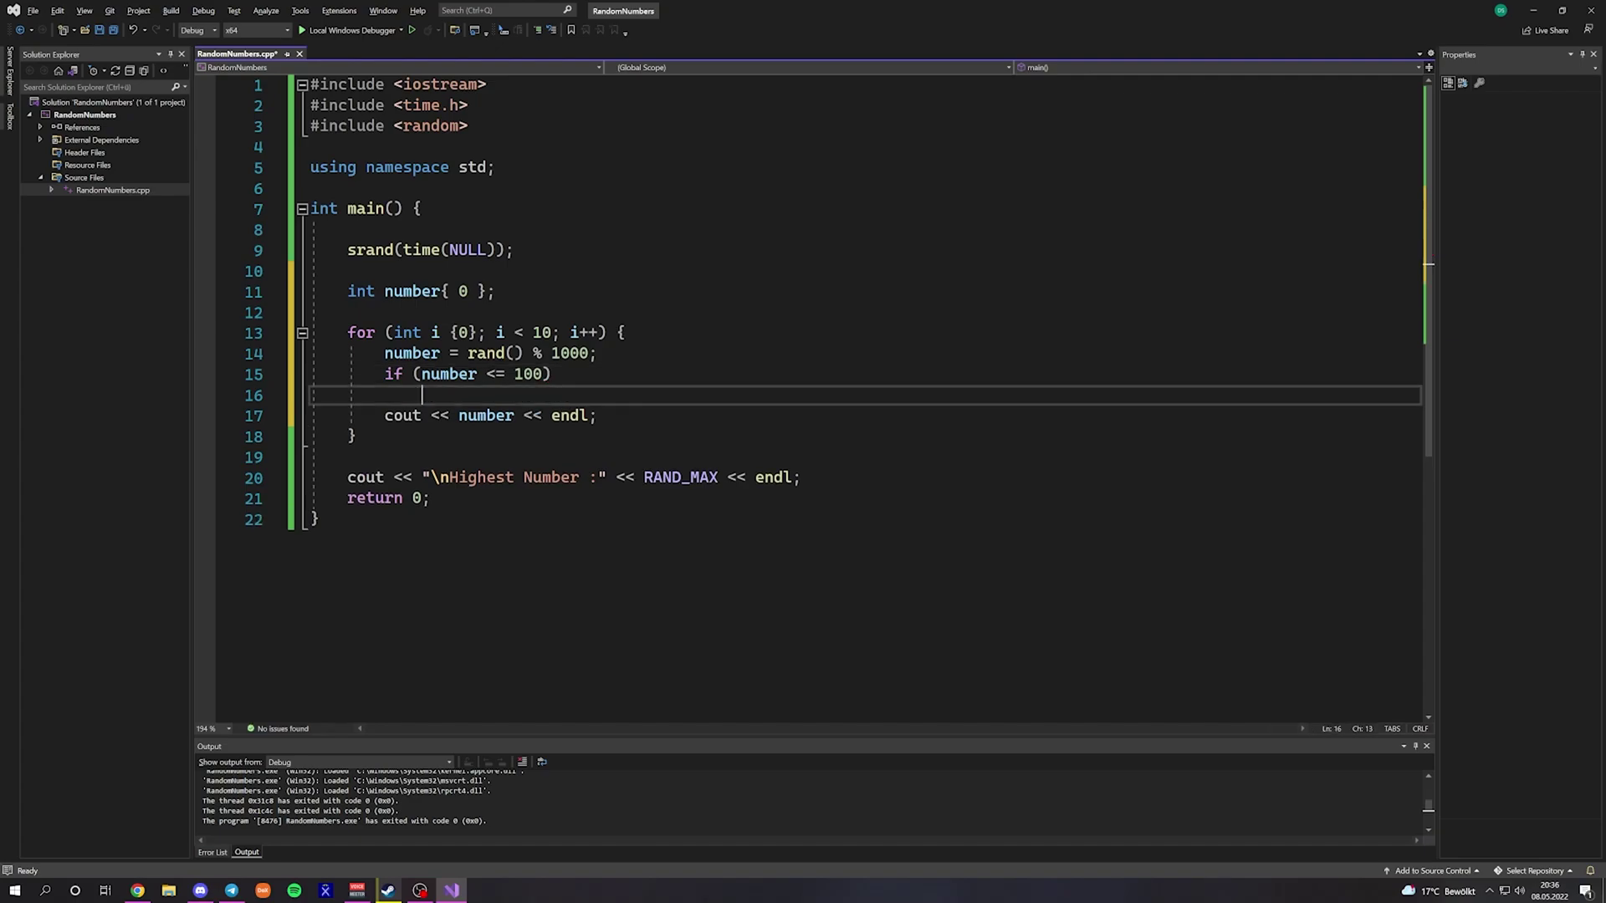
pyautogui.write('number == 1')
pyautogui.write('00;')
pyautogui.hotkey('shift', 'Up')
pyautogui.hotkey('shift', 'Home')
pyautogui.press('Up')
pyautogui.hotkey('shift', 'Up')
pyautogui.hotkey('shift', 'Up')
pyautogui.hotkey('shift', 'Down')
pyautogui.press('End')
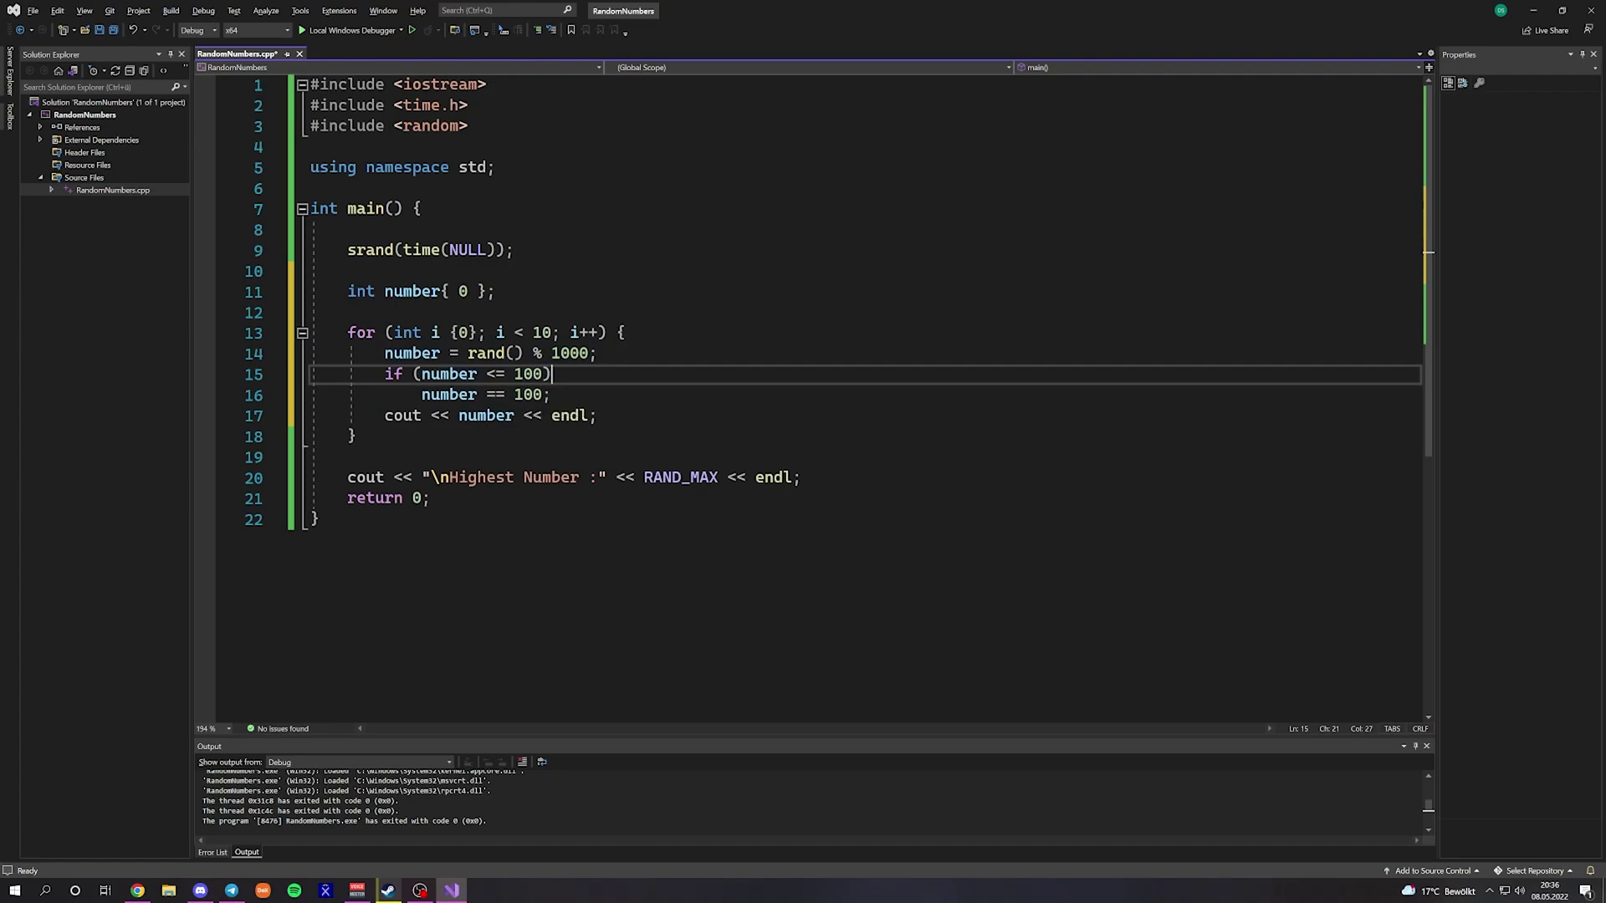
# - Insert an 'if (number <= 100)' check after the rand assignment, correcting the misspelled variable
pyautogui.press('Up')
pyautogui.press('Return')
pyautogui.write('i')
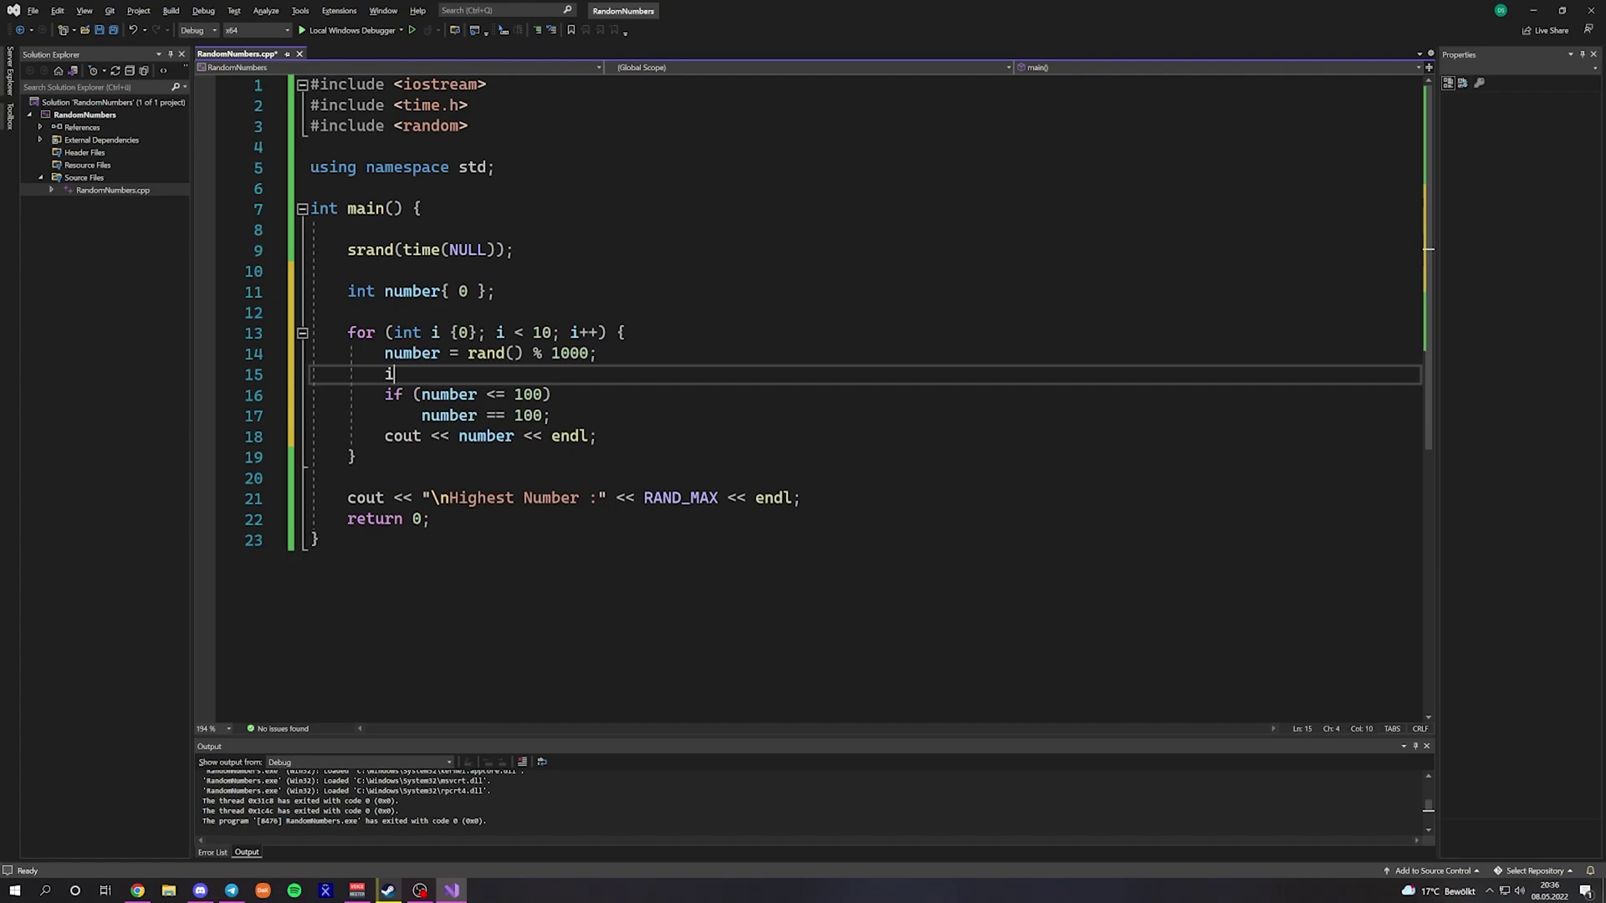
pyautogui.write('f (nummber ')
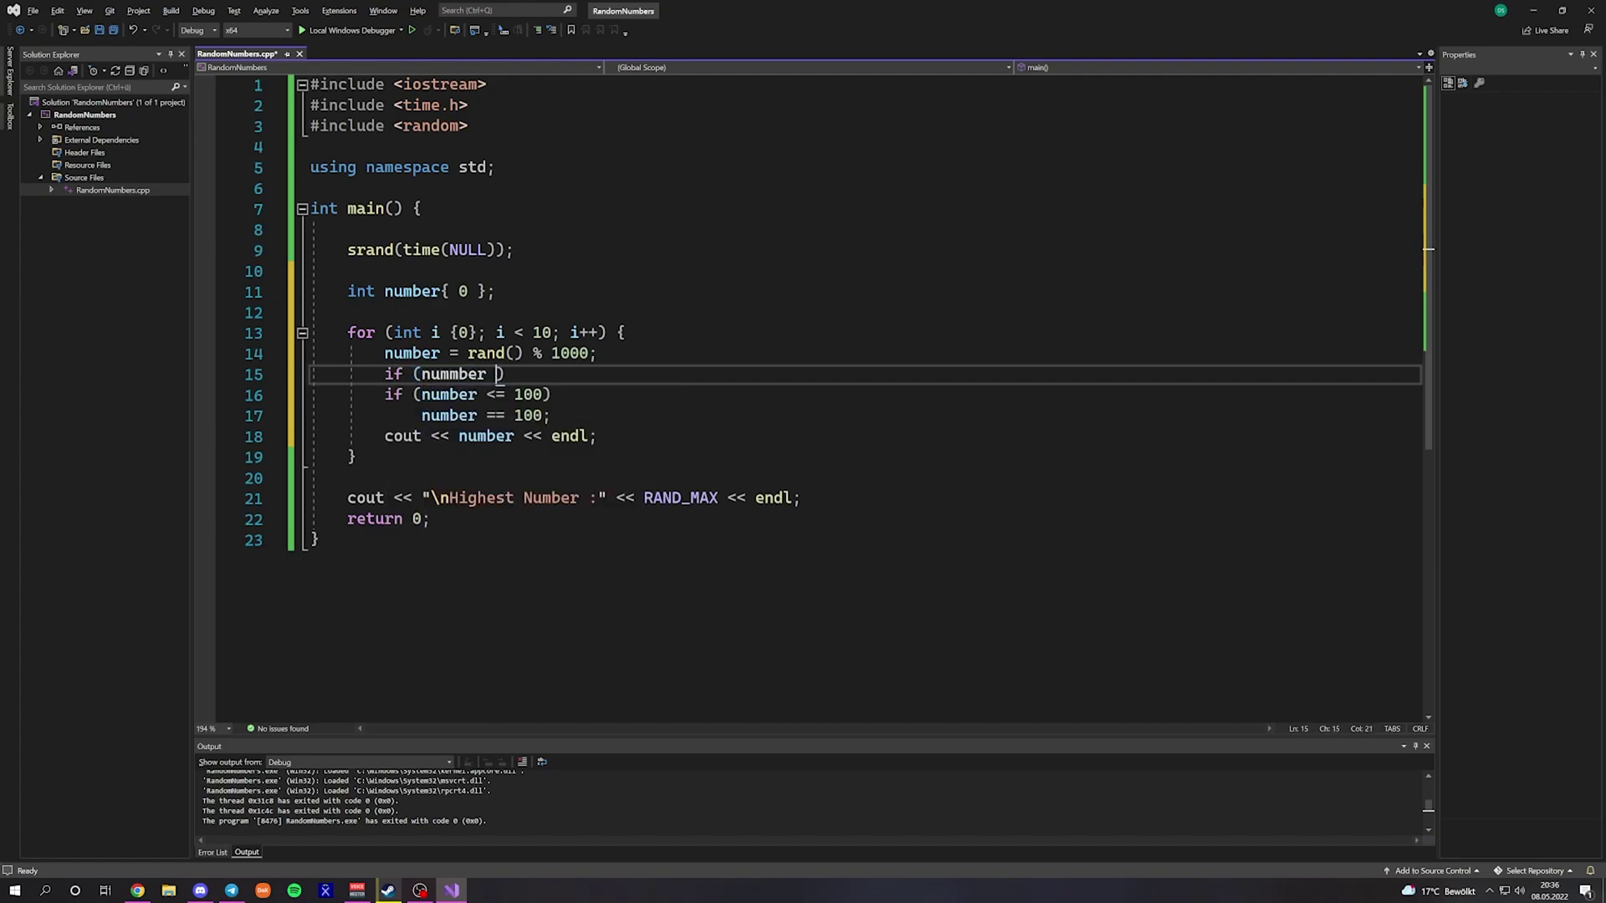
pyautogui.write('<=')
pyautogui.hotkey('ctrl', 'Left')
pyautogui.hotkey('ctrl', 'Left')
pyautogui.press('Right')
pyautogui.press('Right')
pyautogui.press('Right')
pyautogui.press('Delete')
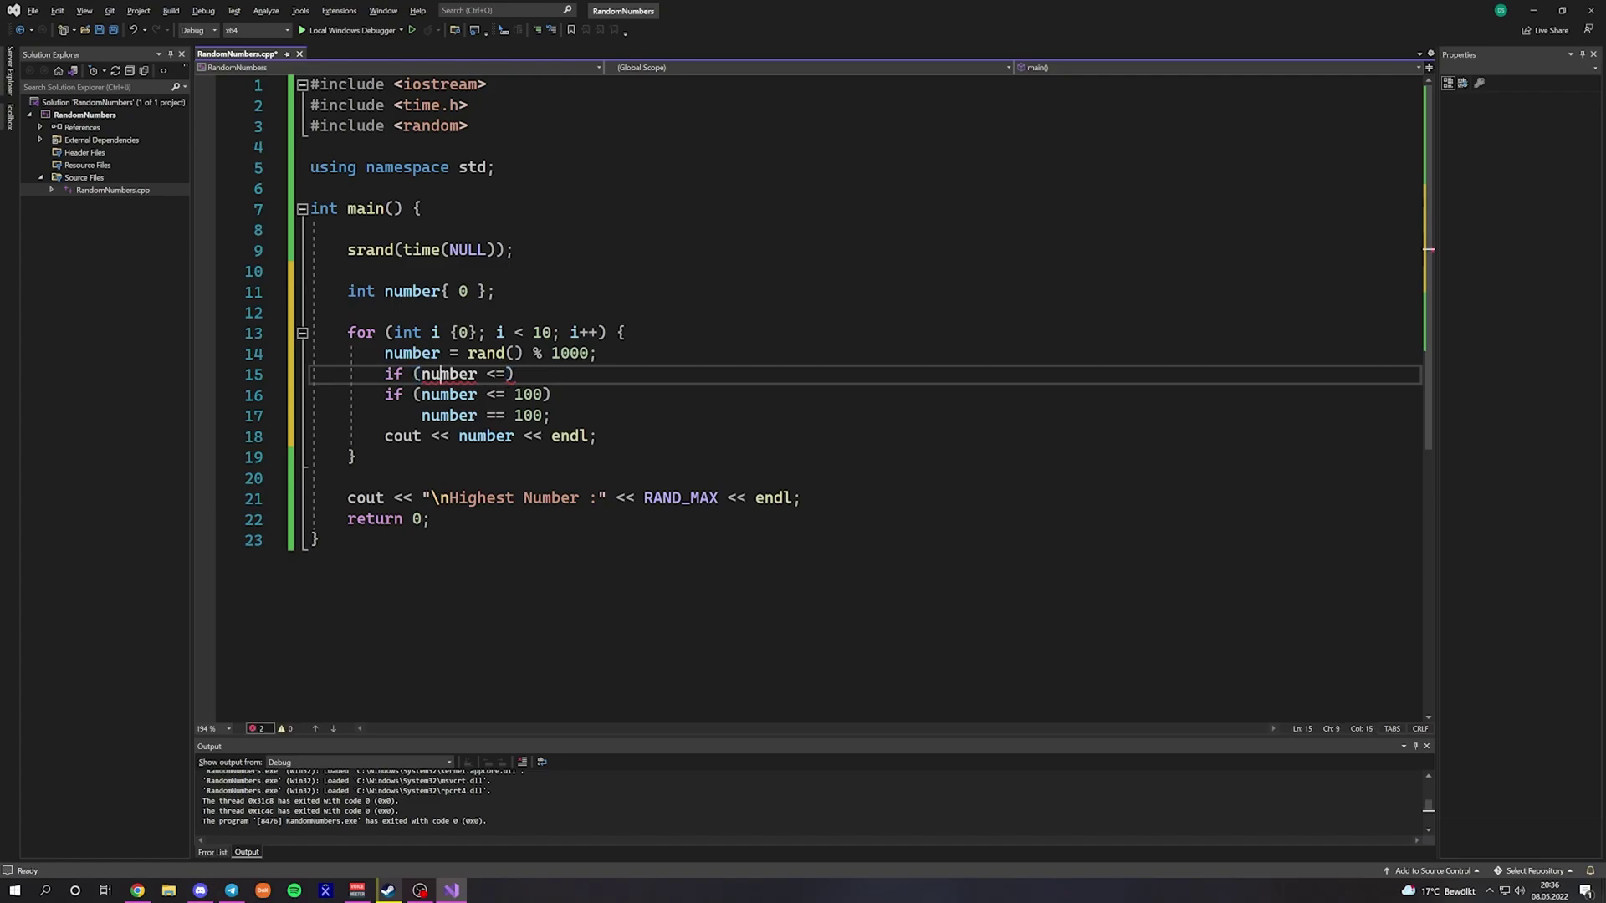
pyautogui.write('100')
# - Copy 'number = rand() % 1000;' into the body of the new check
pyautogui.press('End')
pyautogui.press('Return')
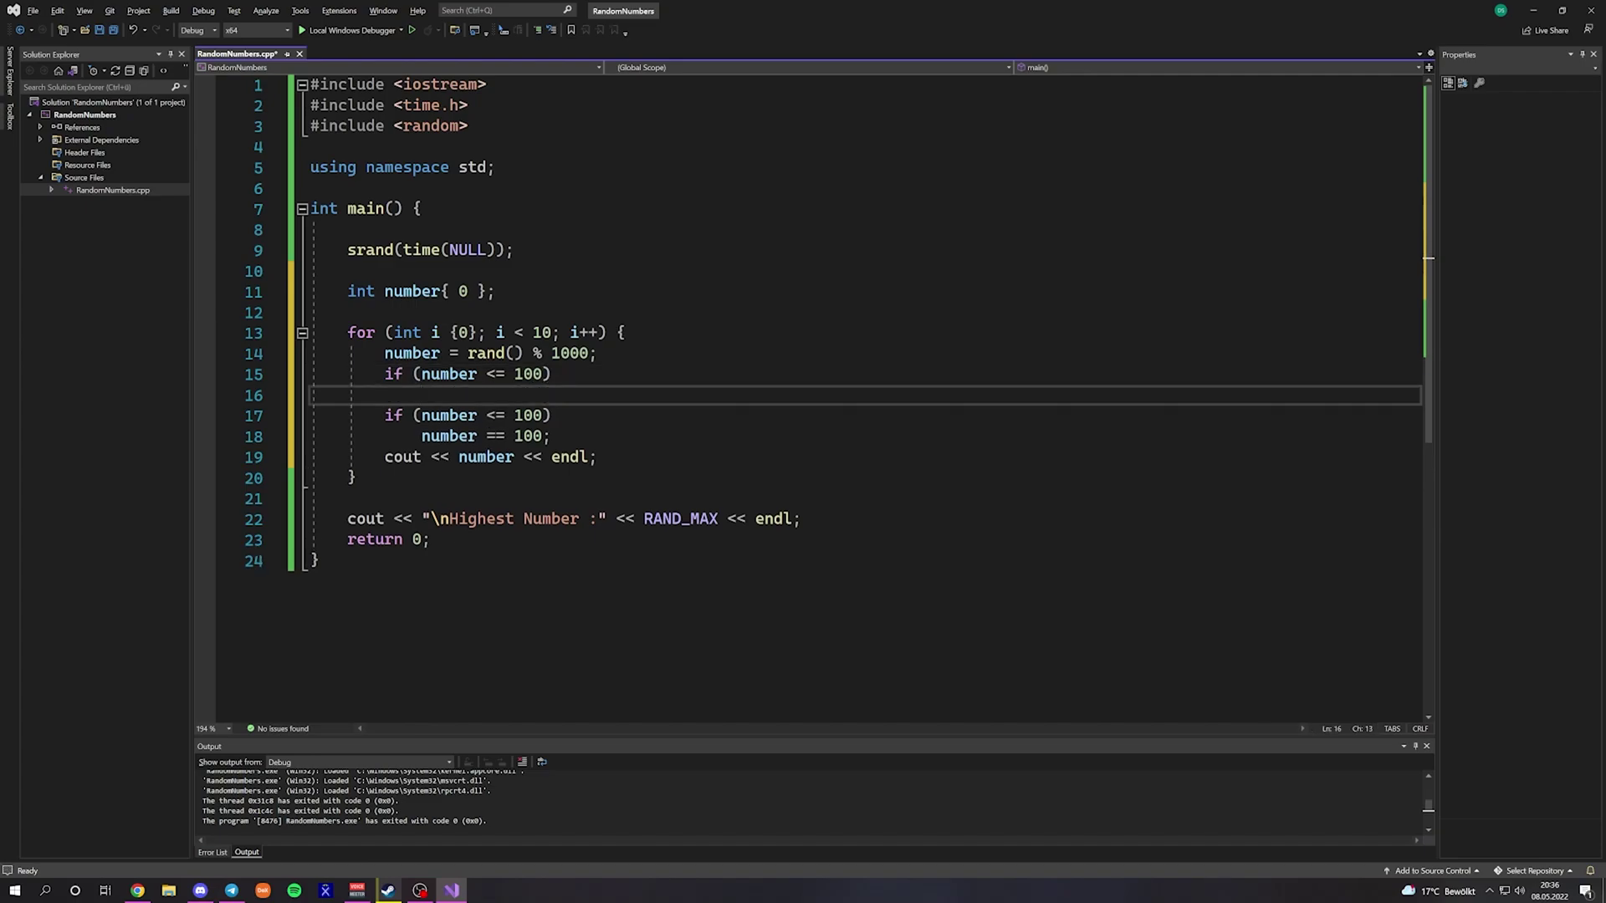
pyautogui.moveTo(600, 353); pyautogui.dragTo(385, 353)
pyautogui.hotkey('ctrl', 'c')
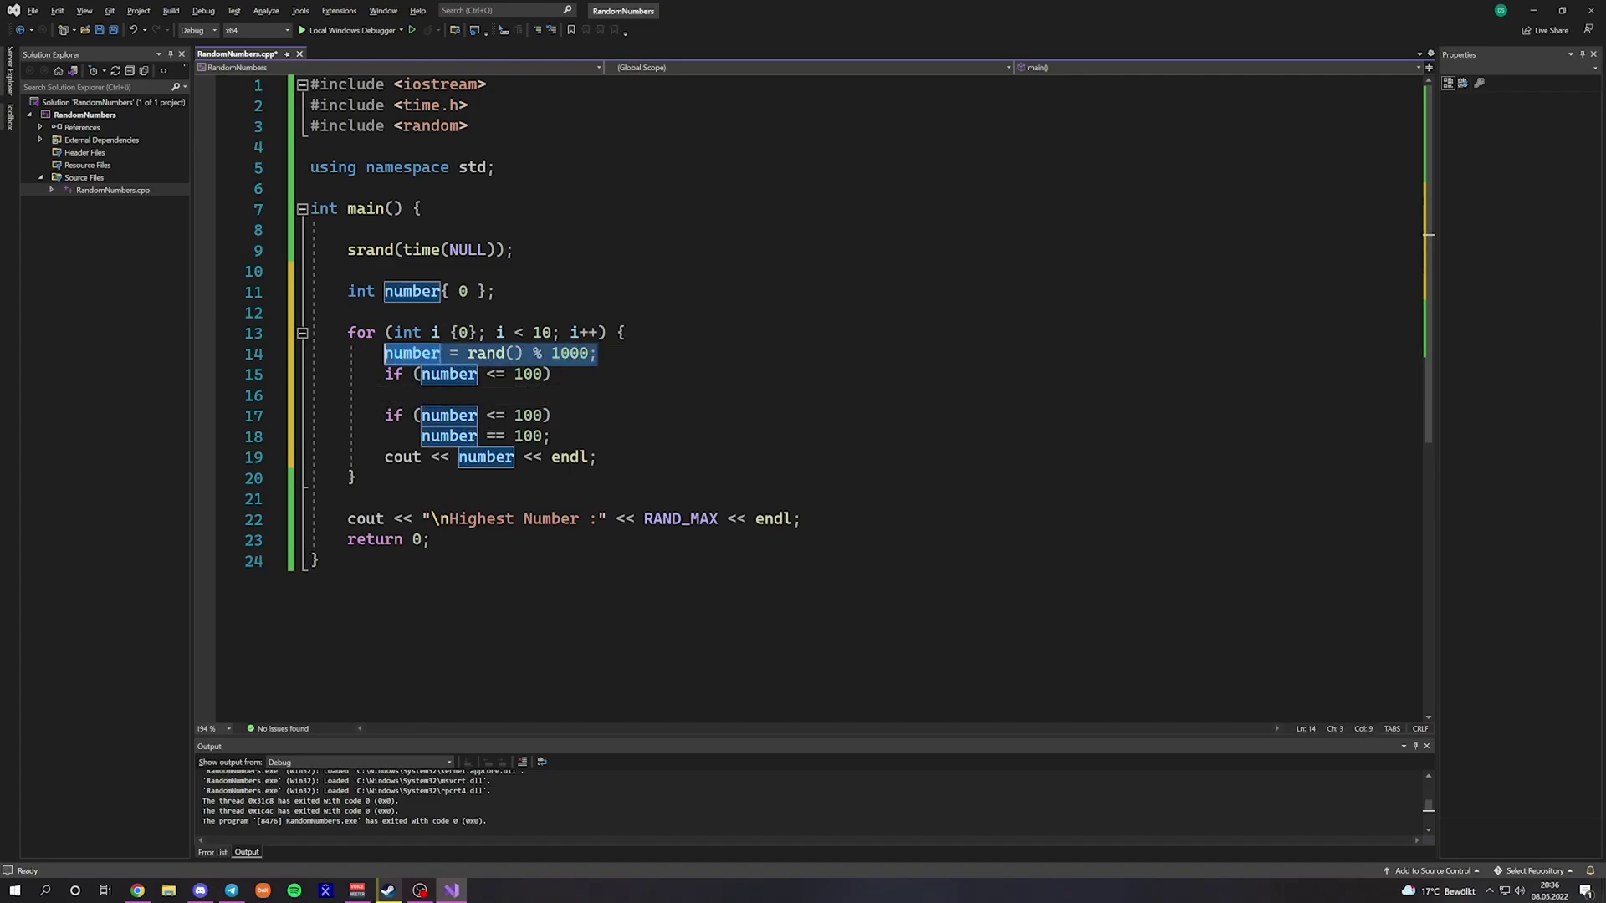
pyautogui.press('Down')
pyautogui.press('Down')
pyautogui.hotkey('ctrl', 'v')
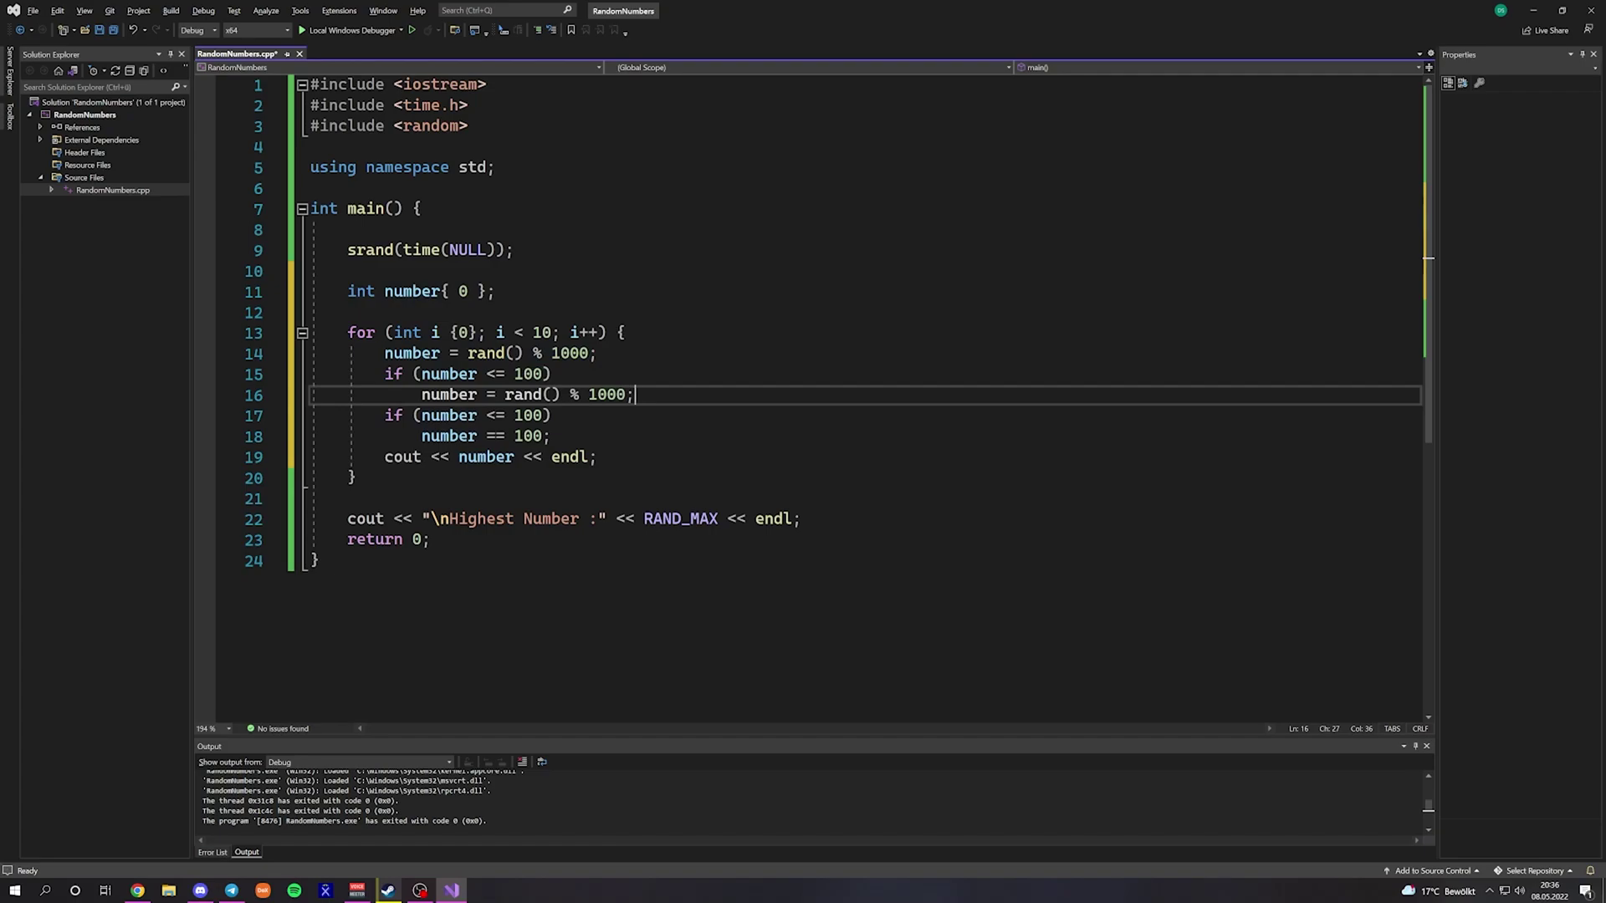
pyautogui.hotkey('shift', 'Home')
# - Insert a blank line before the cout line
pyautogui.press('Down')
pyautogui.press('Down')
pyautogui.press('Down')
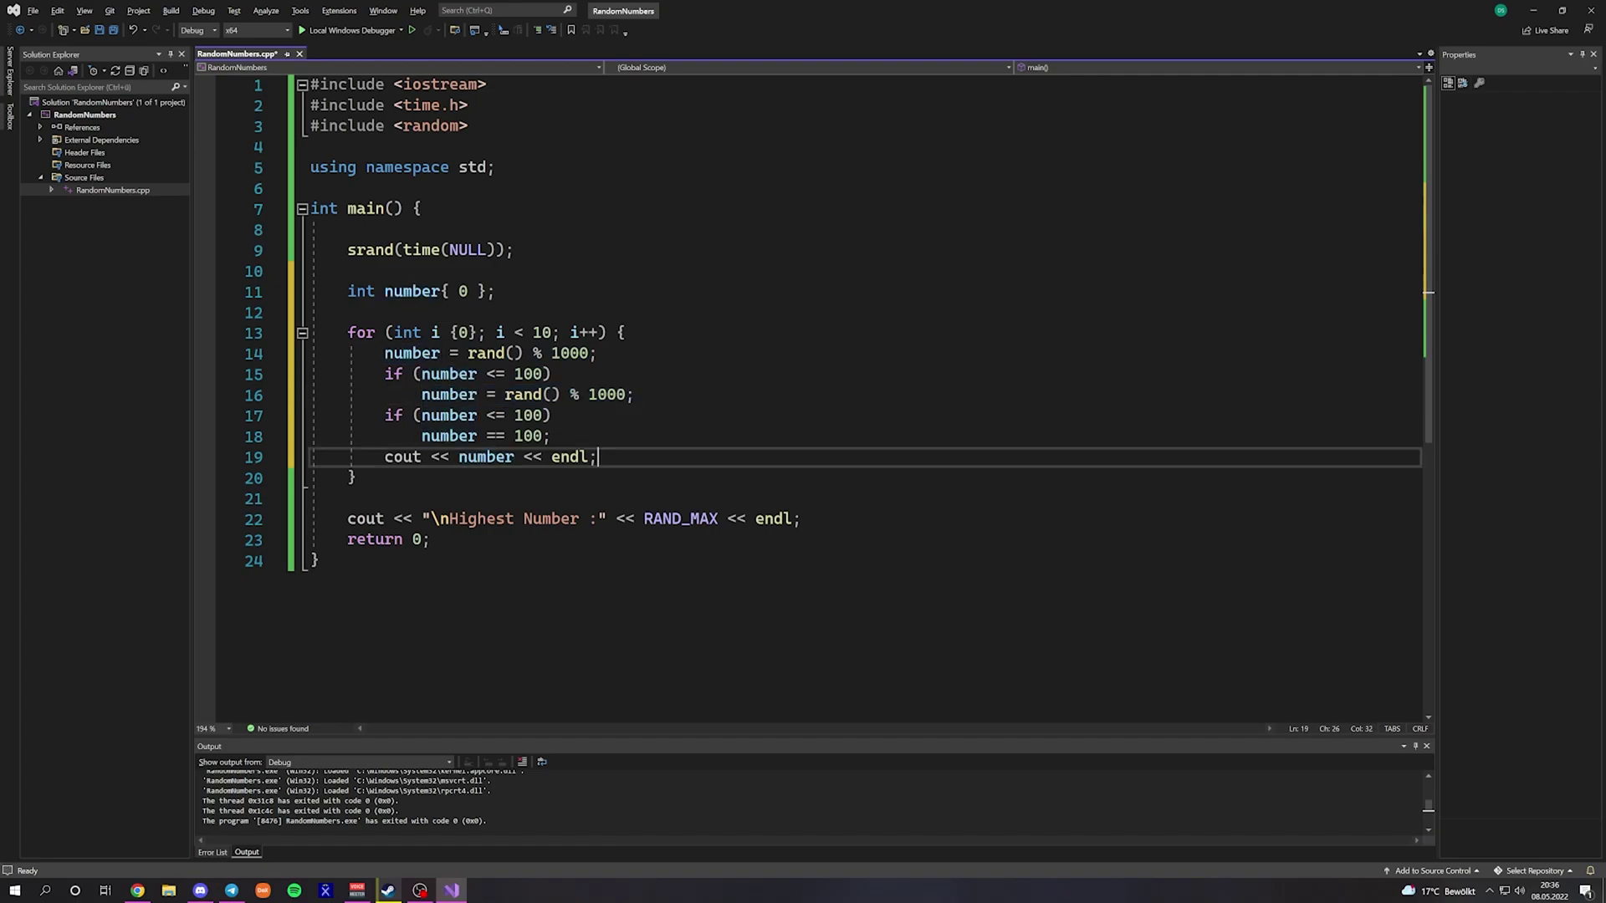
pyautogui.press('Up')
pyautogui.press('End')
pyautogui.press('Return')
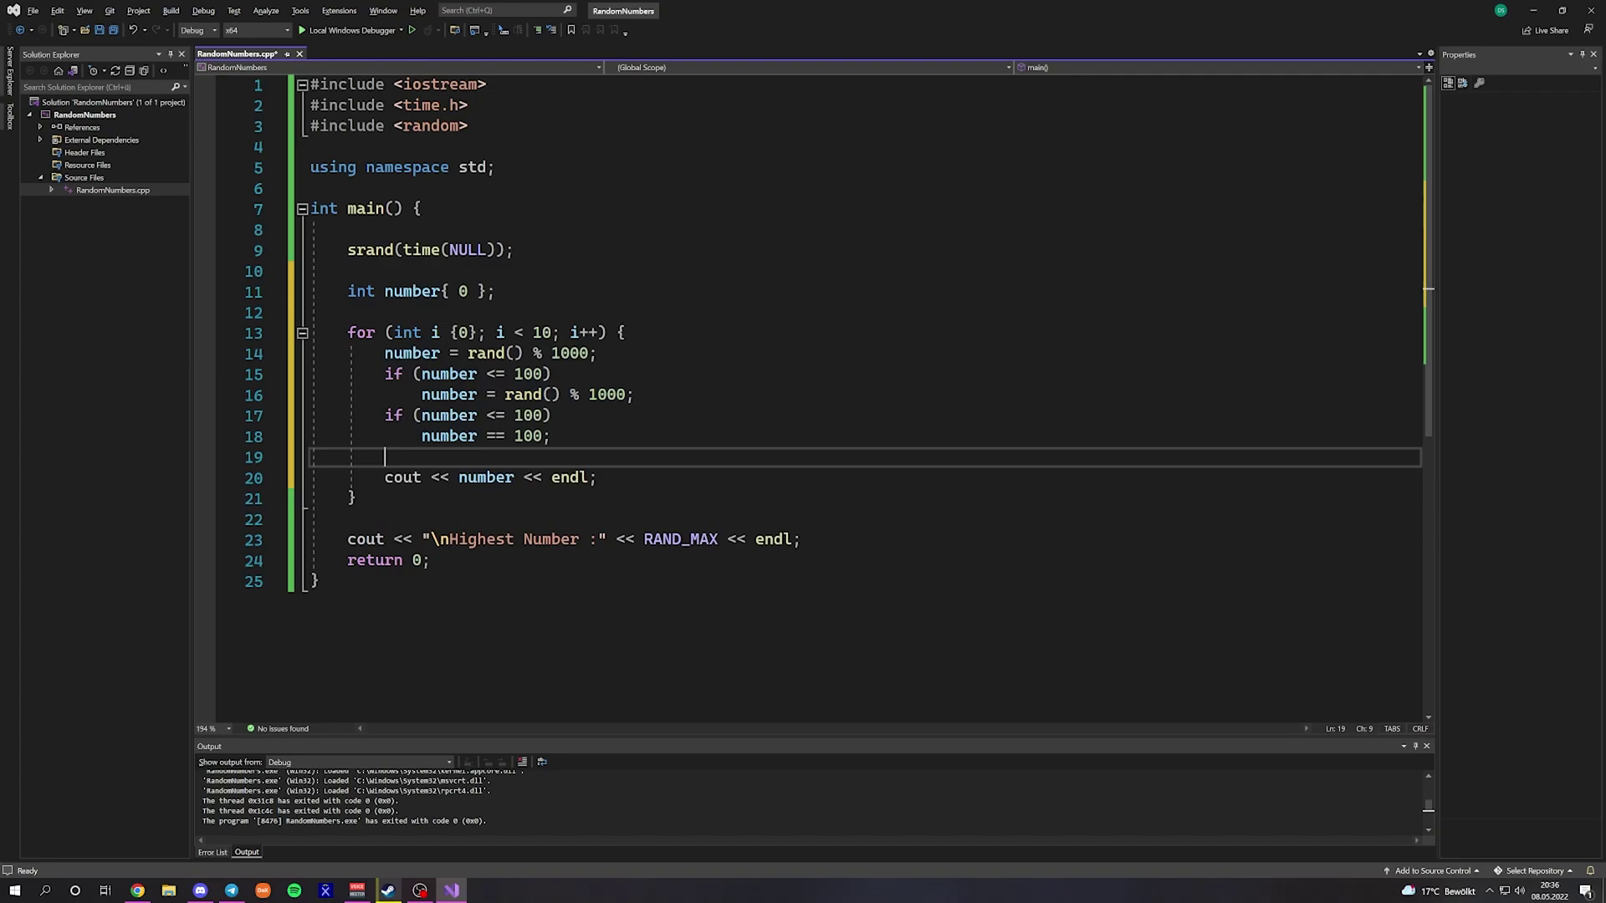
pyautogui.click(410, 28)
pyautogui.click(358, 47)
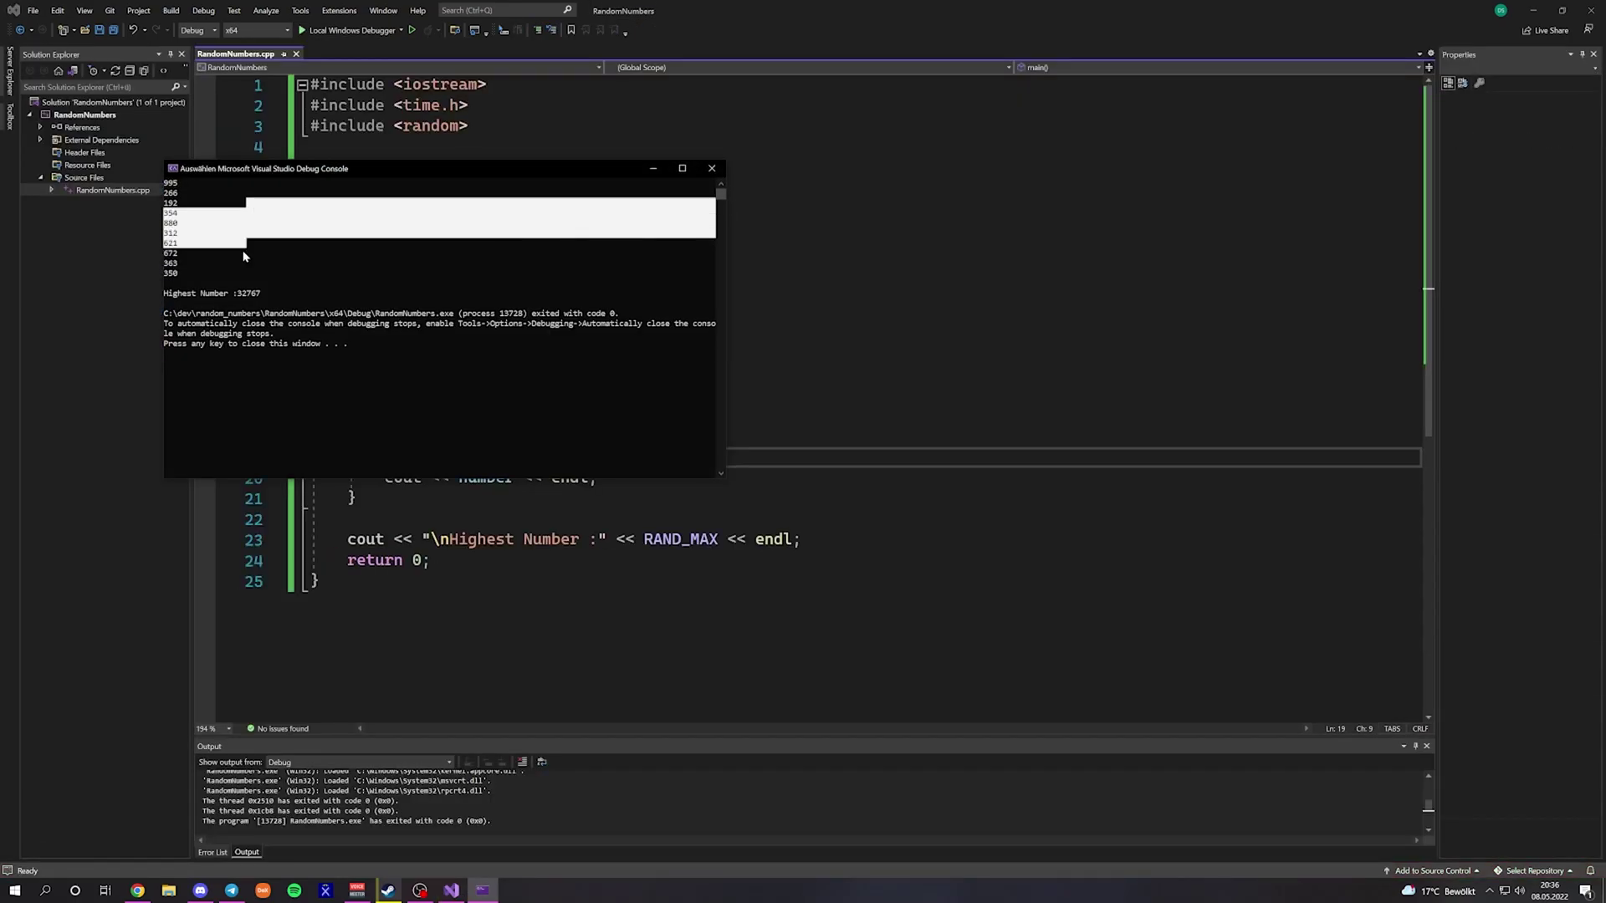
pyautogui.press('Return')
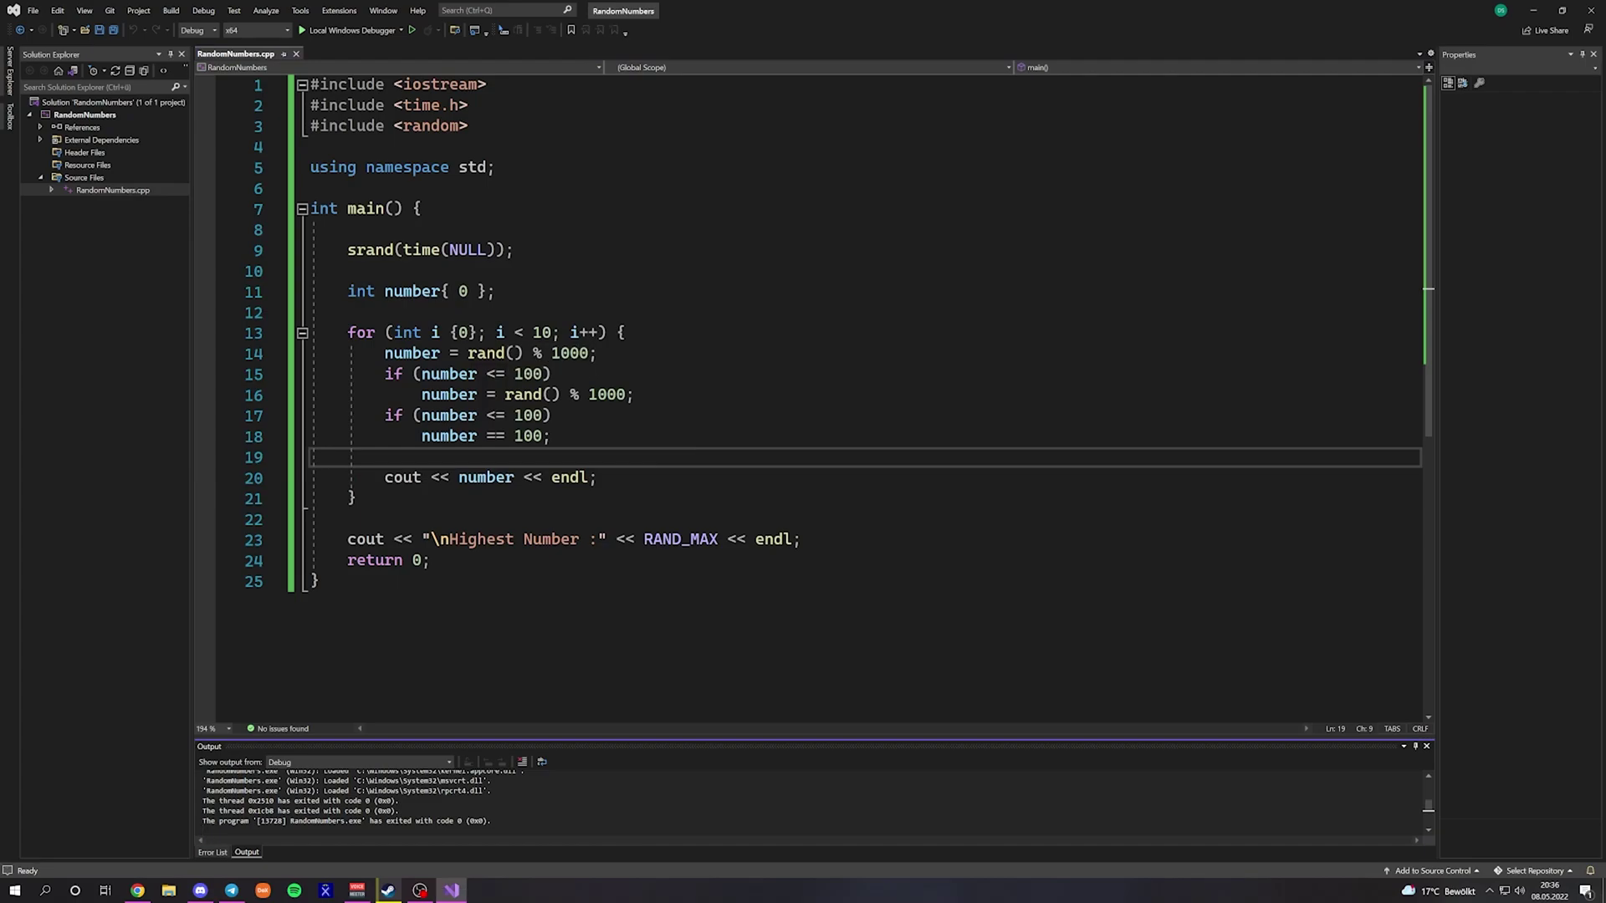
# - Raise the loop limit to i < 1000, run the program, inspect the output, and close it
pyautogui.click(550, 332)
pyautogui.write('00')
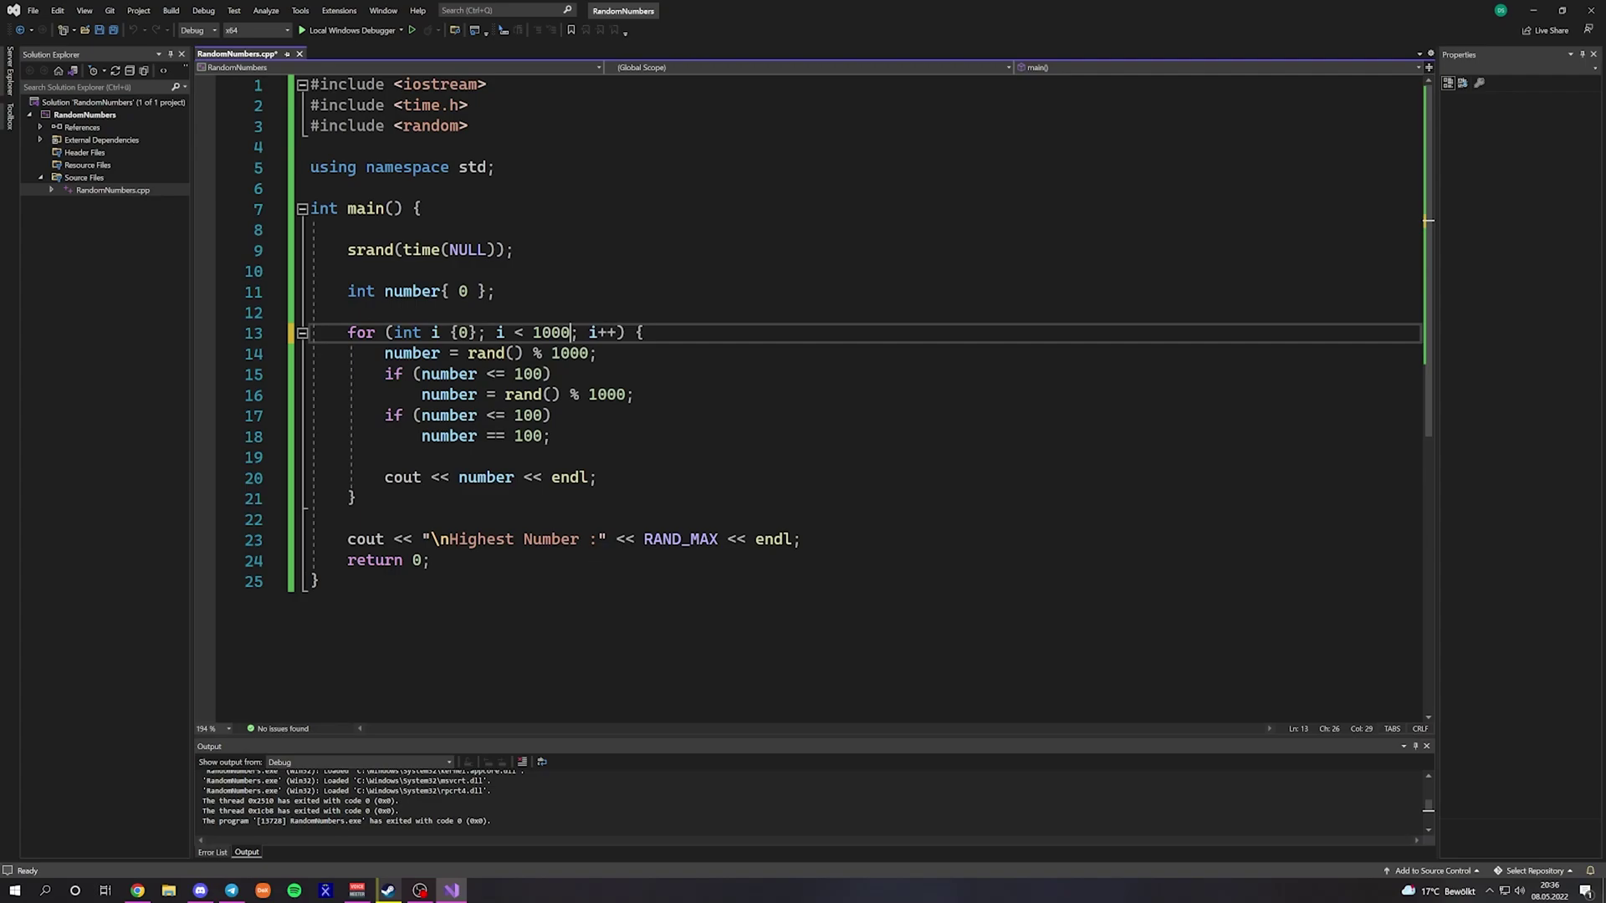
pyautogui.click(353, 30)
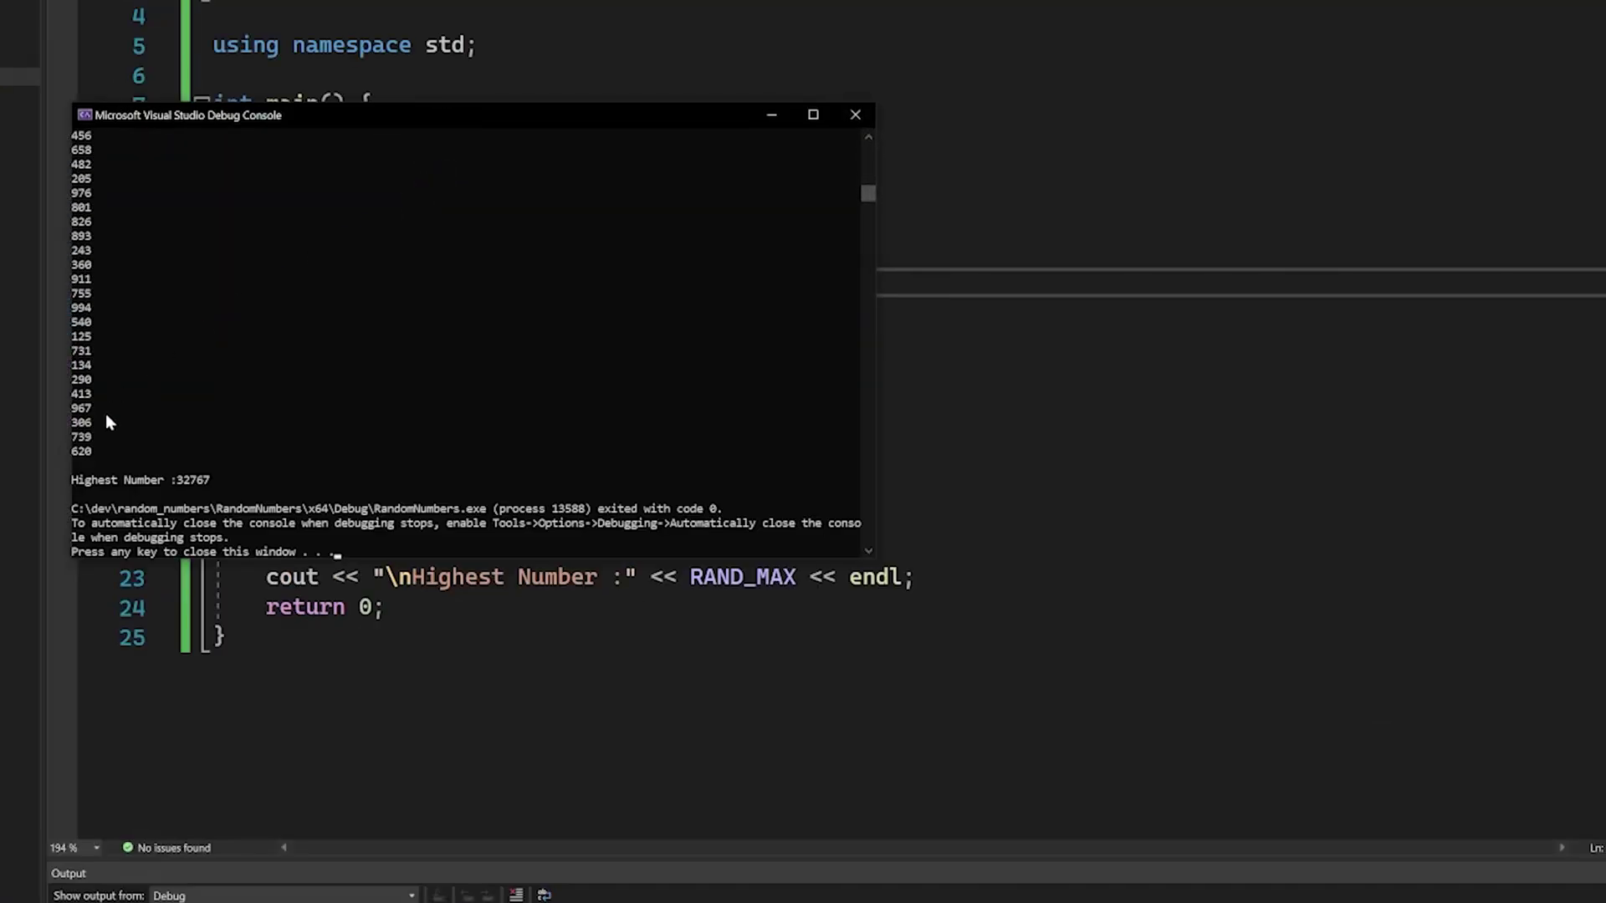
pyautogui.moveTo(105, 421)
pyautogui.mouseDown()
pyautogui.moveTo(120, 200)
pyautogui.moveTo(117, 251)
pyautogui.mouseUp()
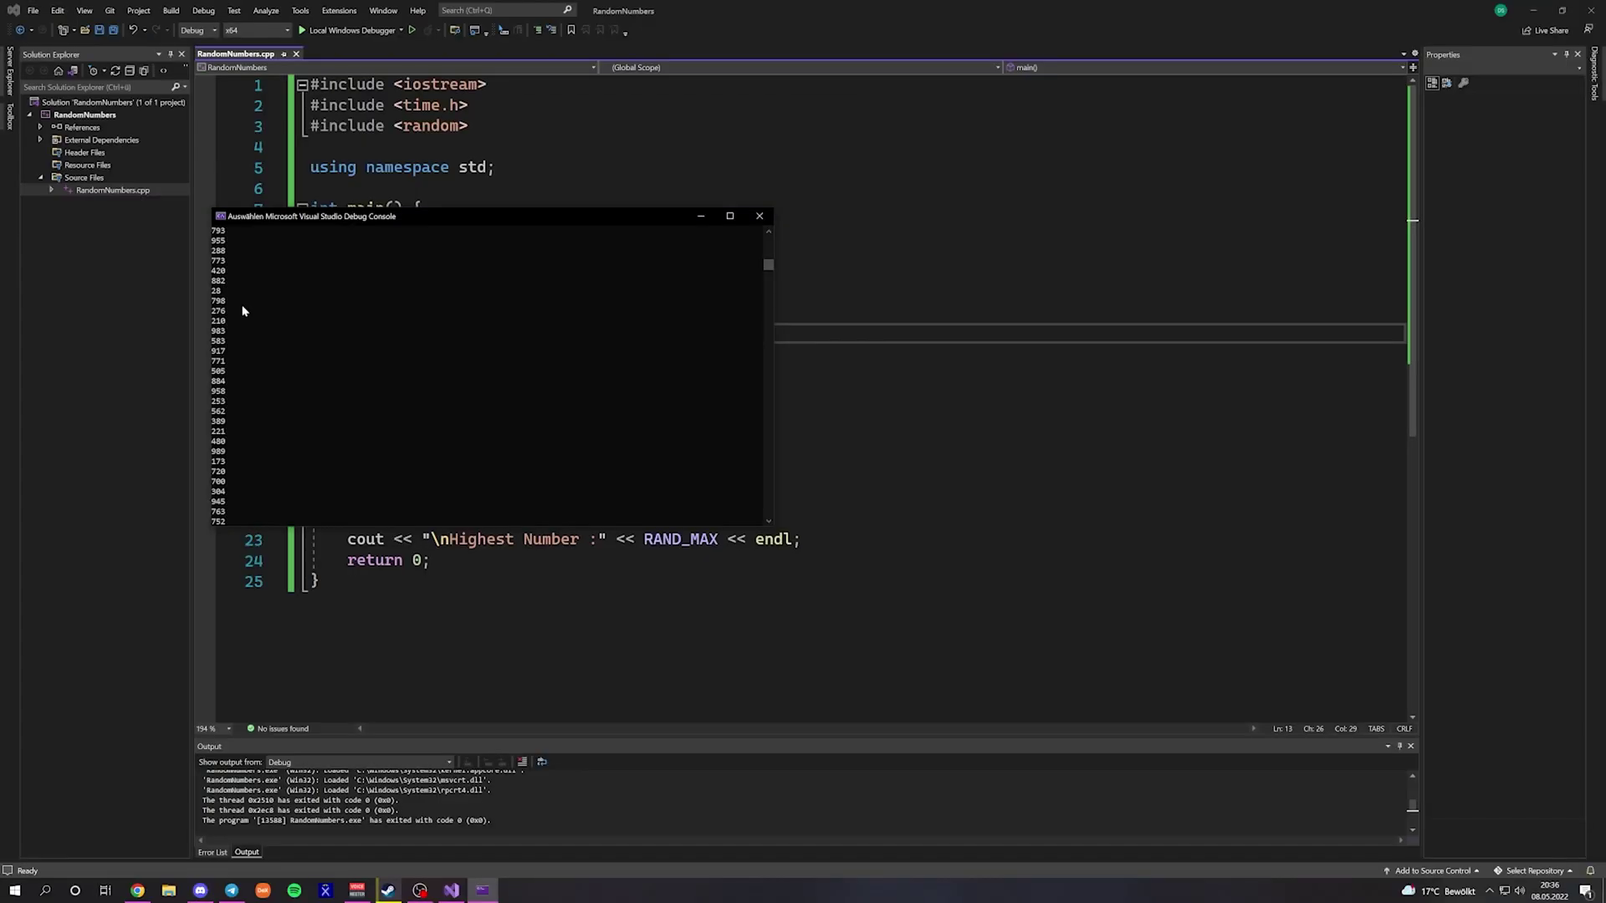
pyautogui.click(226, 294)
pyautogui.press('Return')
pyautogui.press('Return')
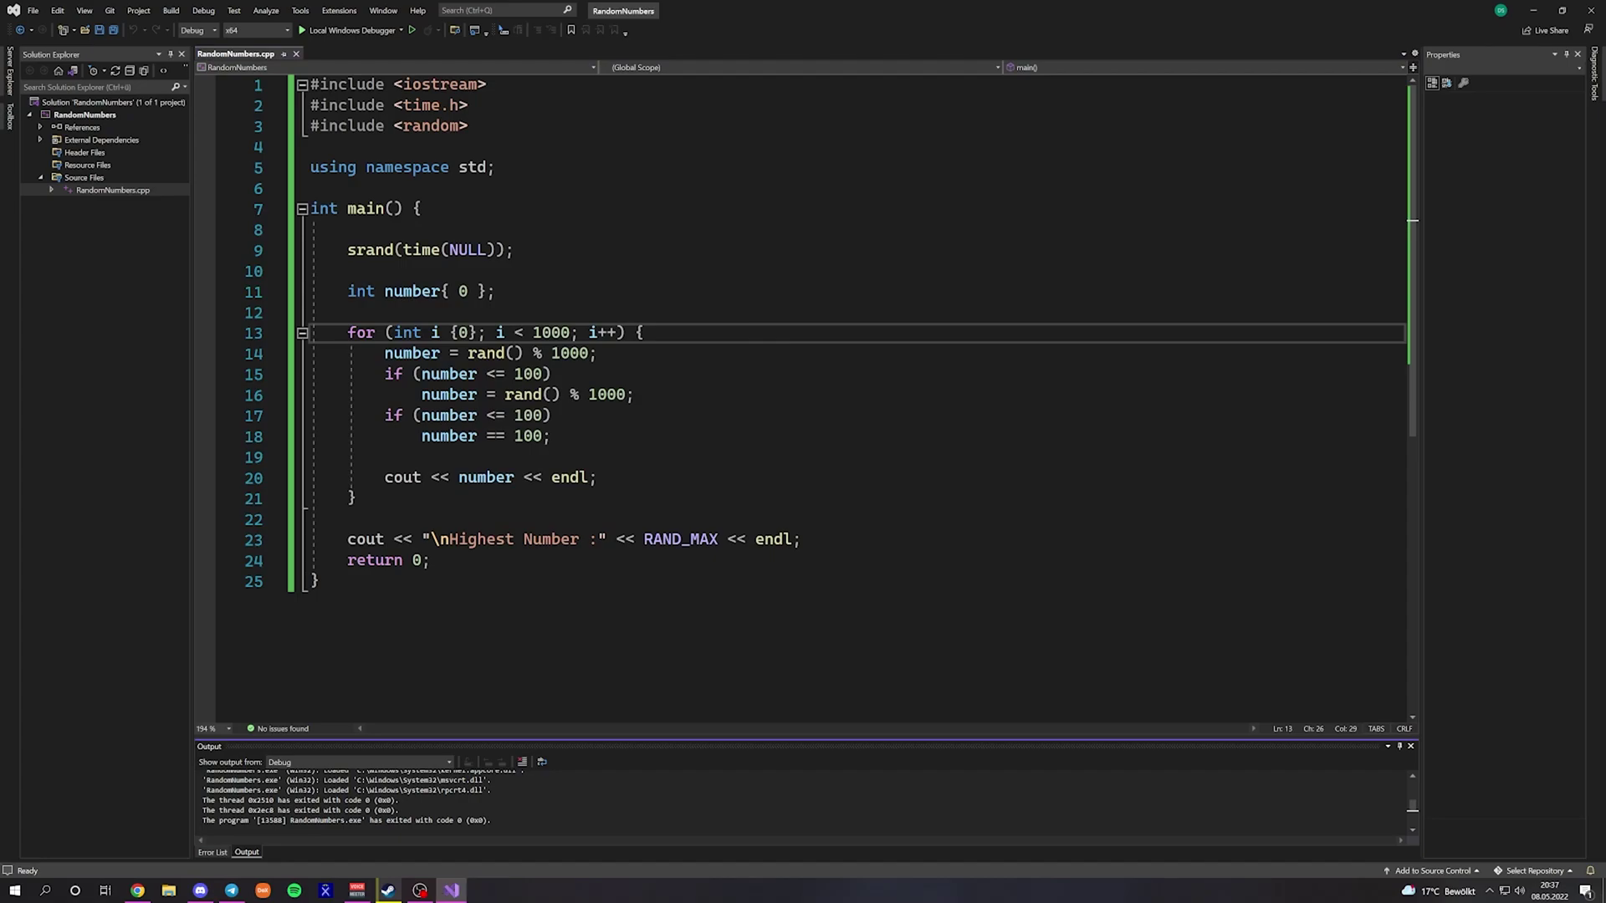
# - Delete one '=' on line 18 so it reads 'number = 100;'
pyautogui.click(503, 435)
pyautogui.press('BackSpace')
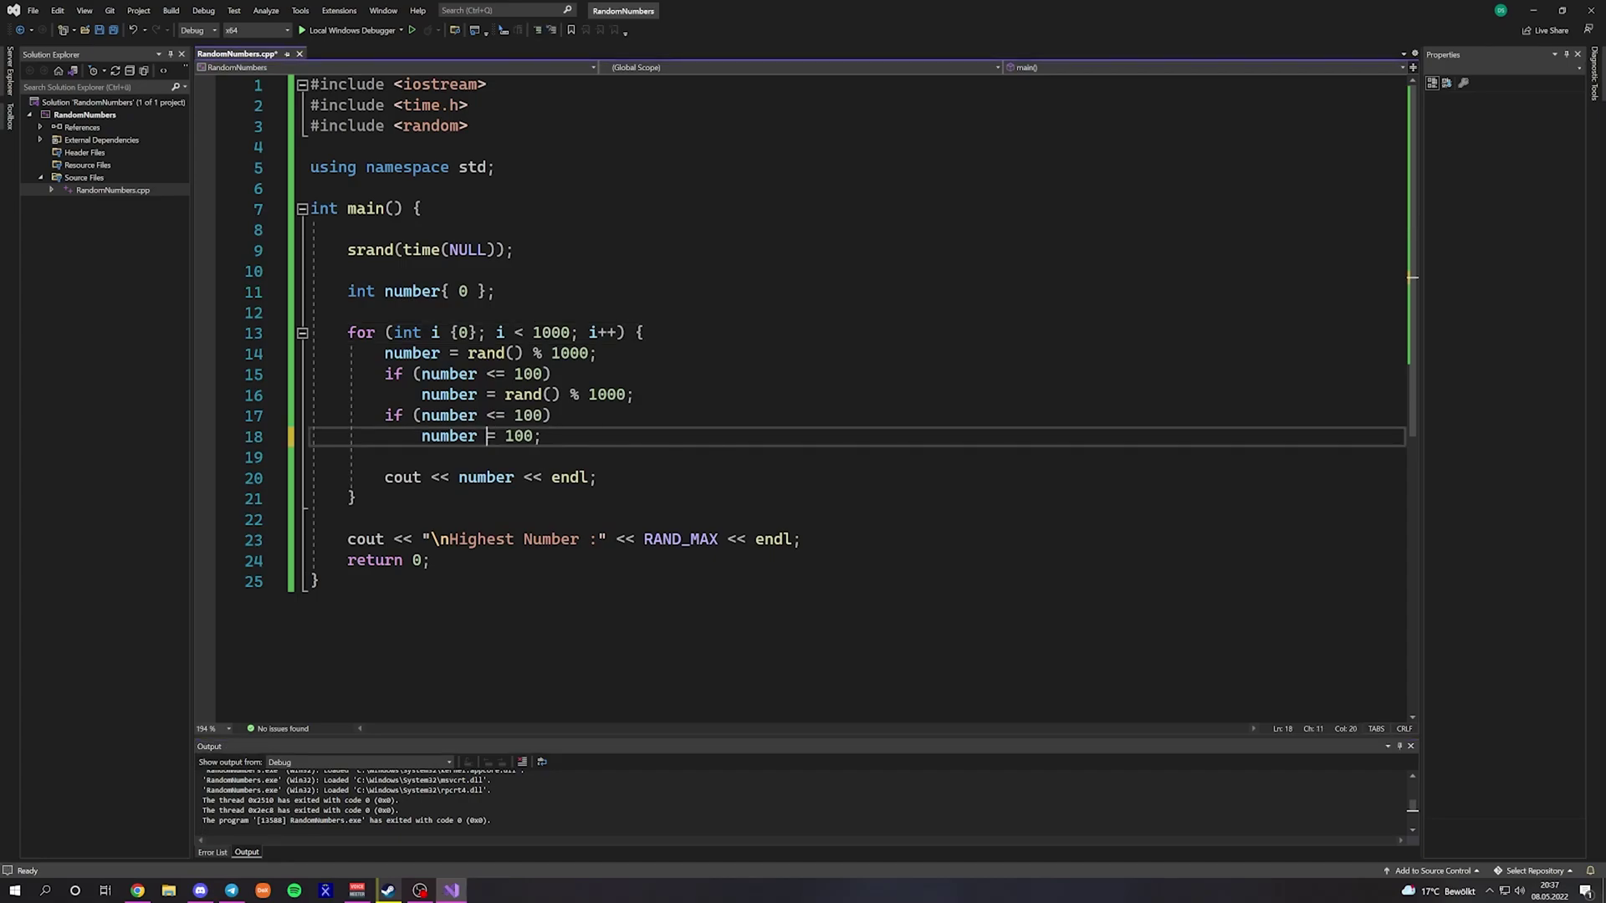
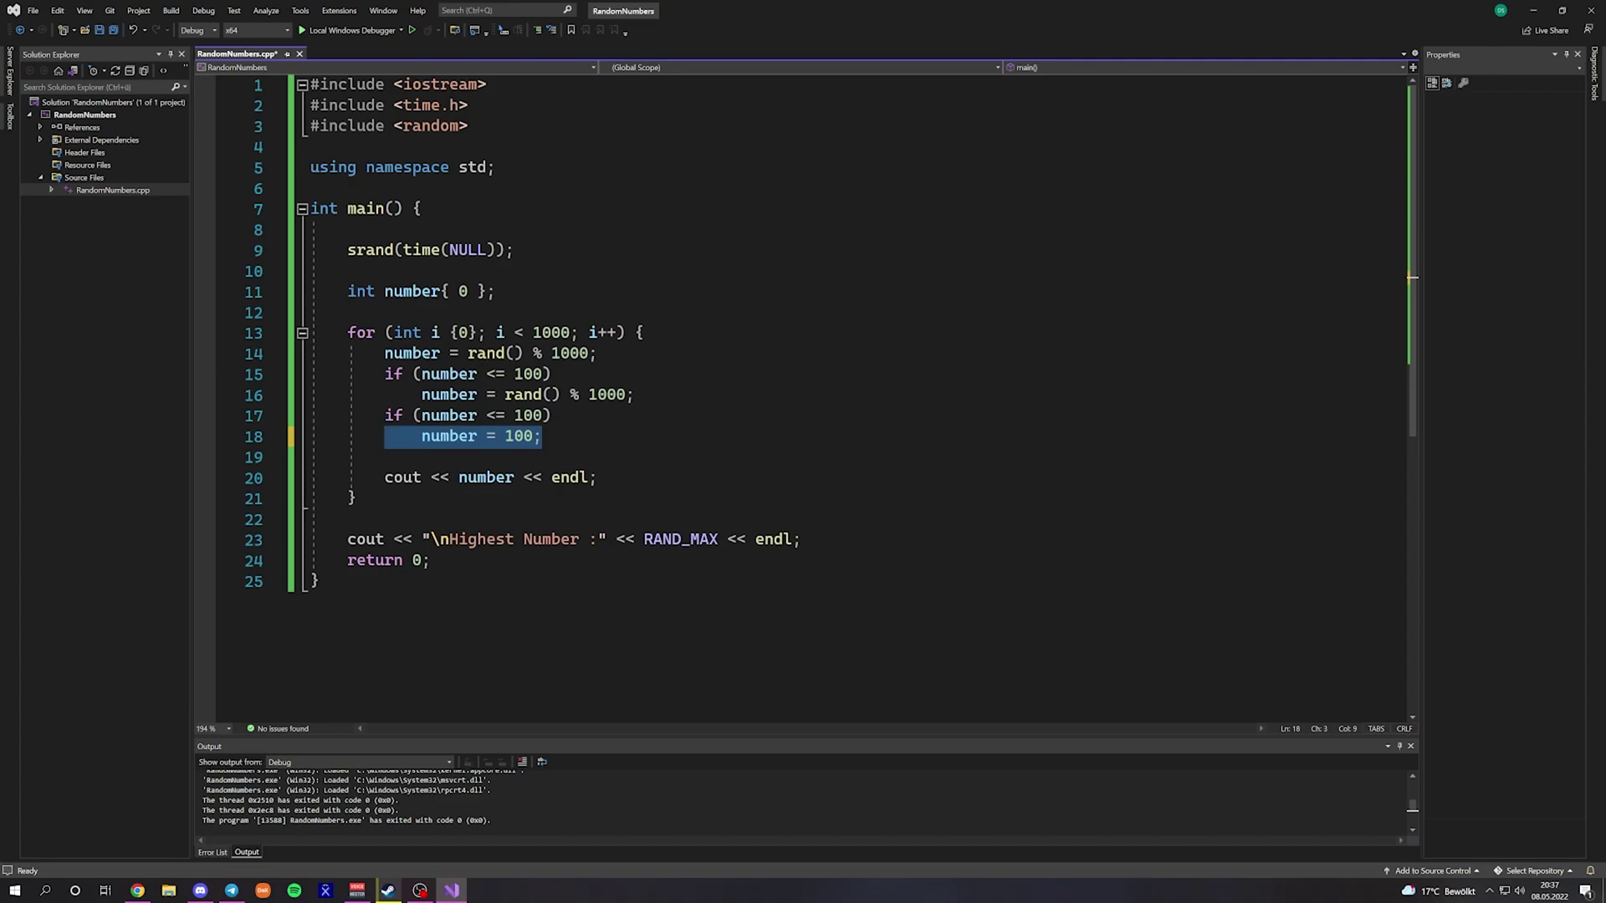
# - Build and run RandomNumbers twice to print fresh random numbers, then close the debug console
pyautogui.click(357, 30)
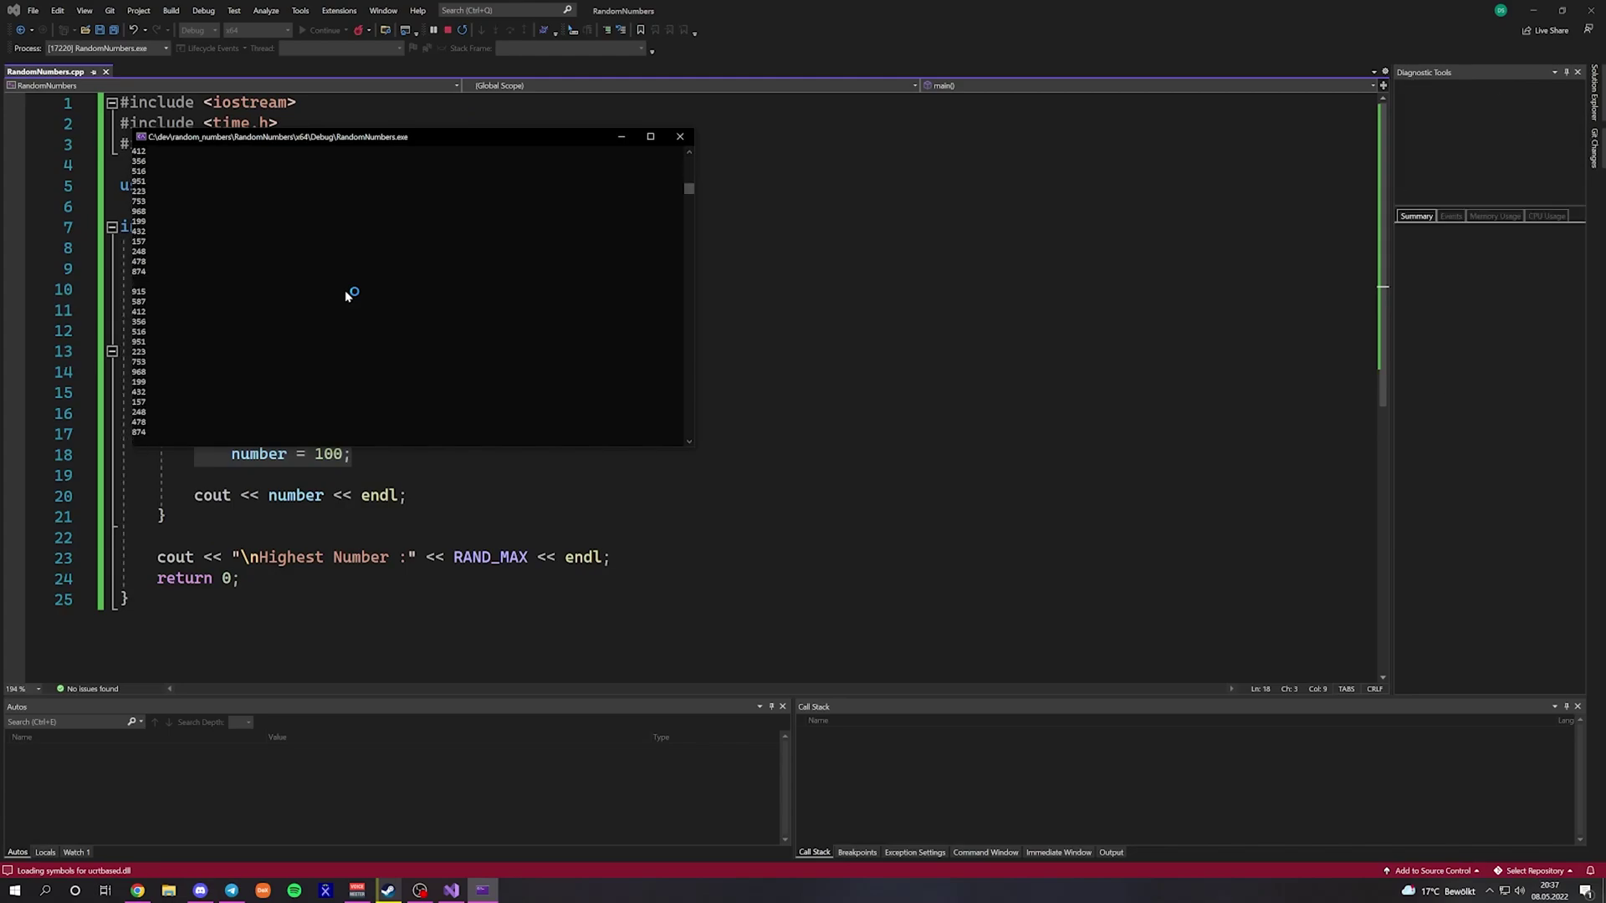
pyautogui.hotkey('ctrl', 'F5')
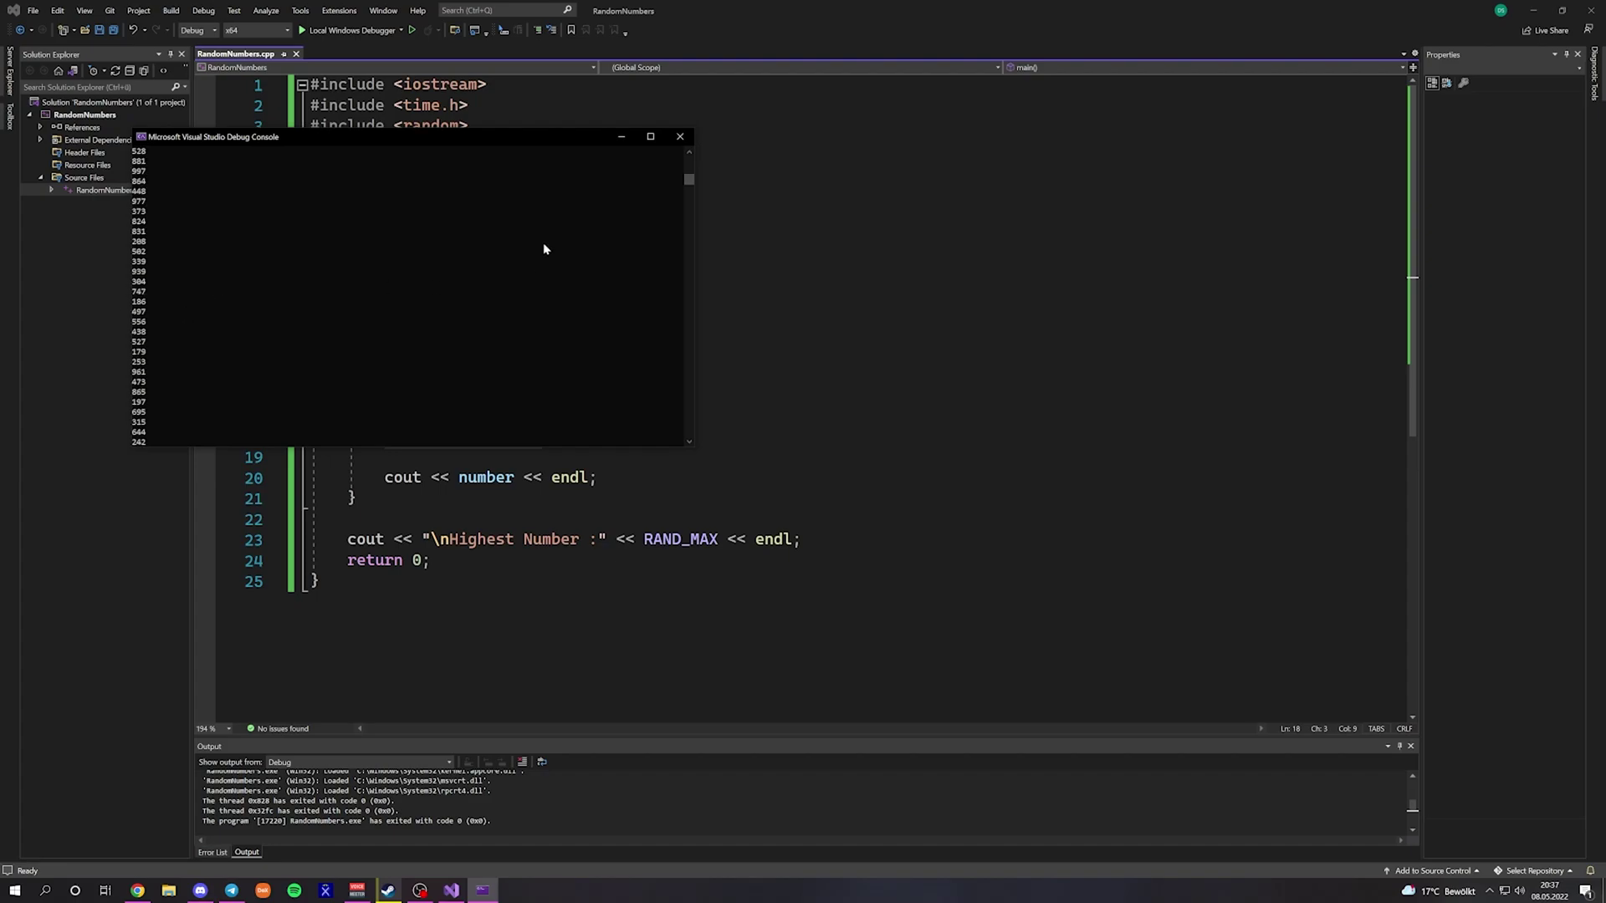
pyautogui.moveTo(689, 179); pyautogui.dragTo(689, 155)
pyautogui.click(680, 136)
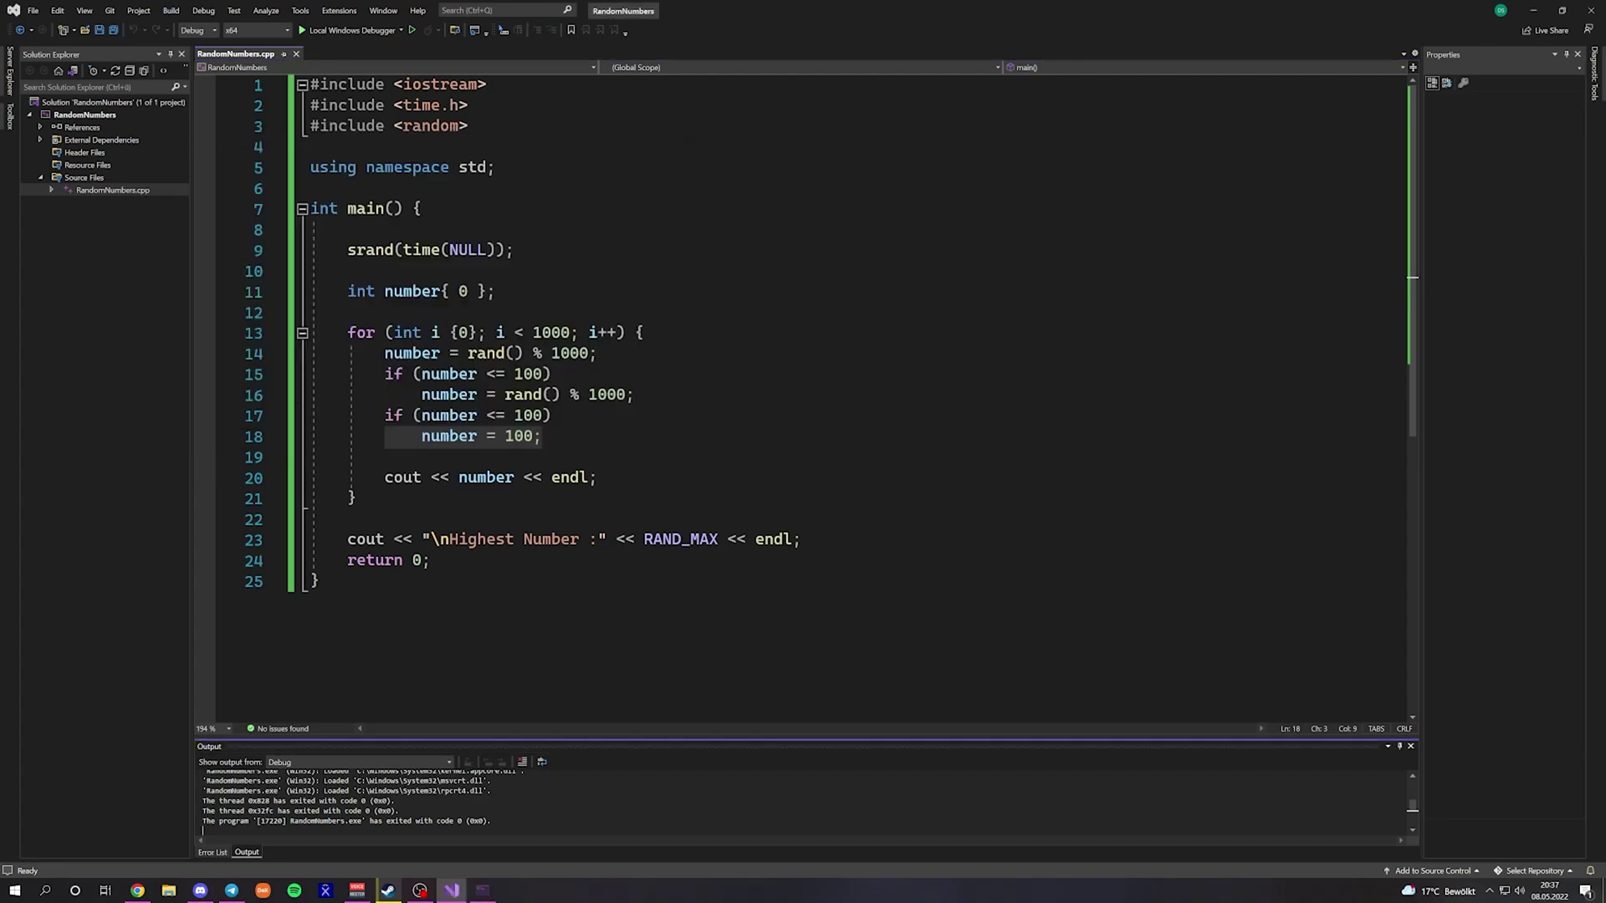
# - Change the rand() modulus 1000 to 110 on lines 14 and 16, also selecting line 13's loop count
pyautogui.click(589, 374)
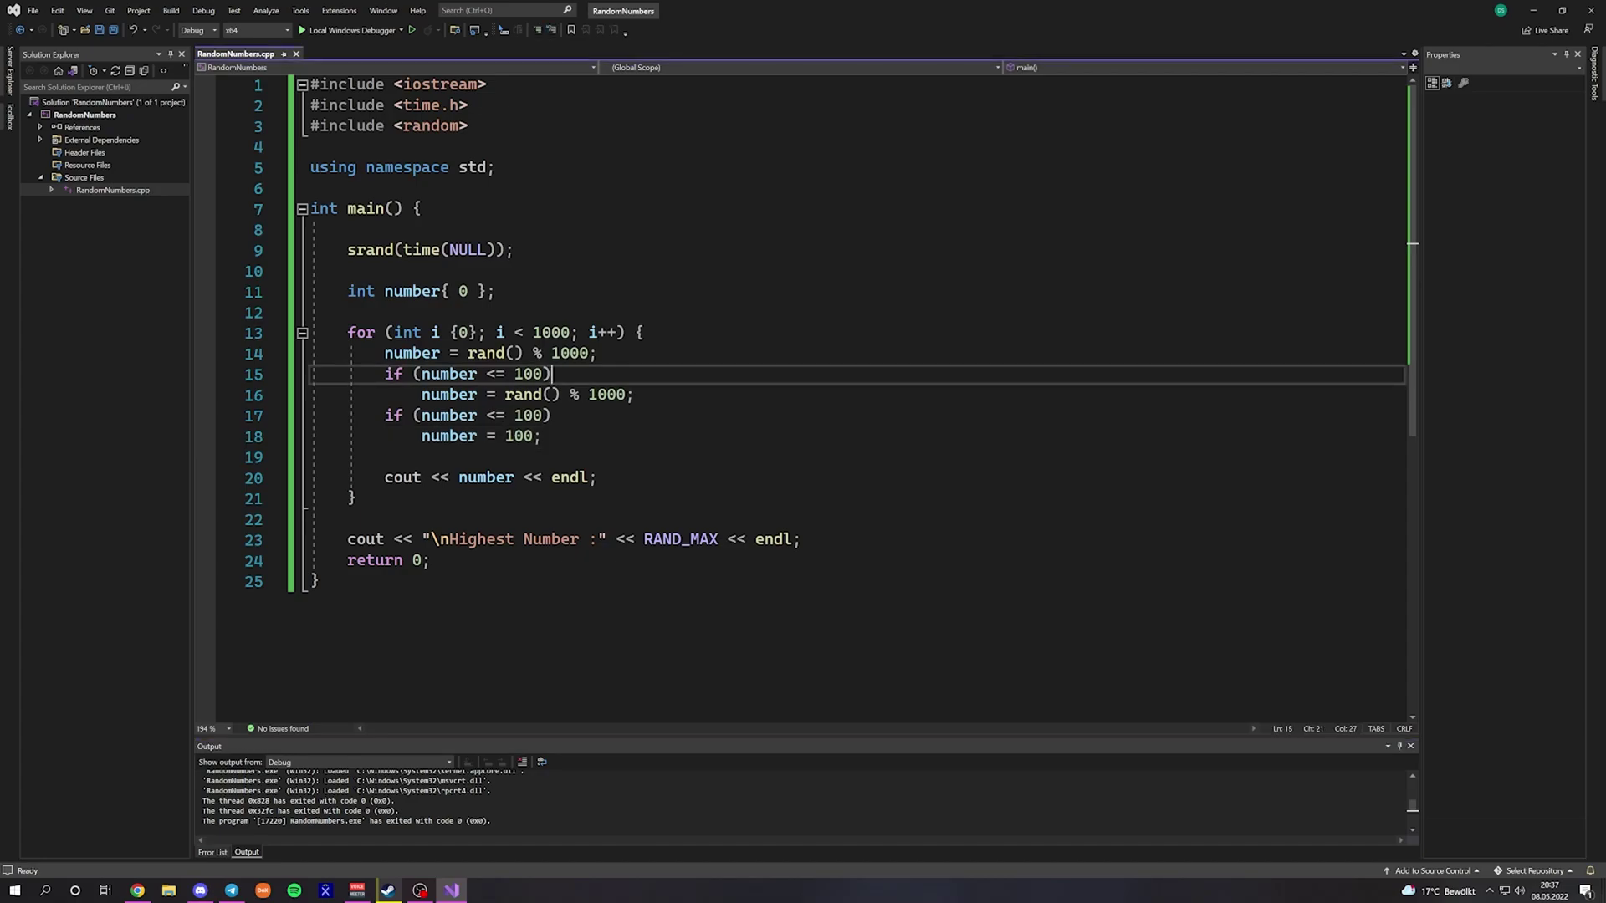
pyautogui.doubleClick(571, 355)
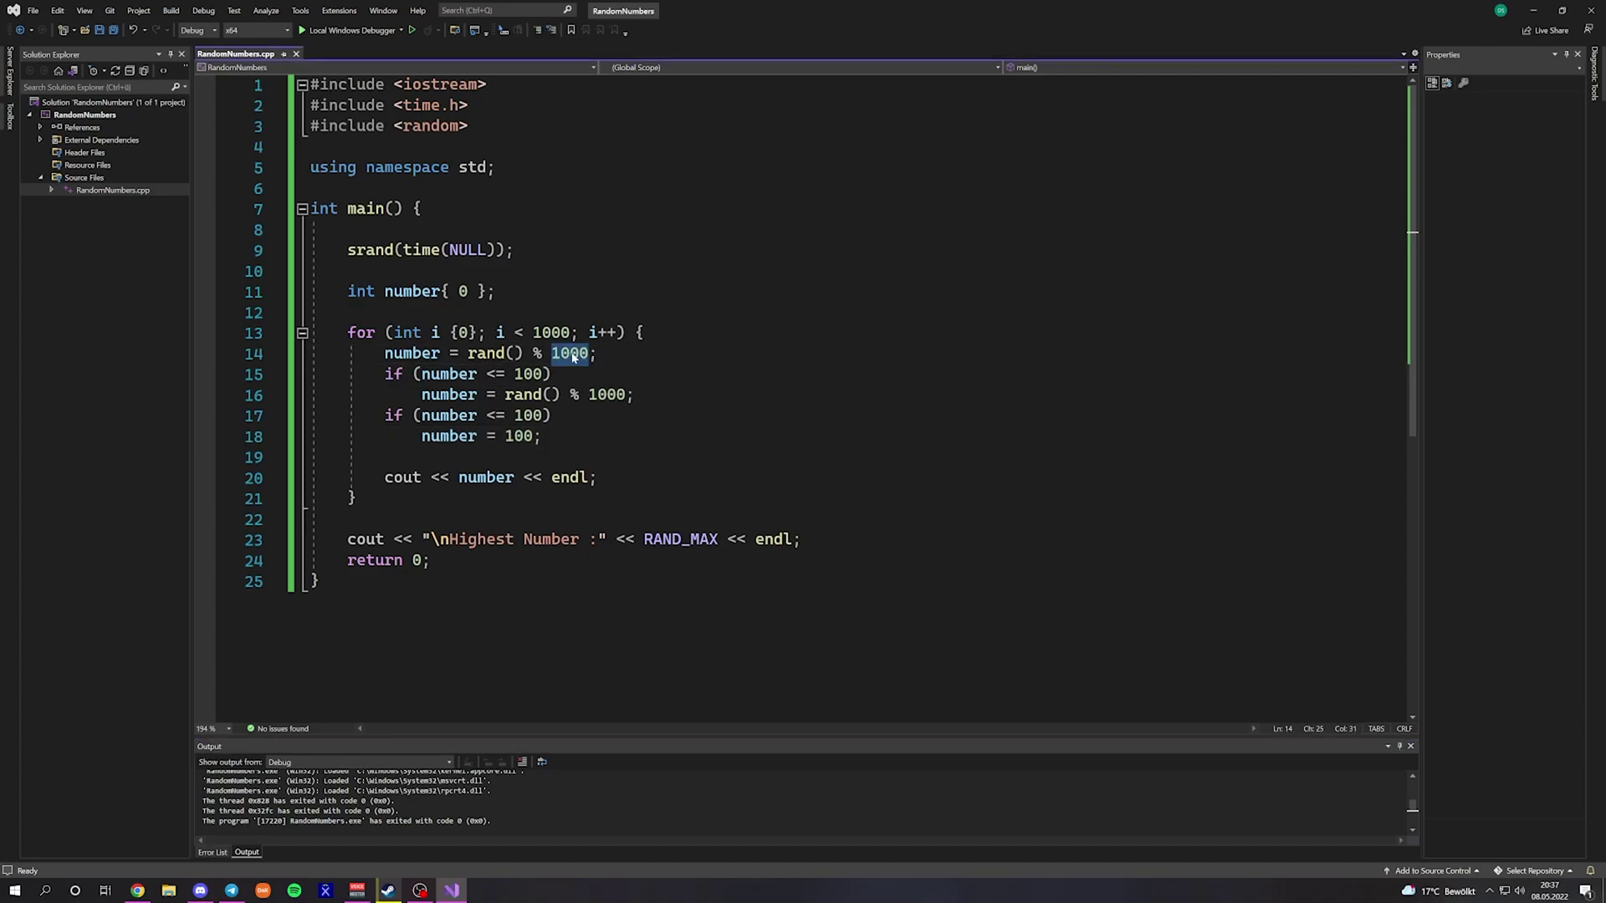
pyautogui.write('11')
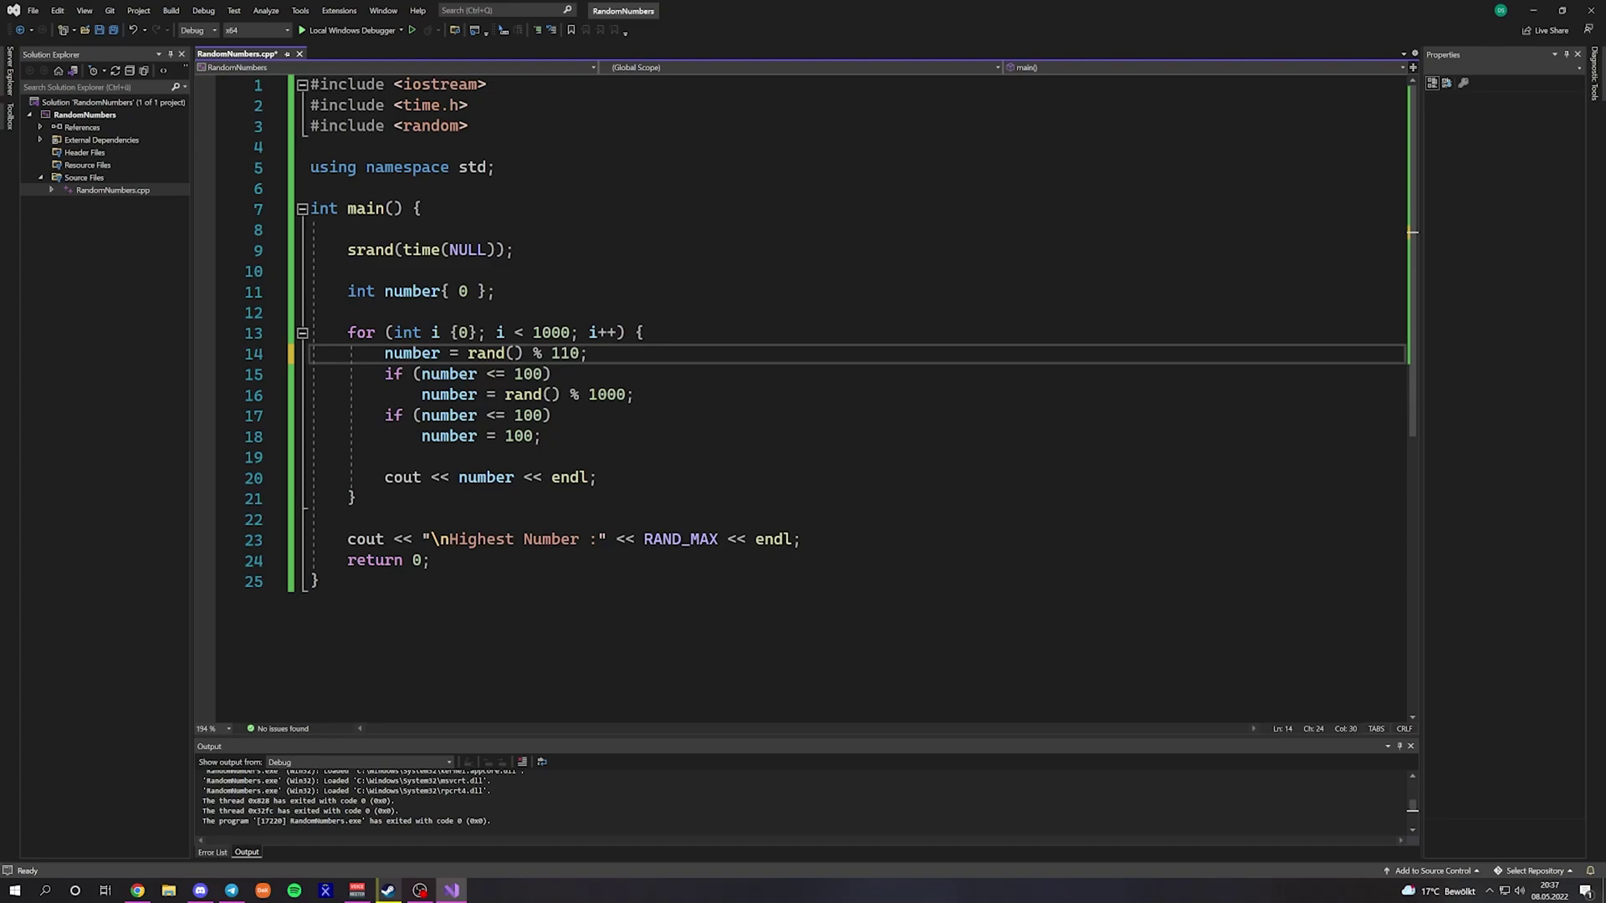
pyautogui.doubleClick(608, 395)
pyautogui.write('110')
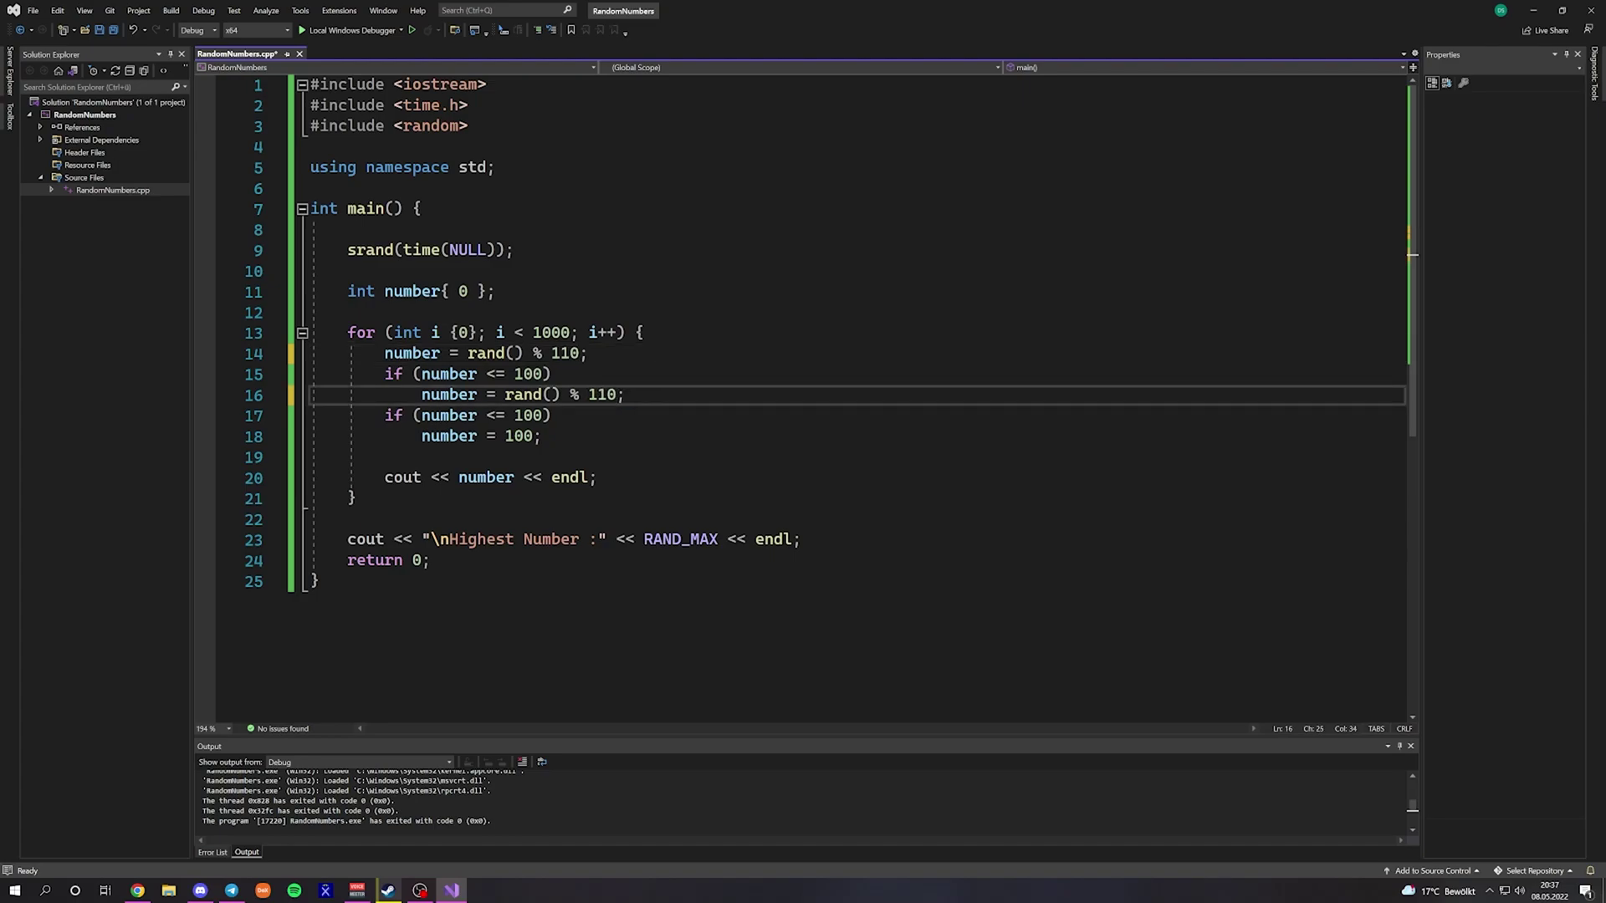
pyautogui.doubleClick(553, 333)
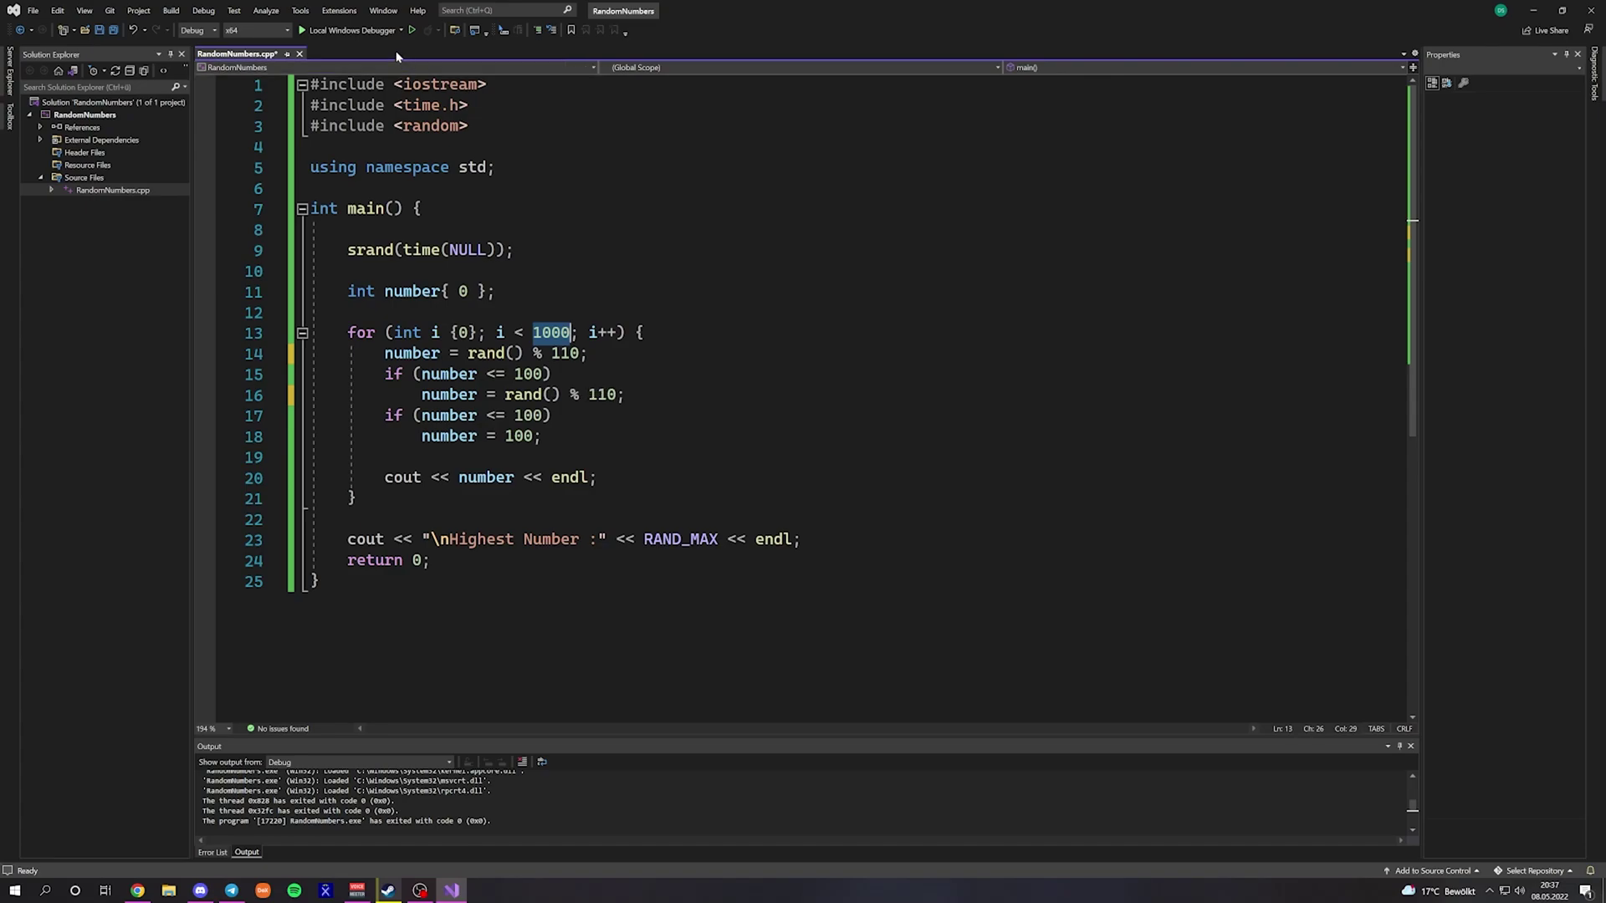
# - Rerun the modulo-110 build, select console lines to review the values, then close the console
pyautogui.click(349, 31)
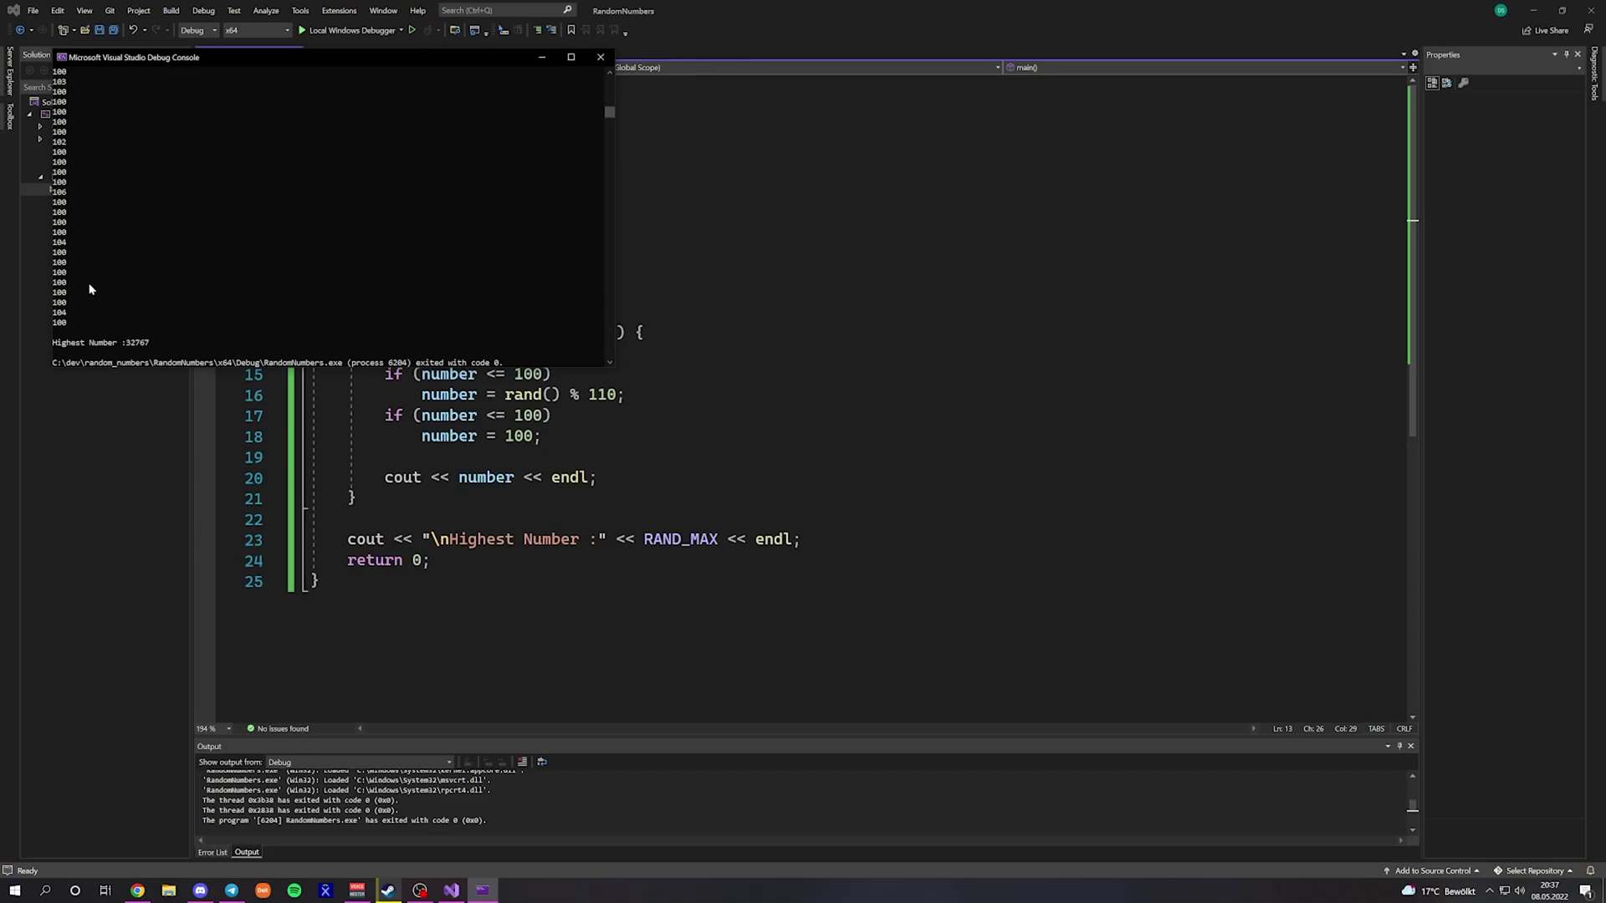
pyautogui.moveTo(273, 263); pyautogui.dragTo(88, 173)
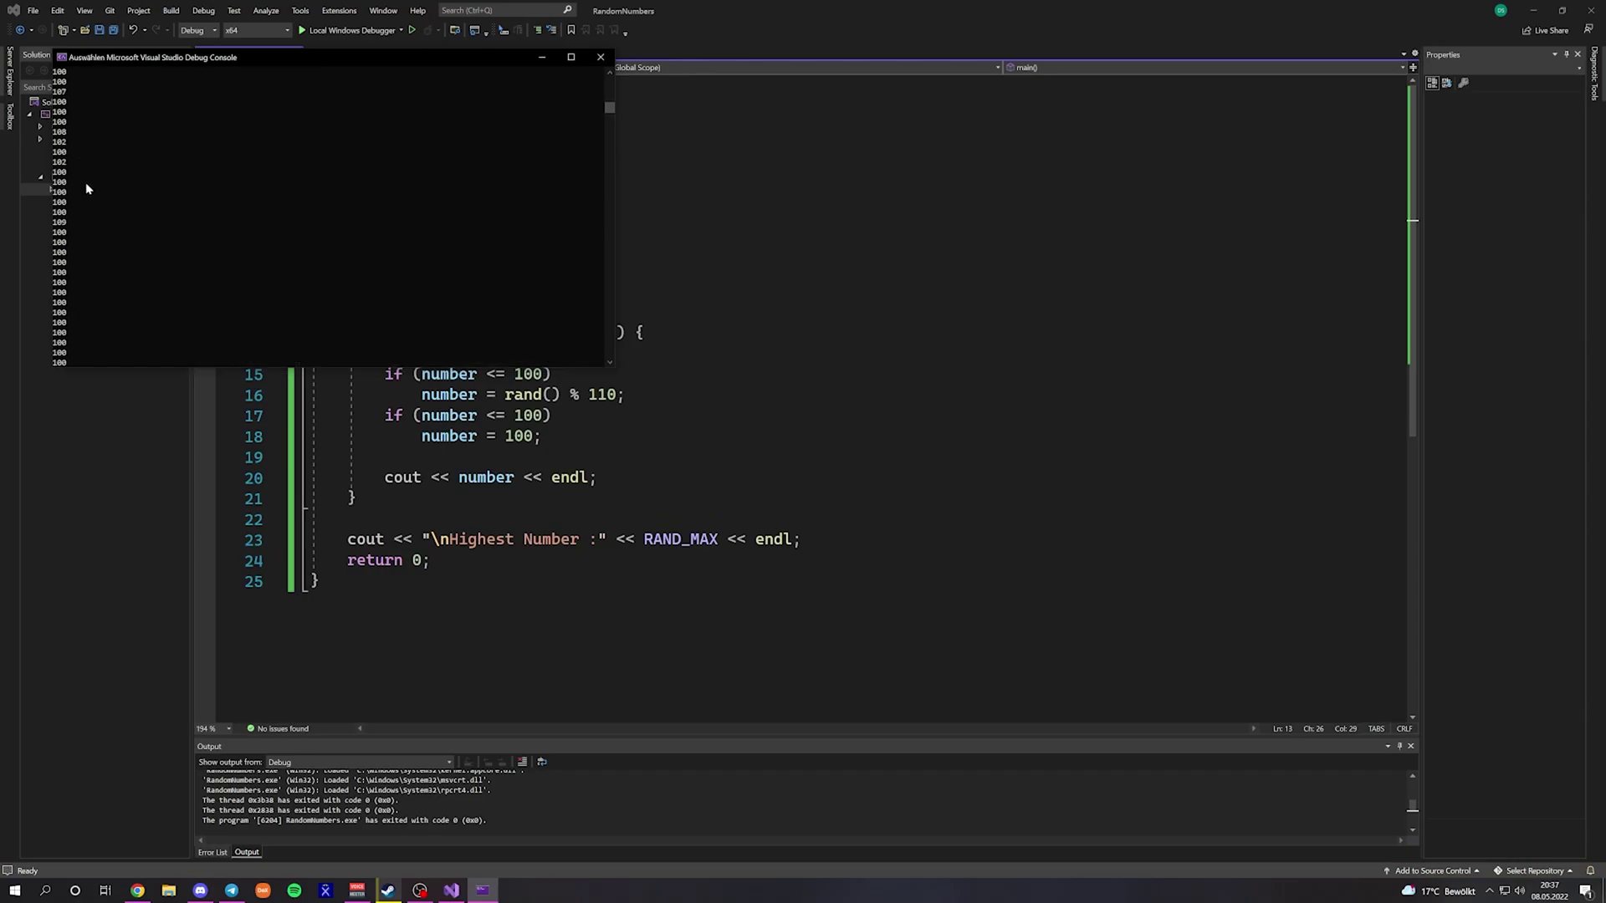
pyautogui.scroll(-2, 75, 189)
pyautogui.moveTo(73, 125); pyautogui.dragTo(307, 212)
pyautogui.click(601, 57)
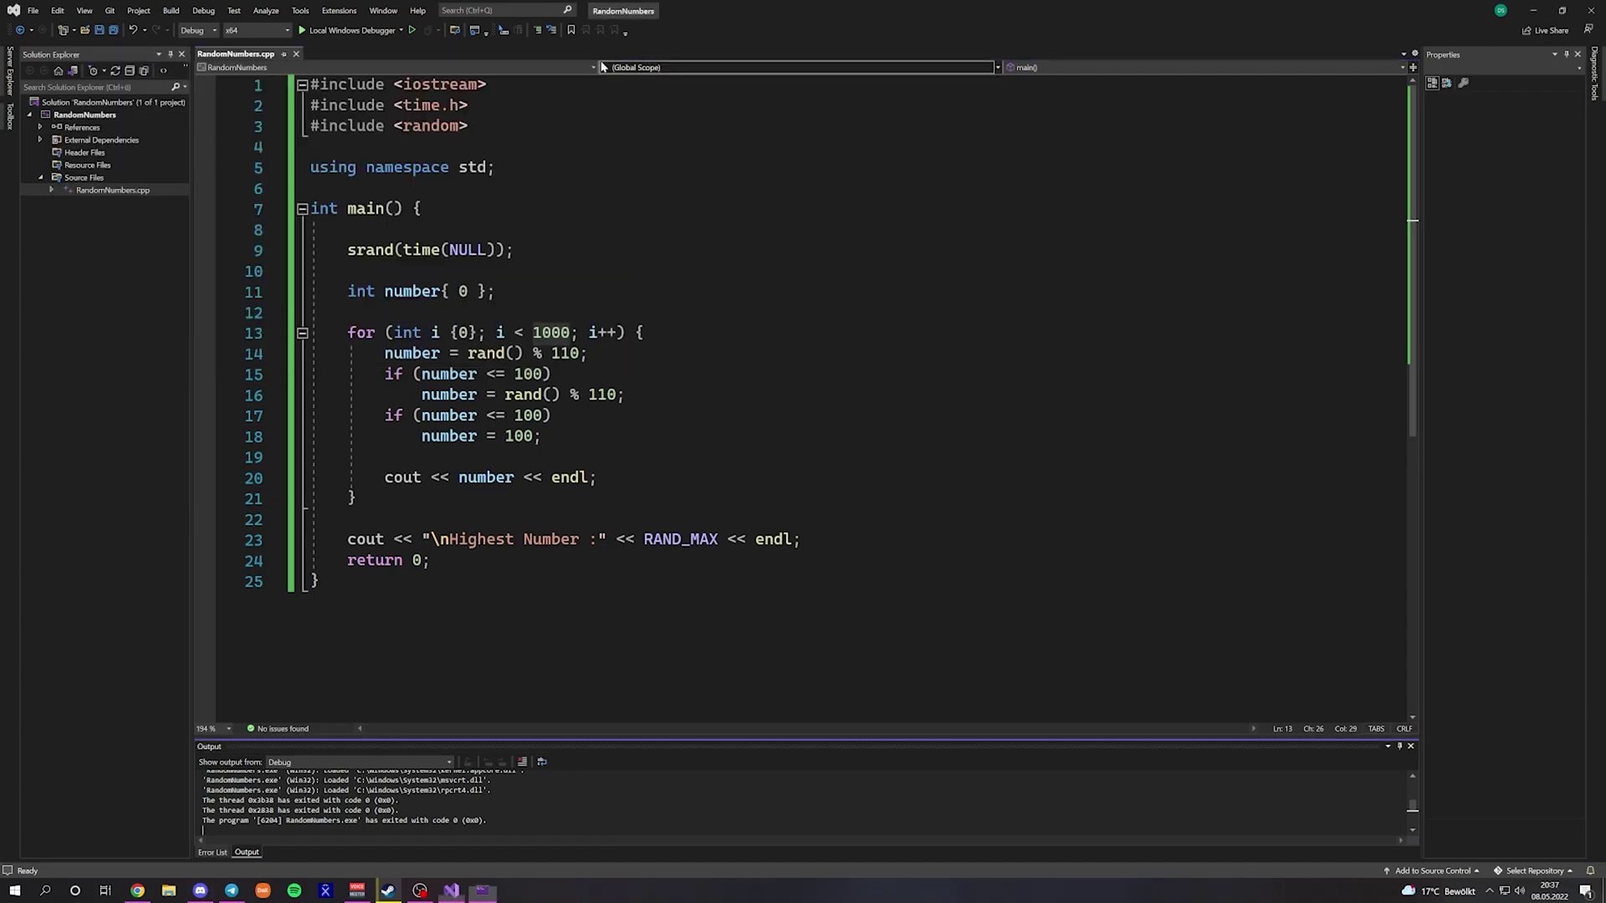